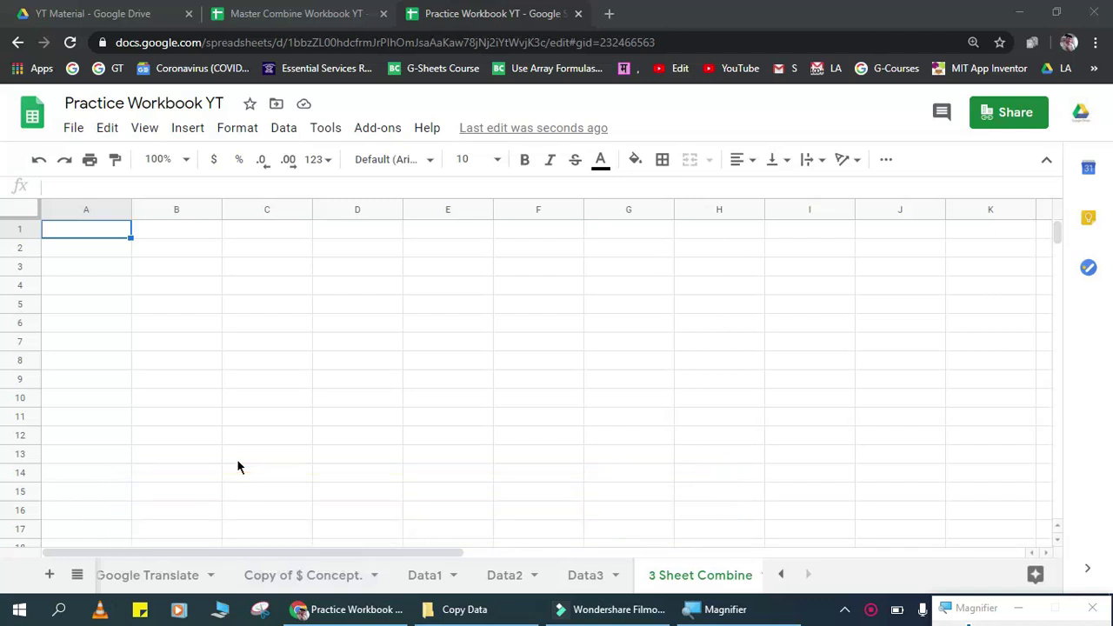
Step: Select the Data1 Student ID column and show its cell count in the summary
click(426, 579)
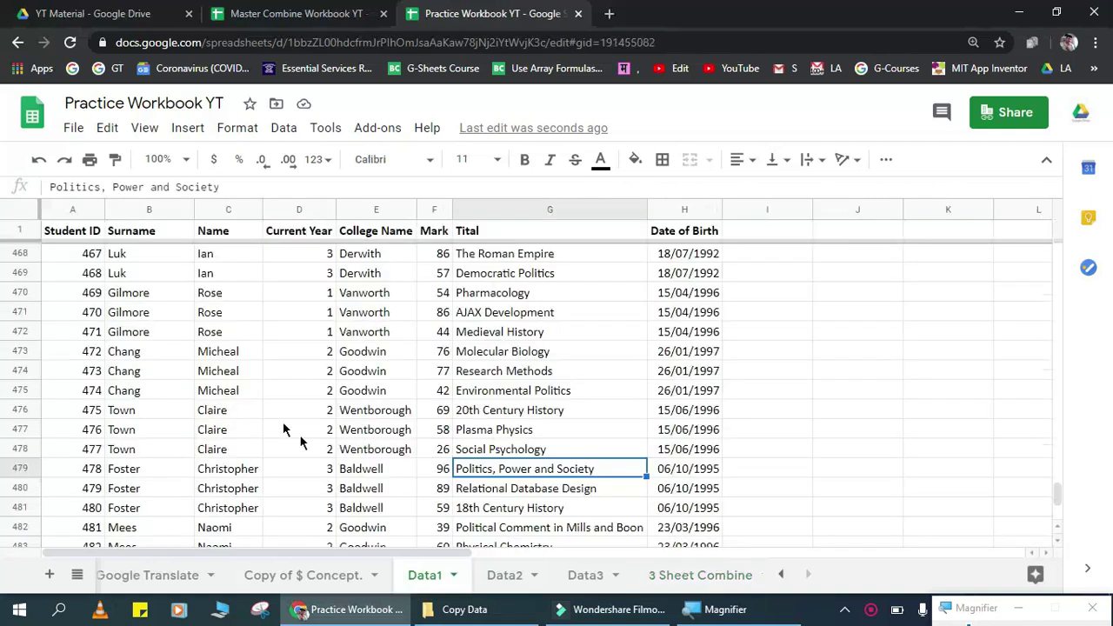
click(167, 351)
key(ctrl+Home)
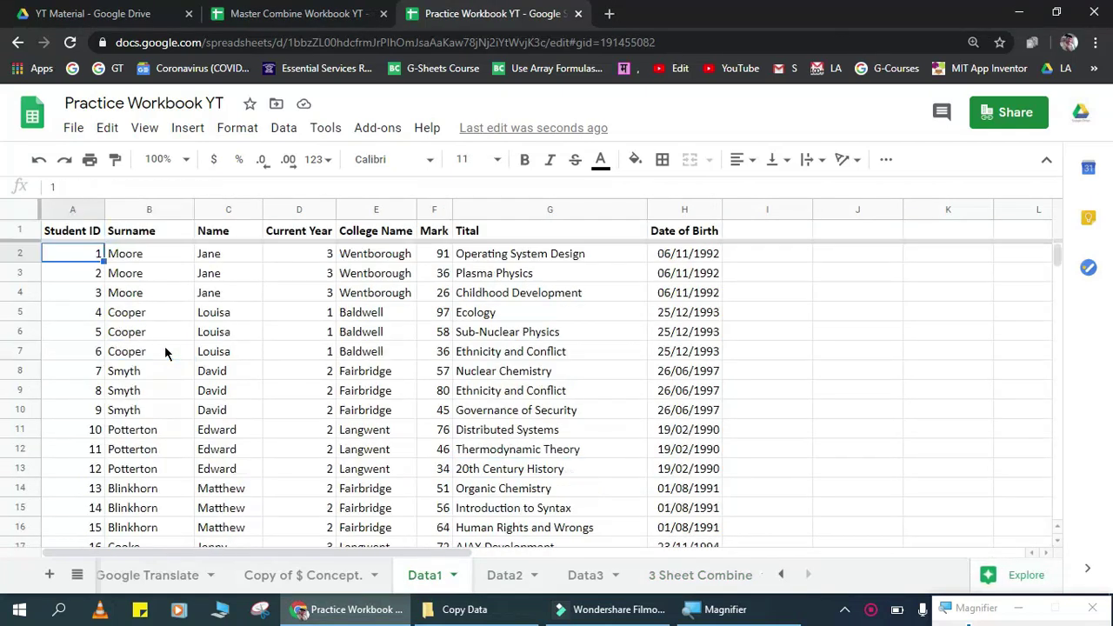
key(ctrl+shift+Down)
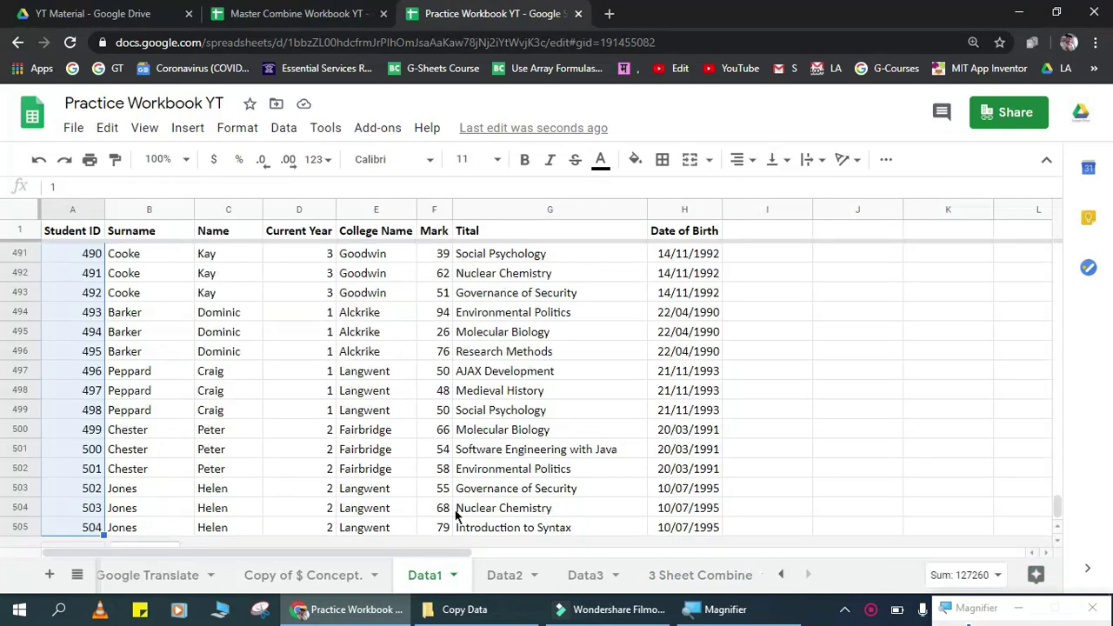
click(928, 575)
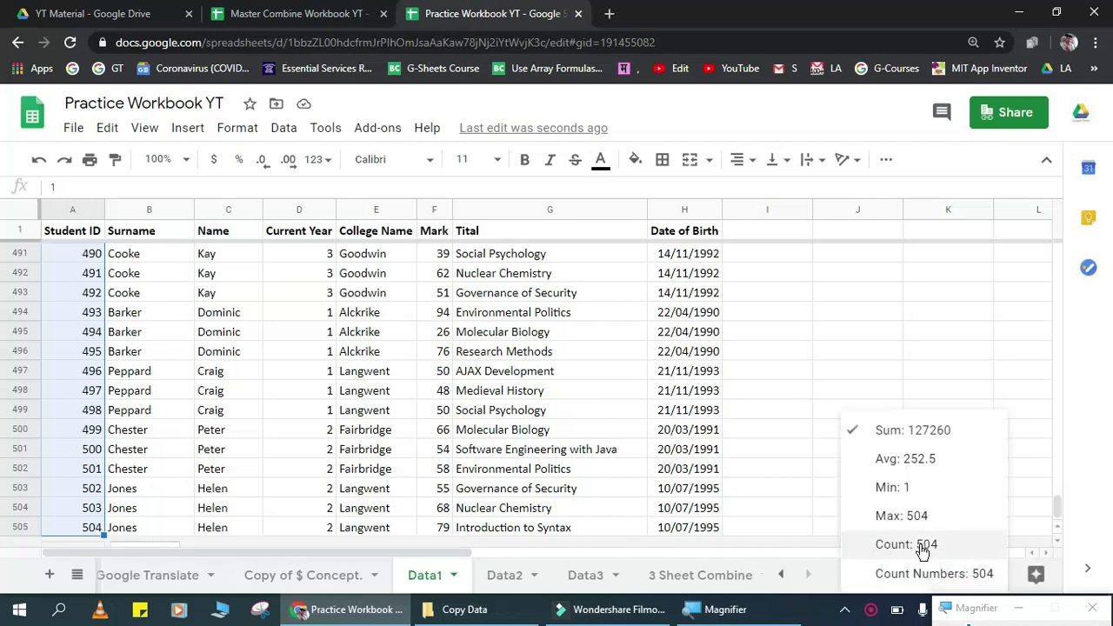
click(923, 546)
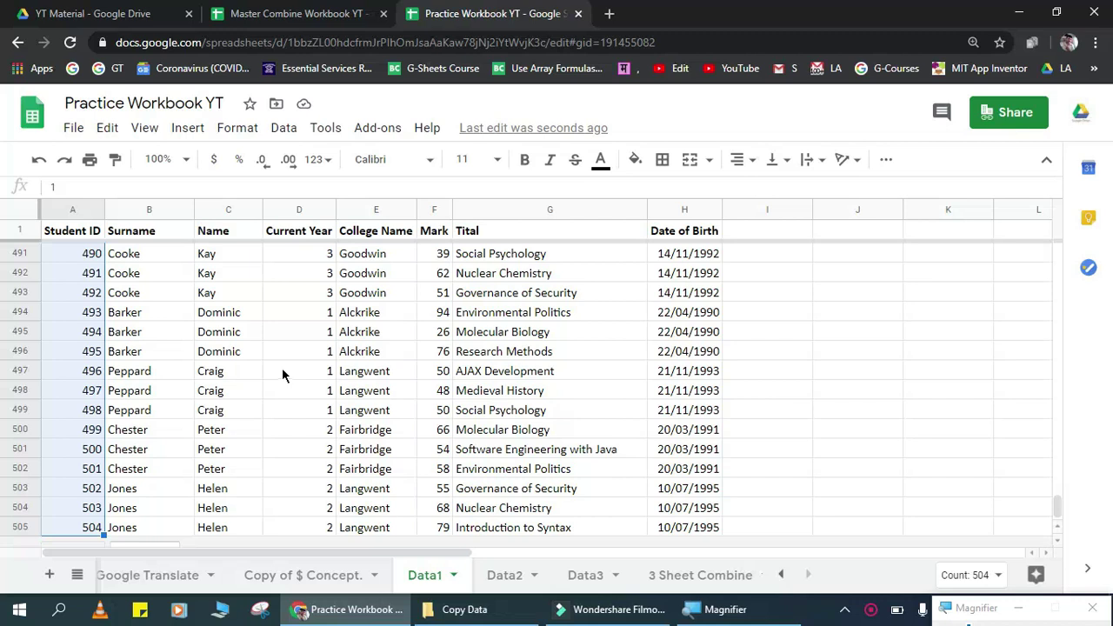
Step: Review the Data2 and Data3 sheets, then return to the empty 3 Sheet Combine sheet
click(505, 575)
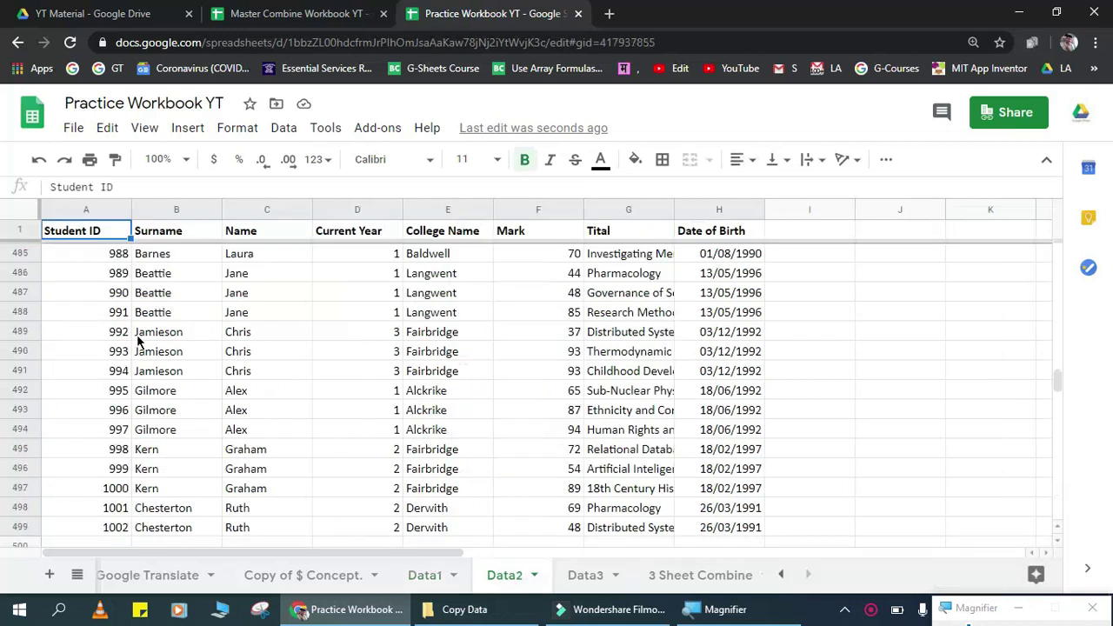
click(138, 337)
key(ctrl+Home)
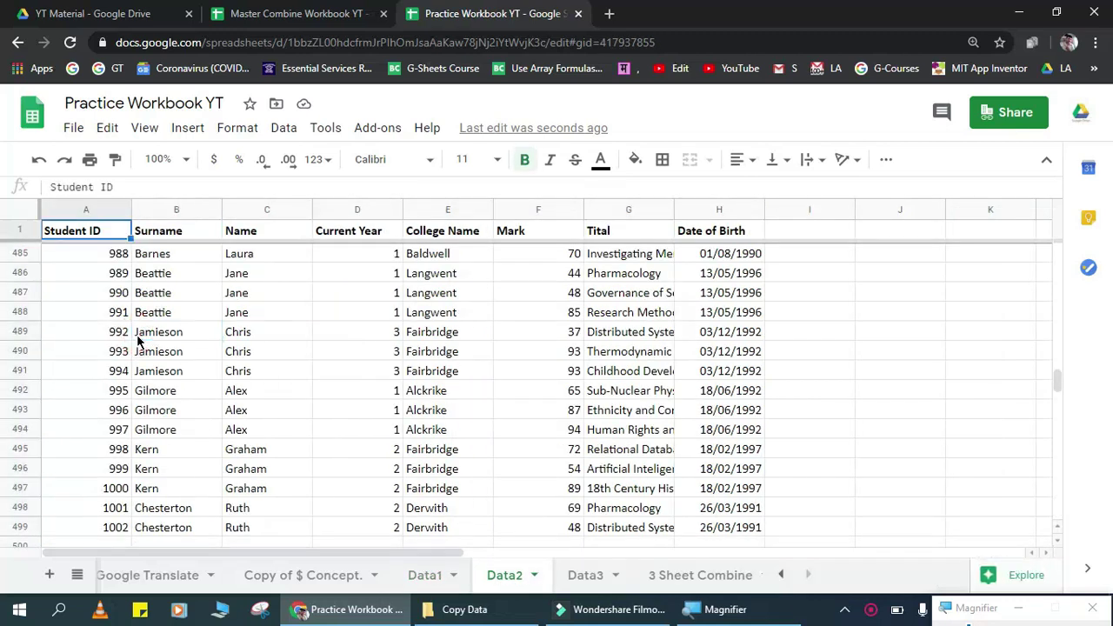
click(585, 575)
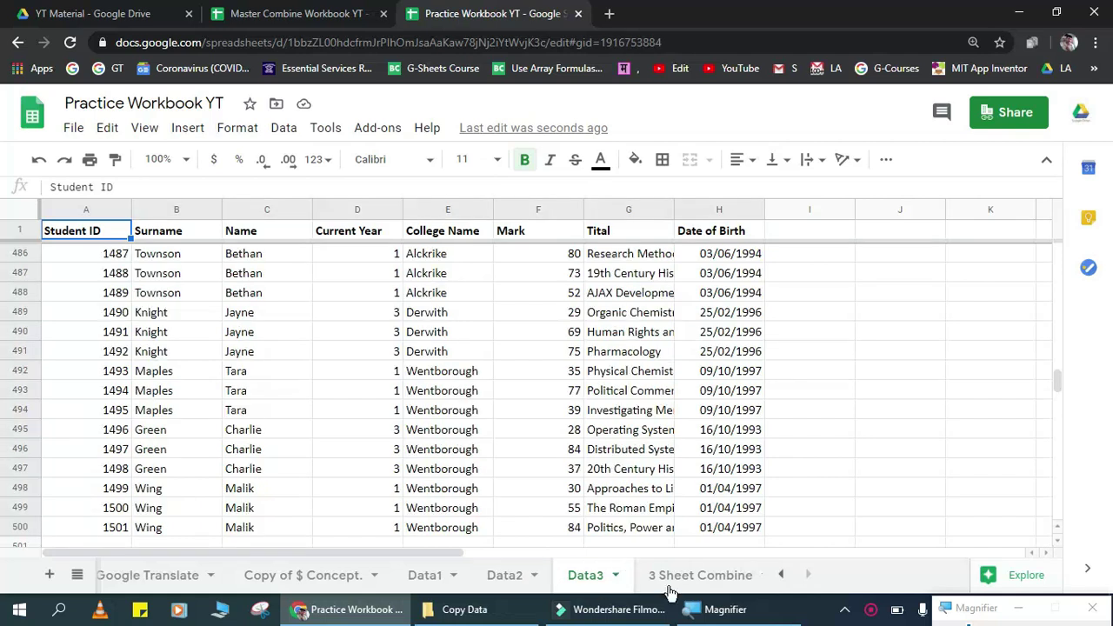
click(715, 575)
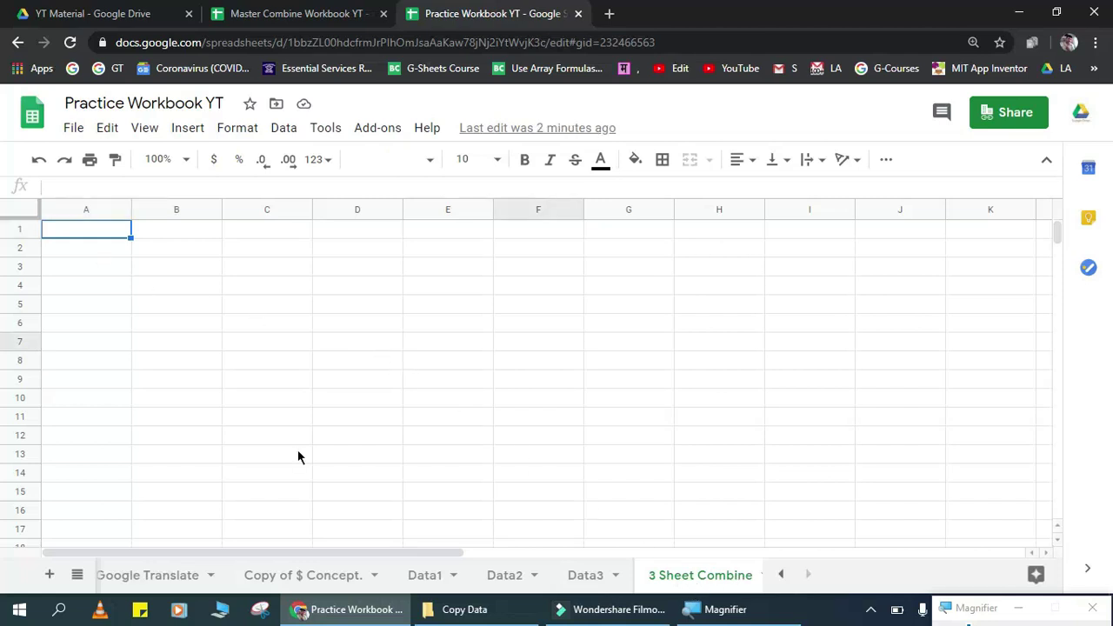
Step: Start the array formula in A1 with the Data1!A2:H505 range
text(=)
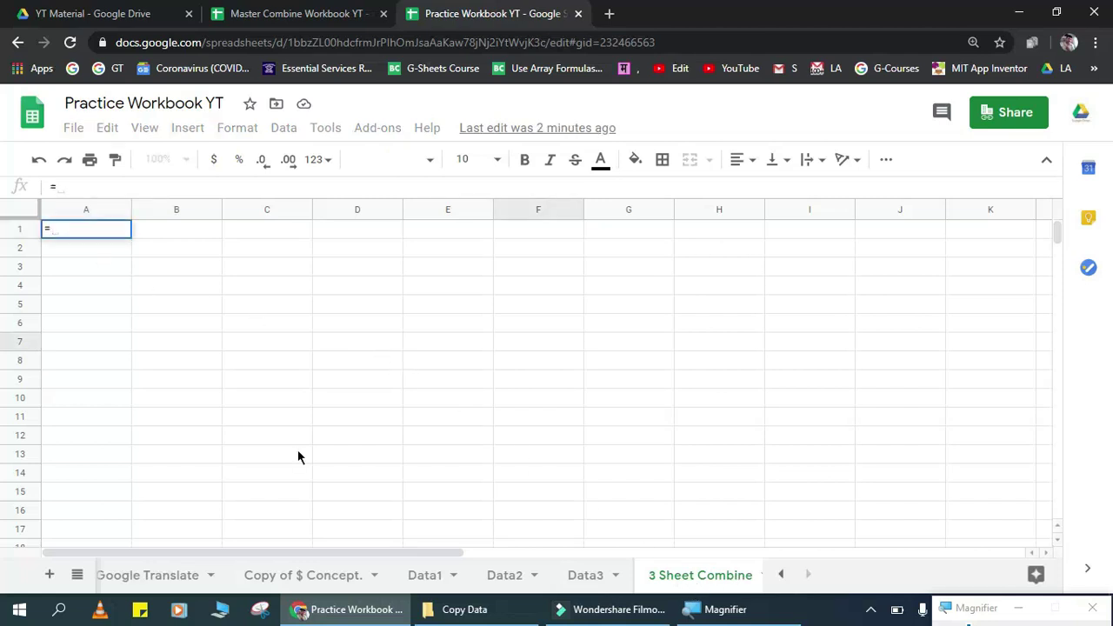
click(425, 576)
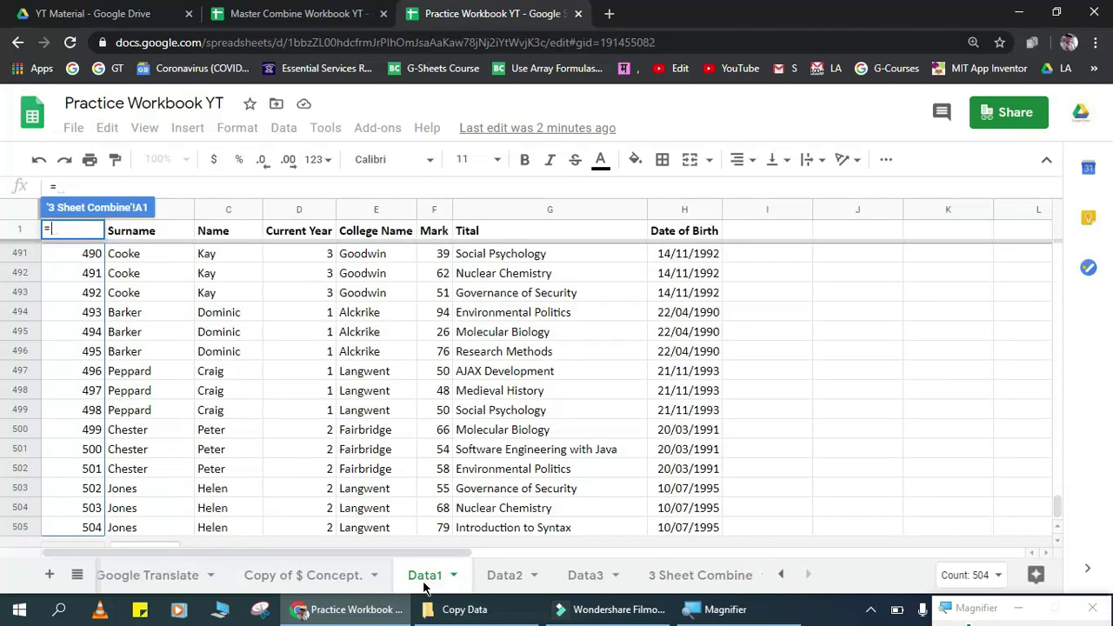
text({)
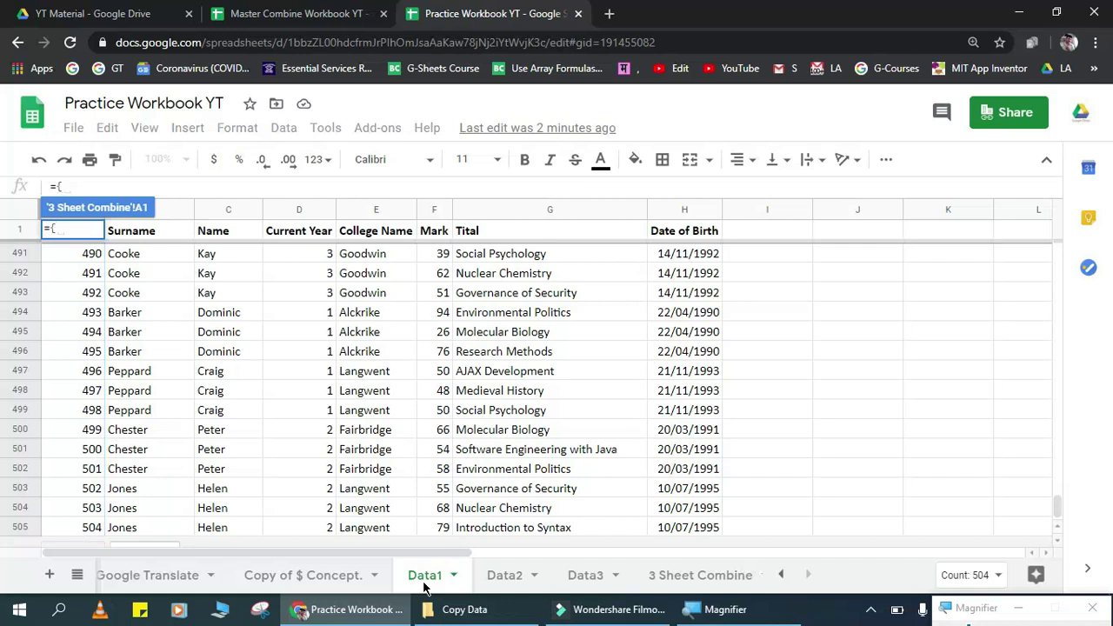
key(Down)
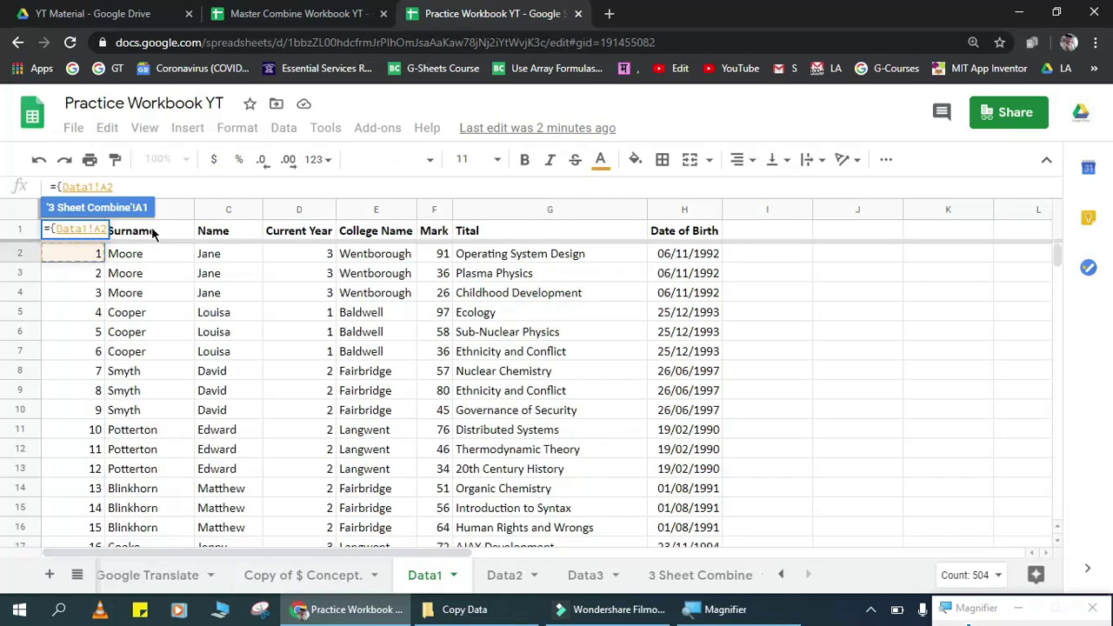
key(ctrl+shift+Right)
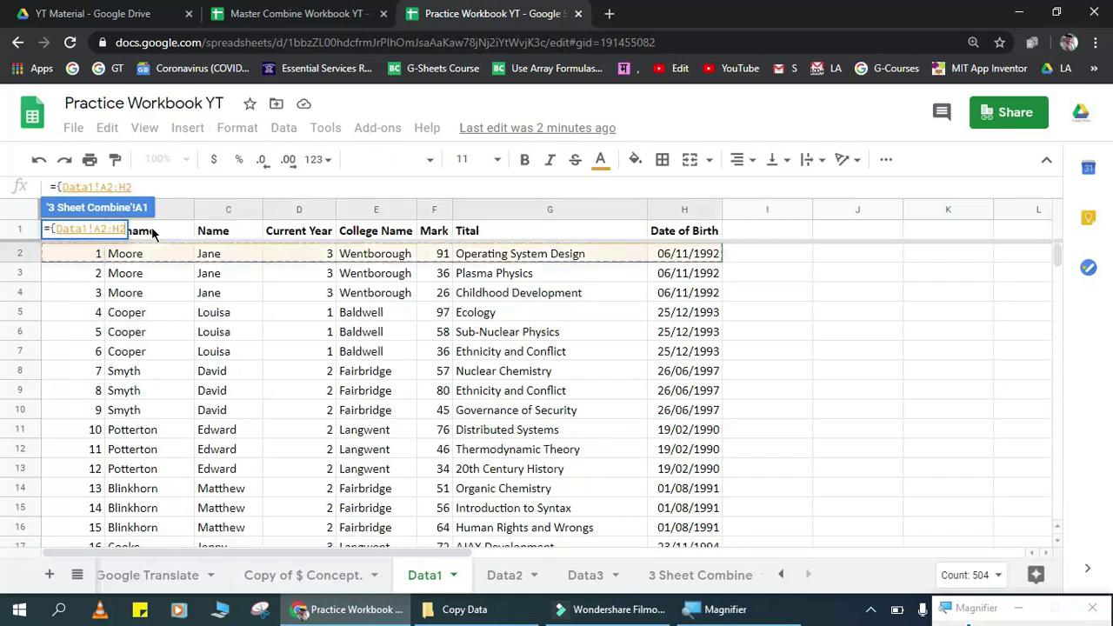
key(ctrl+shift+Down)
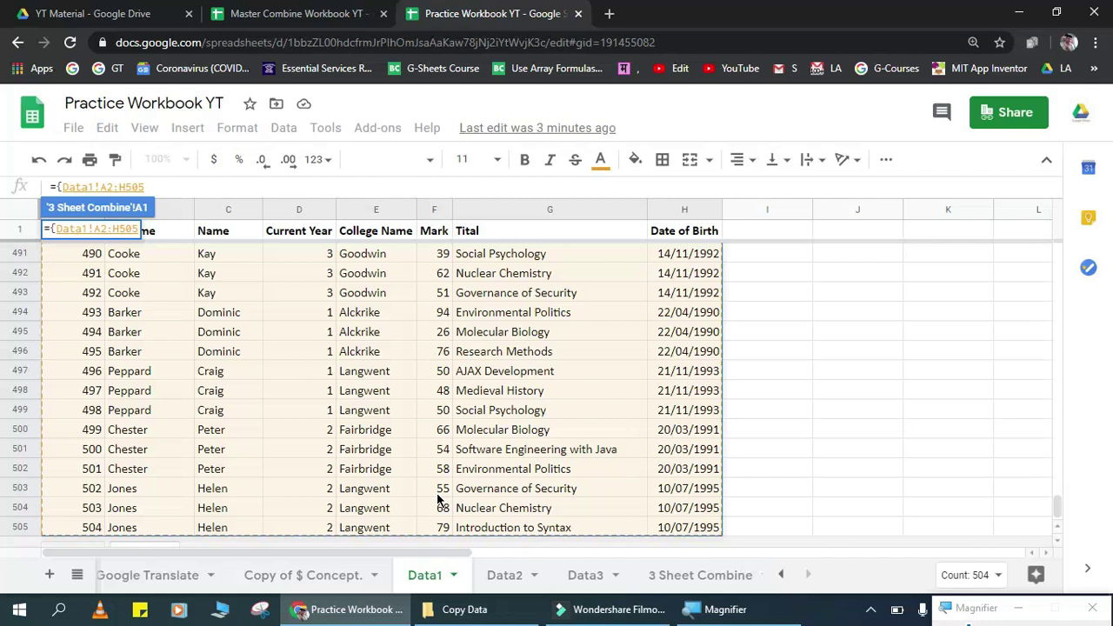
Step: Add Data2!A2:H499 as the second stacked range
text(;)
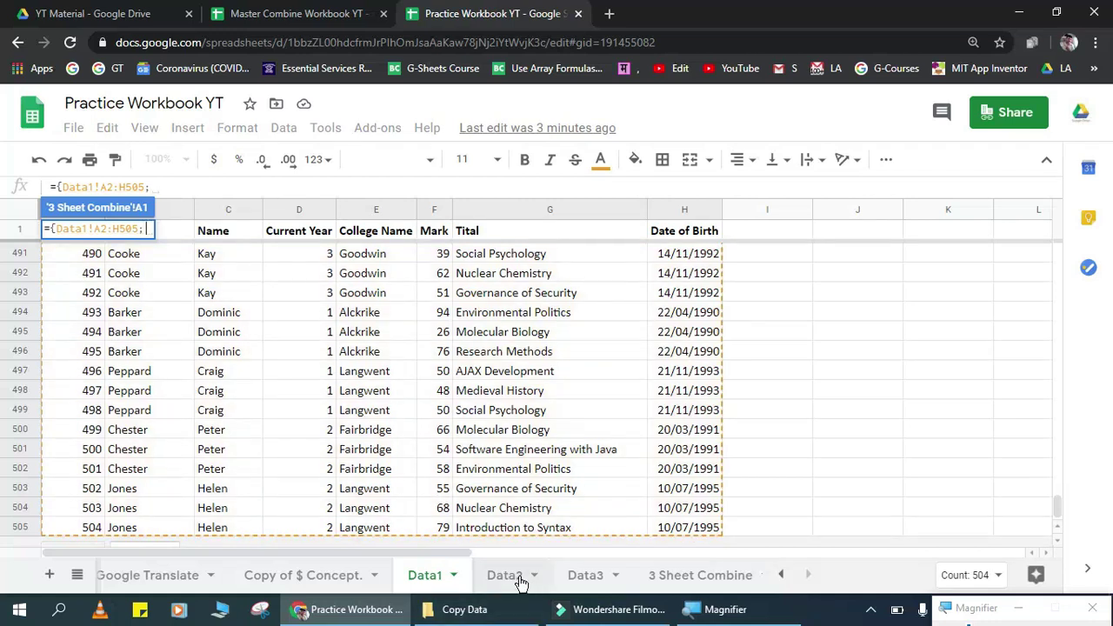
click(518, 577)
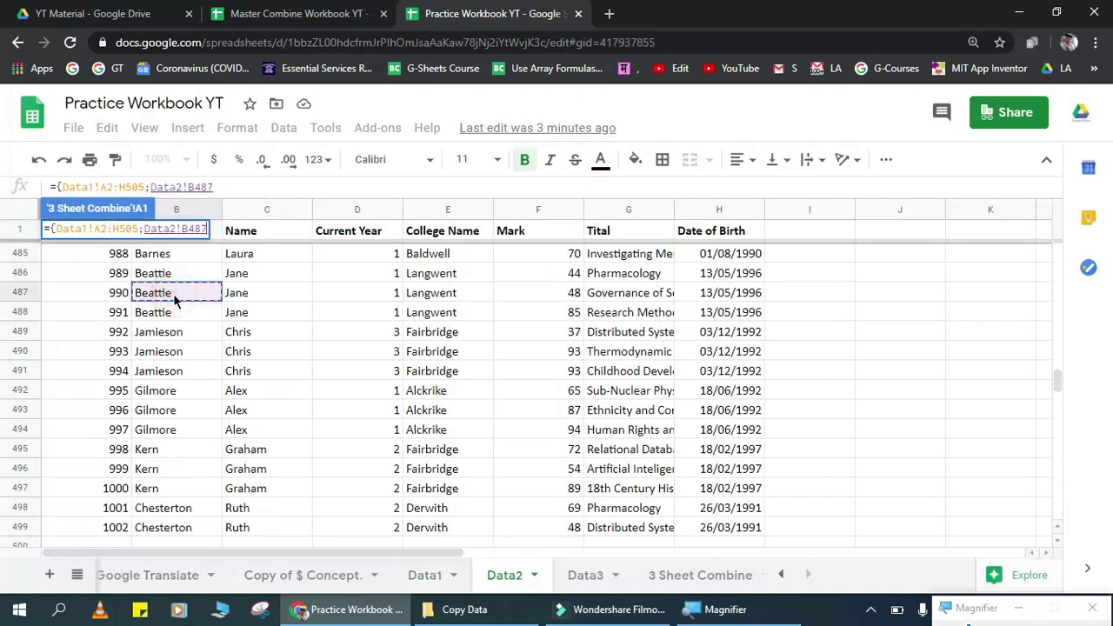
key(Down)
key(ctrl+shift+Right)
key(ctrl+shift+Down)
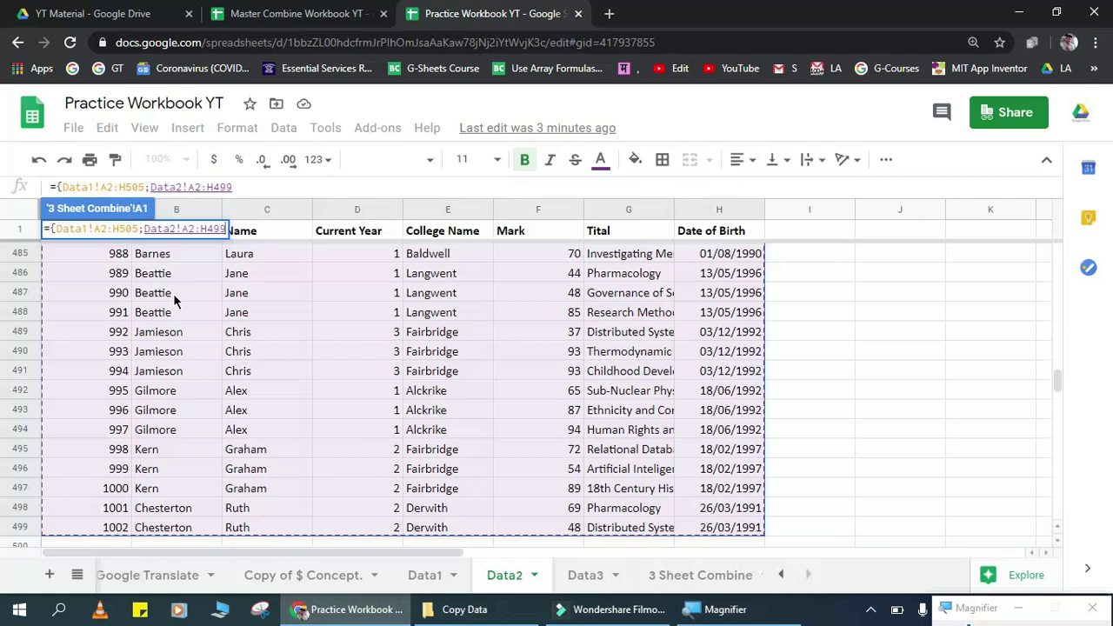
Step: Add Data3!A2:H500 as the third range, close the braces and commit the formula
text(;)
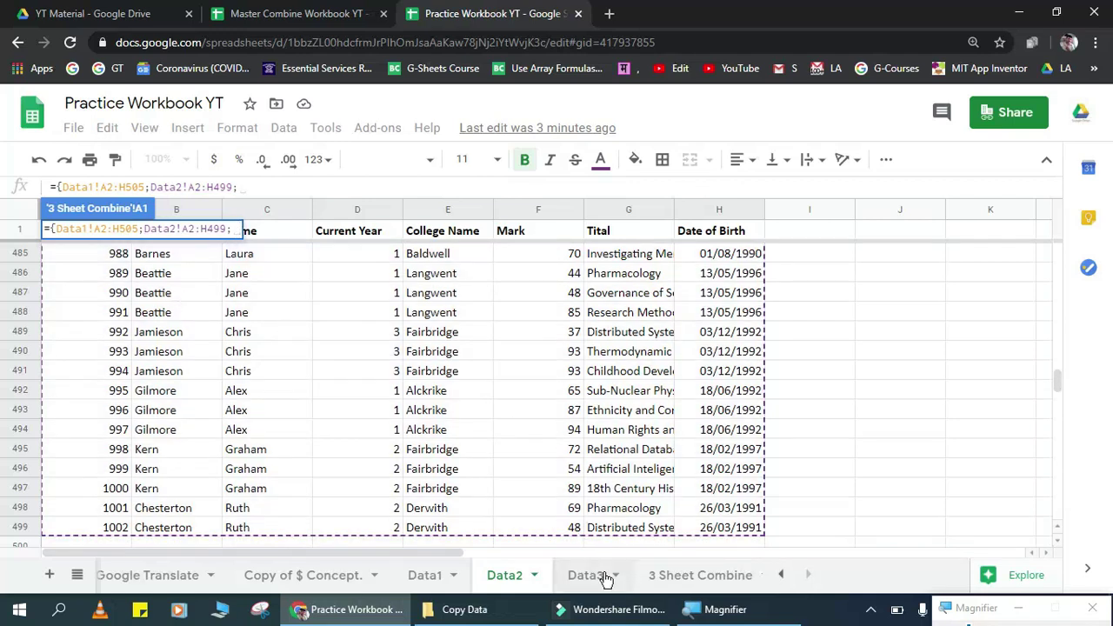
click(594, 577)
click(185, 361)
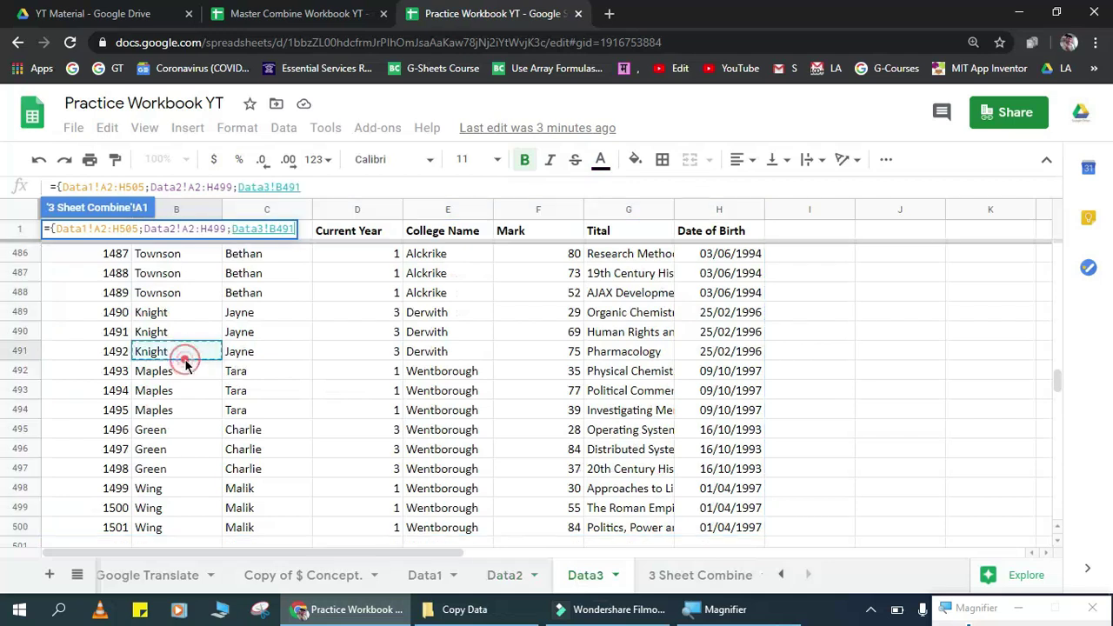
key(ctrl+Home)
key(Down)
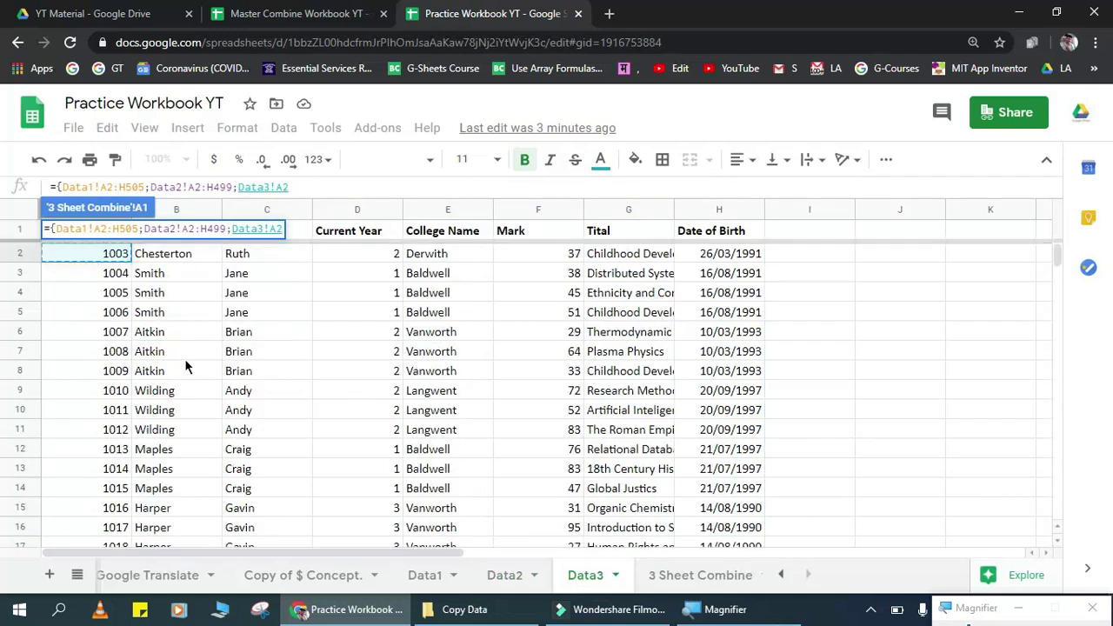
key(ctrl+shift+End)
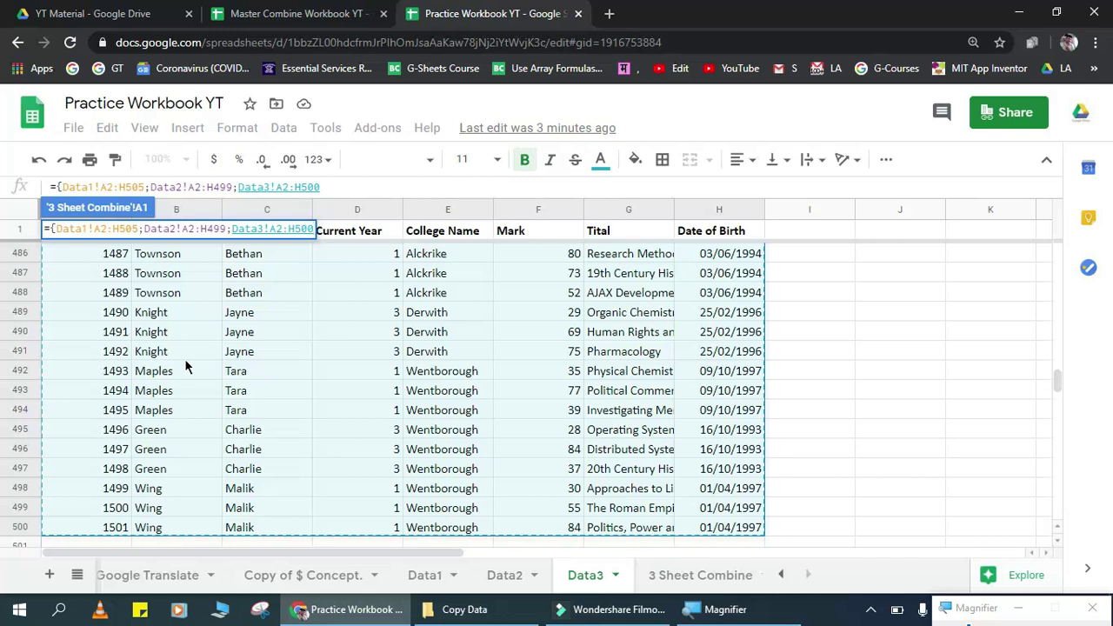
text(})
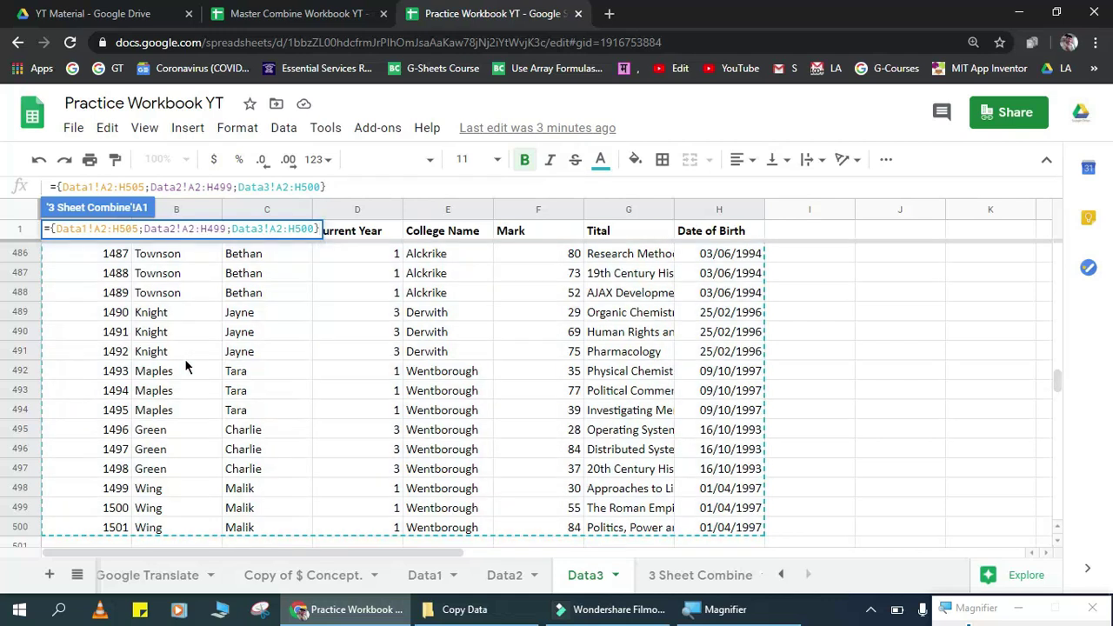
key(Return)
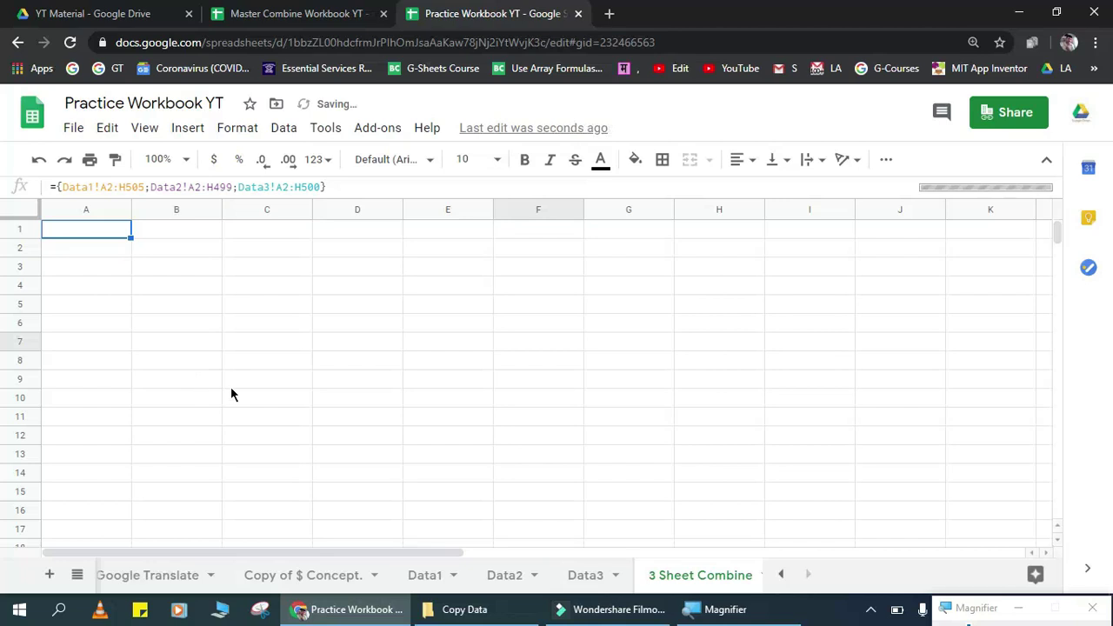
Step: Insert a blank row above the combined data on 3 Sheet Combine
click(18, 228)
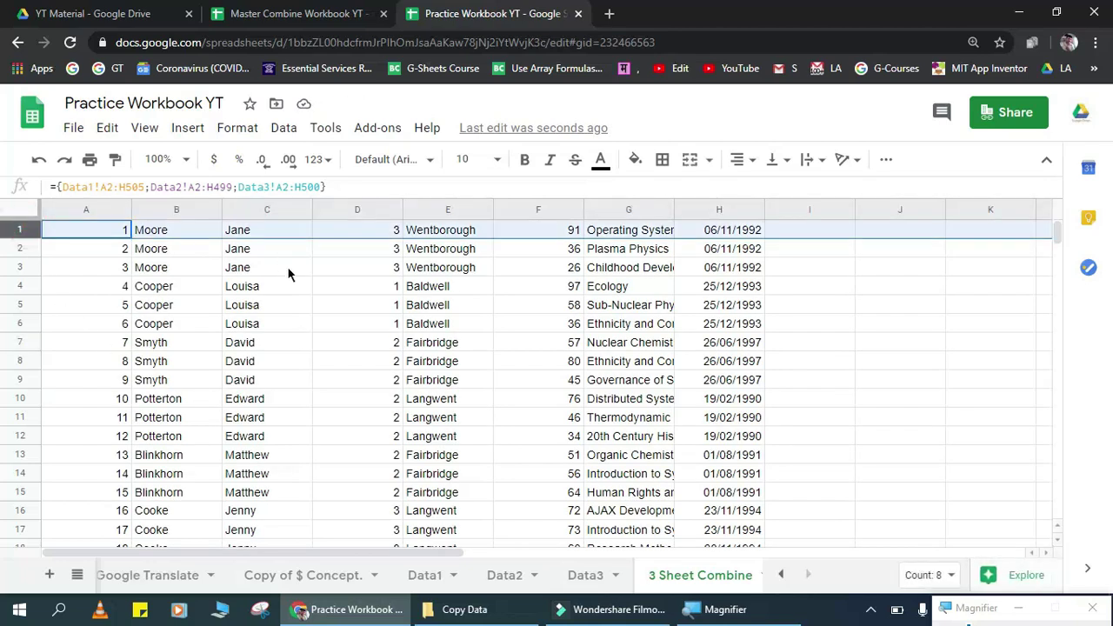
key(ctrl+alt+equal)
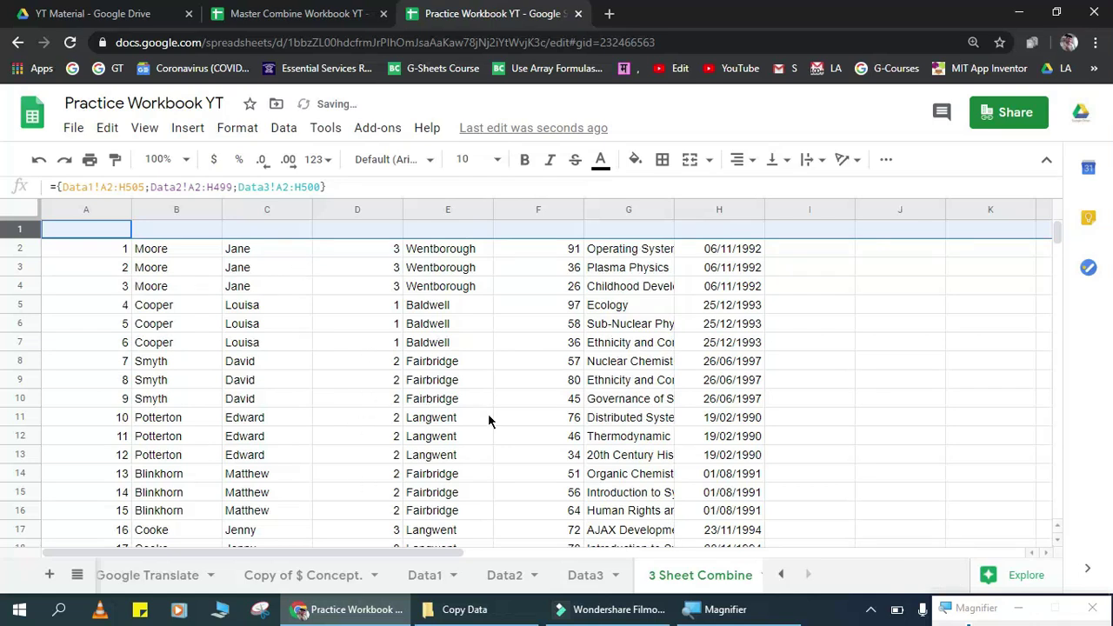
click(467, 380)
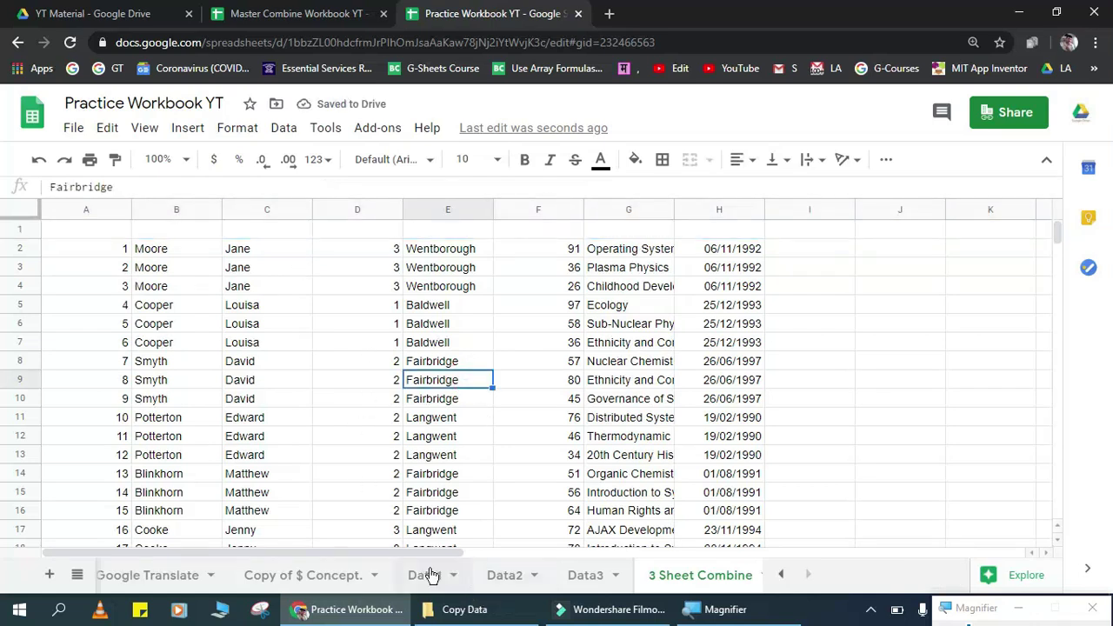
Step: Copy the Data1 header row into row 1 and check the 1,501 combined records
click(425, 574)
click(78, 233)
key(ctrl+shift+Right)
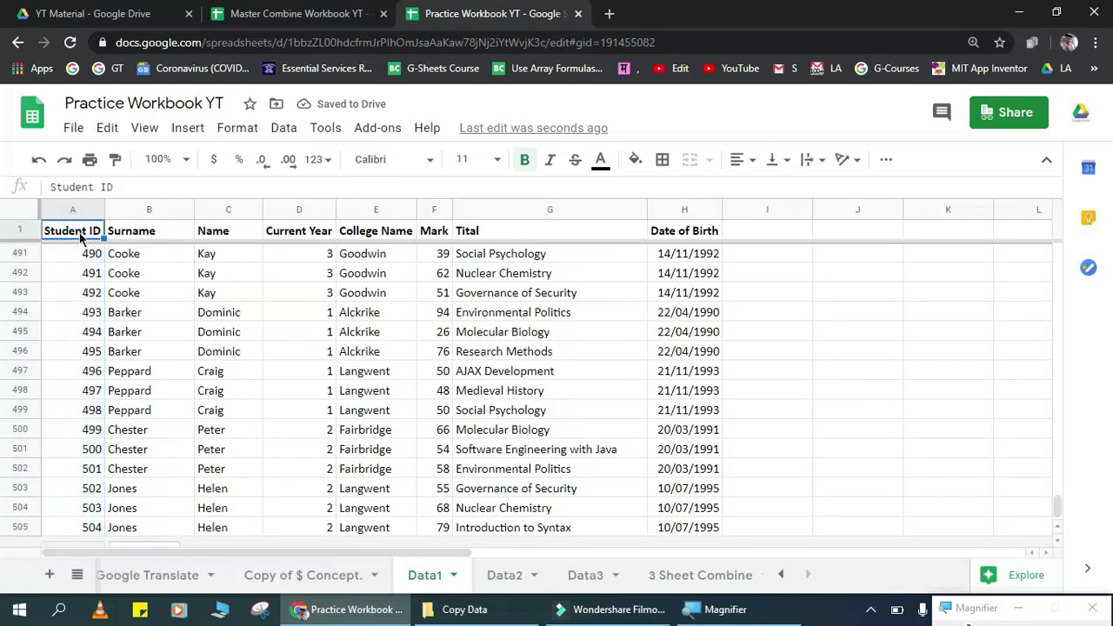
key(ctrl+c)
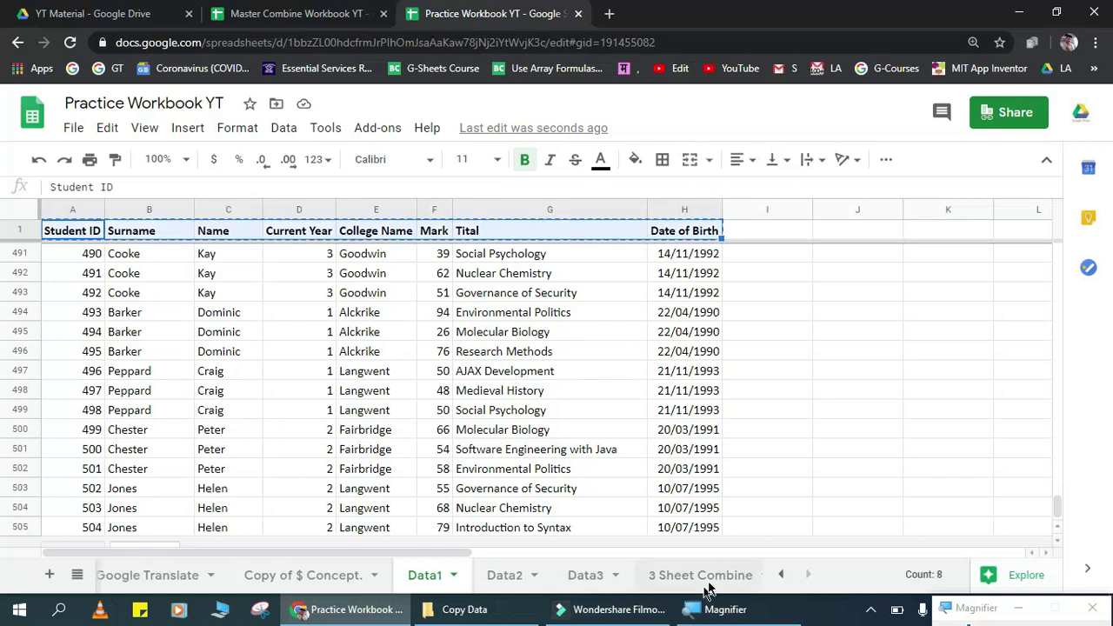
click(707, 575)
click(55, 228)
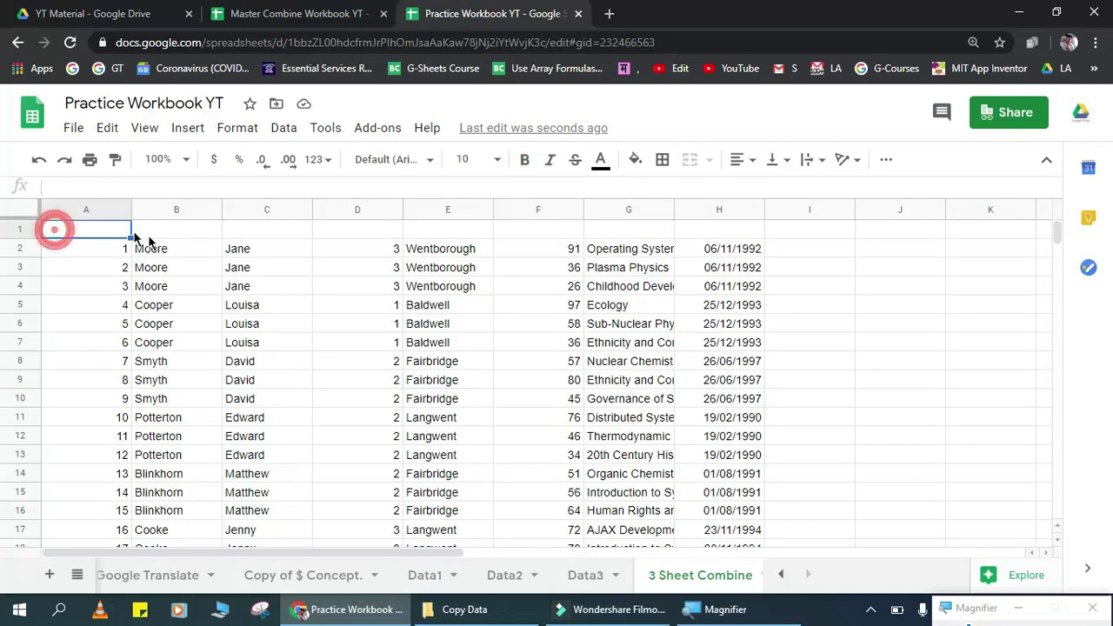
key(ctrl+v)
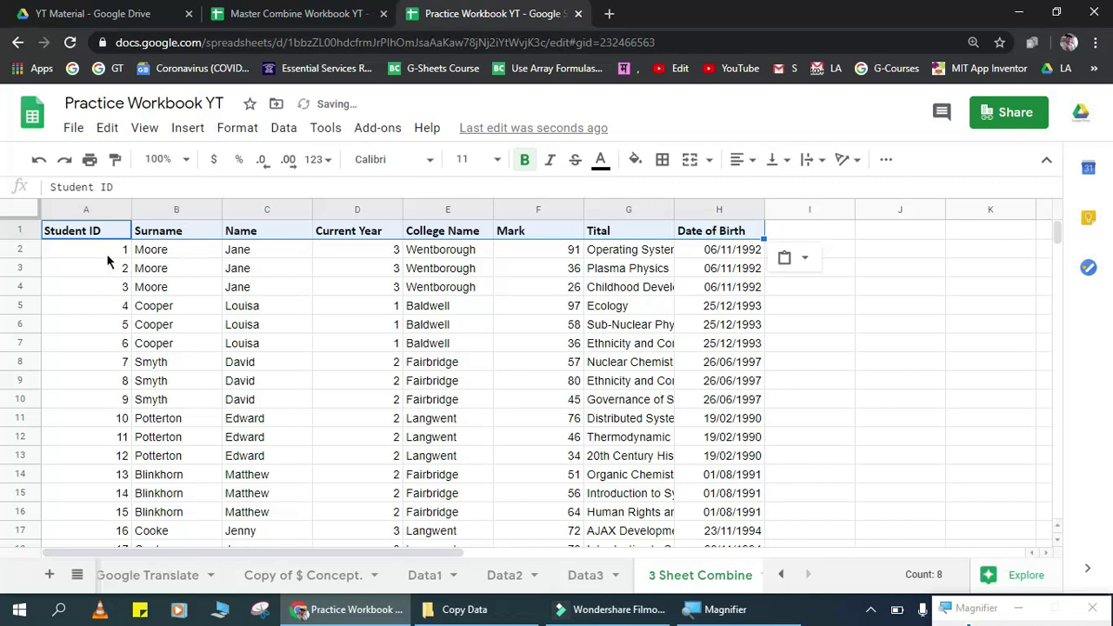
click(106, 252)
key(ctrl+shift+Down)
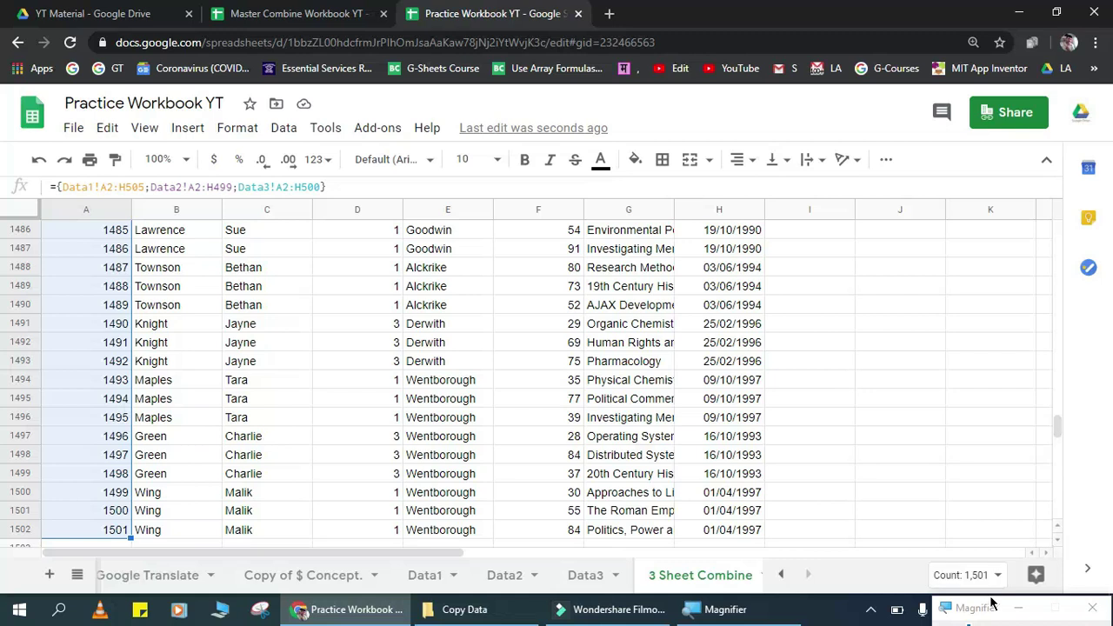
click(448, 576)
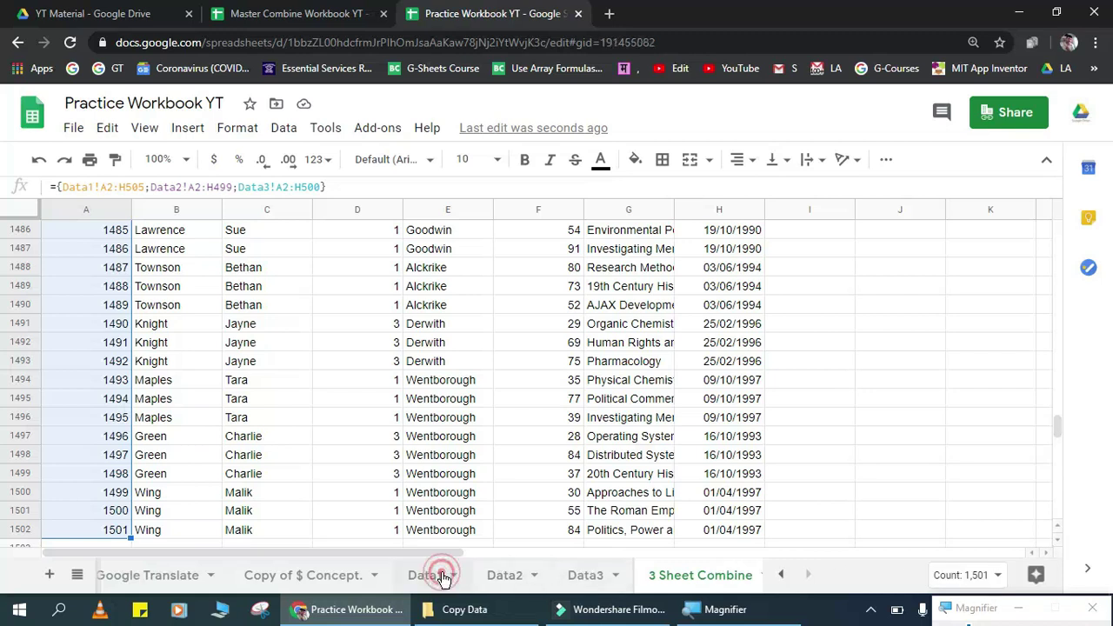
click(66, 231)
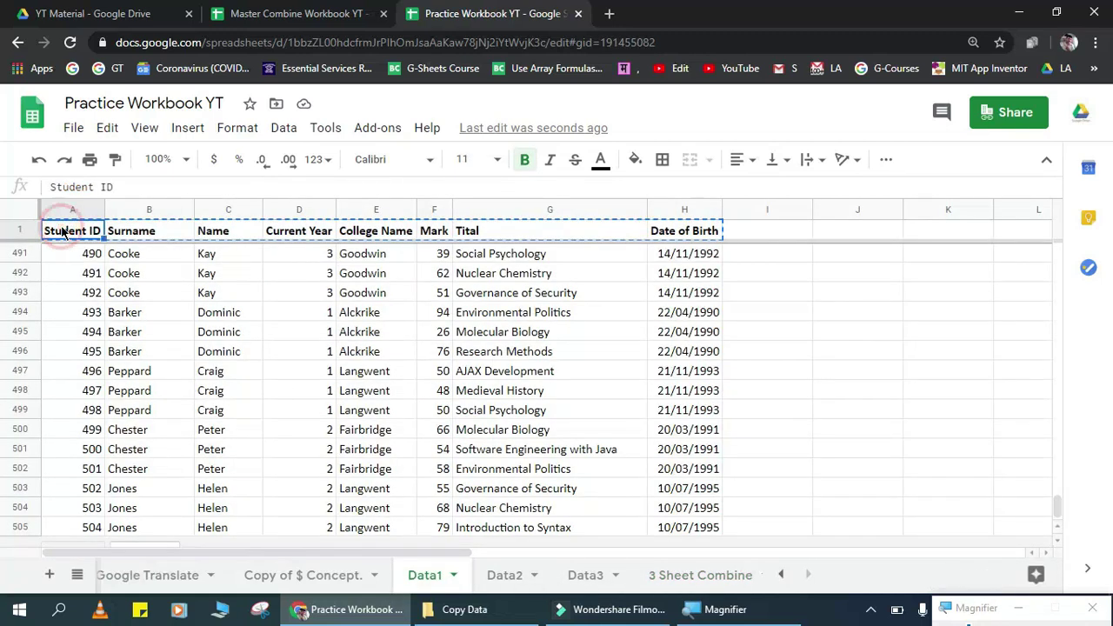
key(Down)
key(ctrl+shift+Down)
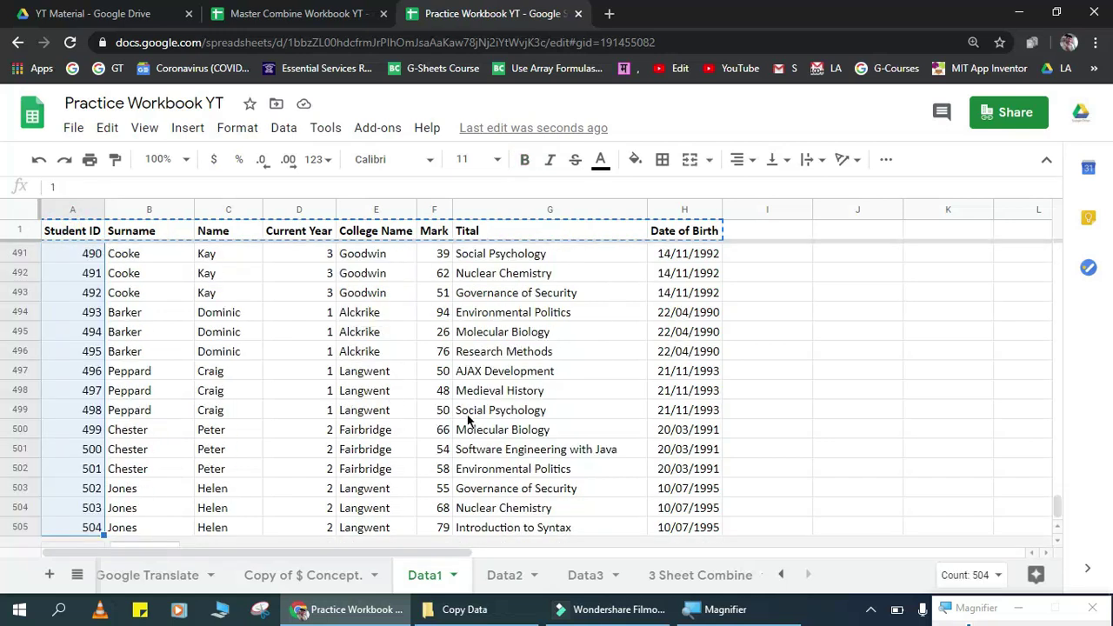
click(500, 576)
click(194, 352)
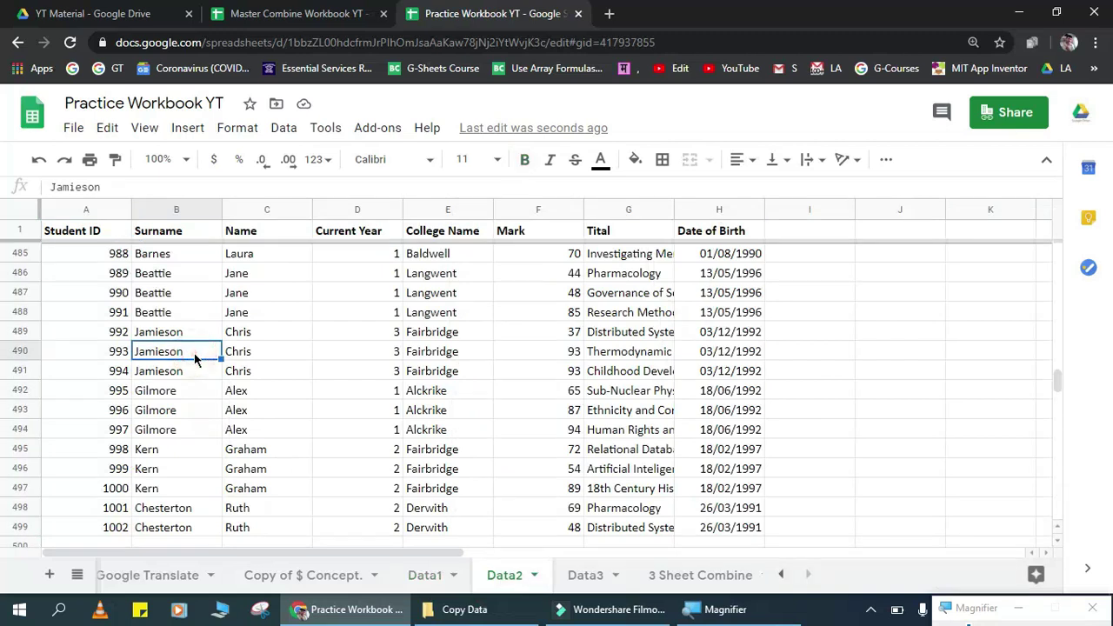
key(ctrl+Up)
key(Left)
key(Down)
key(ctrl+shift+Down)
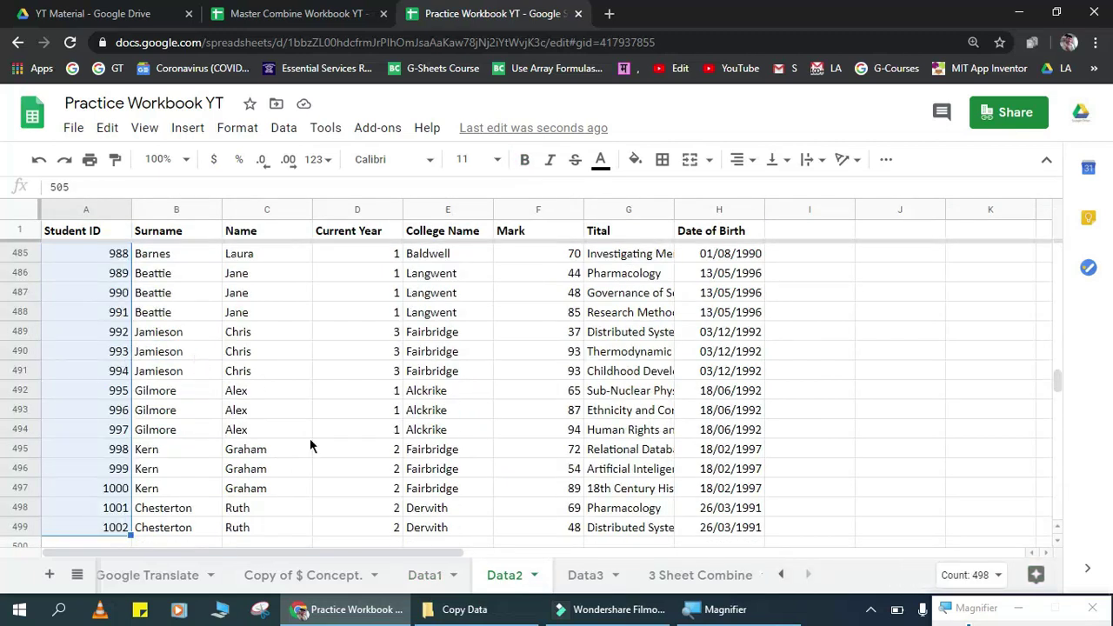
click(563, 576)
click(209, 351)
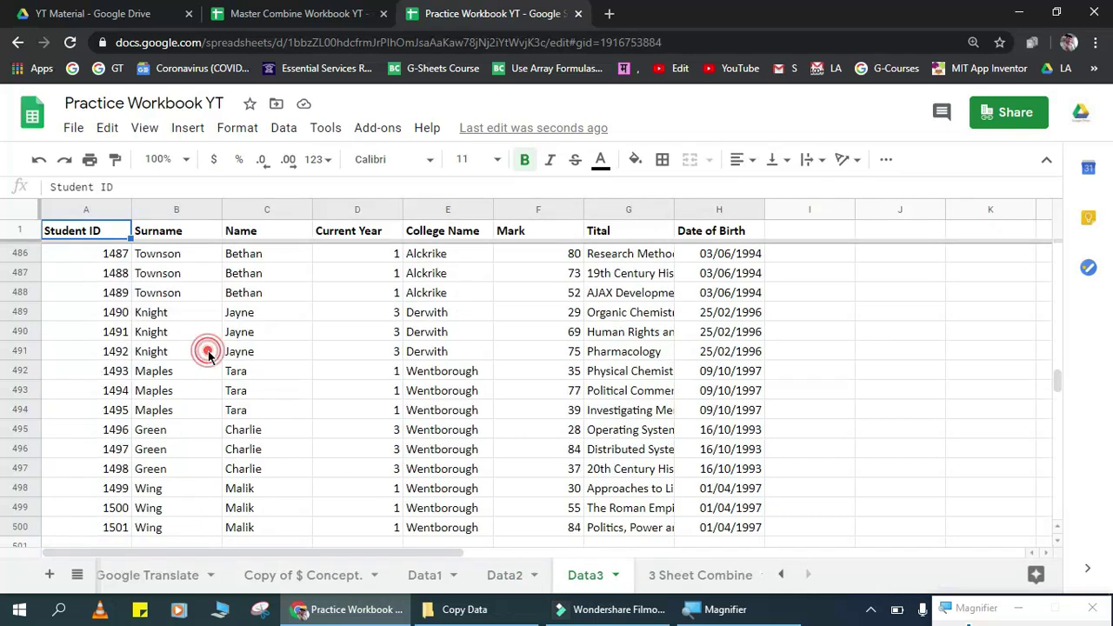
key(ctrl+Up)
key(Down)
key(ctrl+shift+Down)
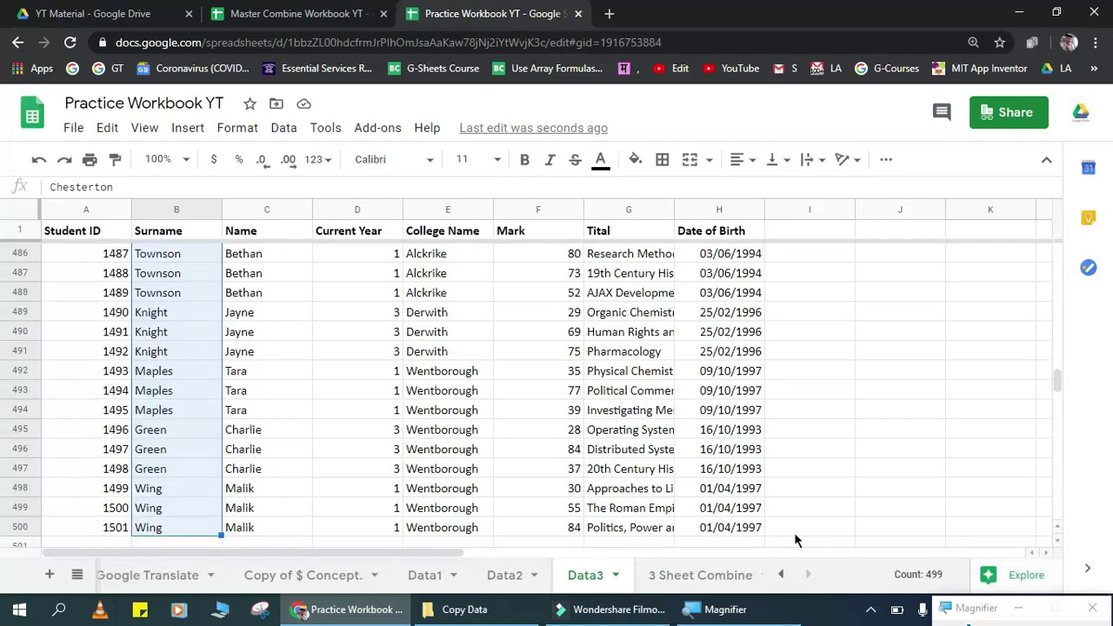
click(673, 574)
click(363, 384)
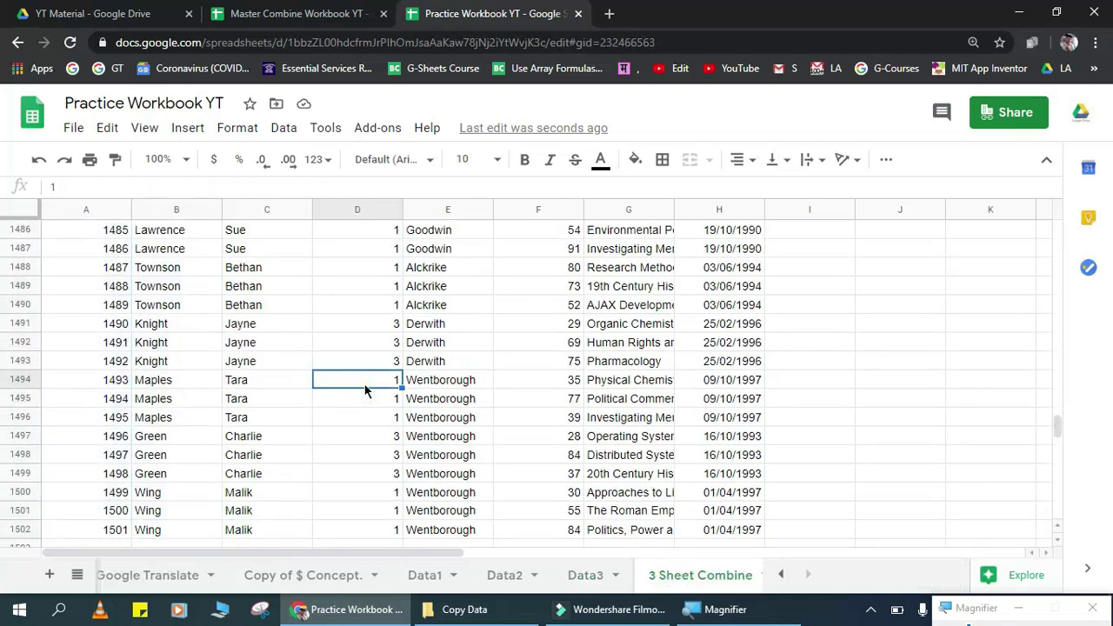
key(ctrl+Up)
key(Down)
key(Left)
key(ctrl+shift+Down)
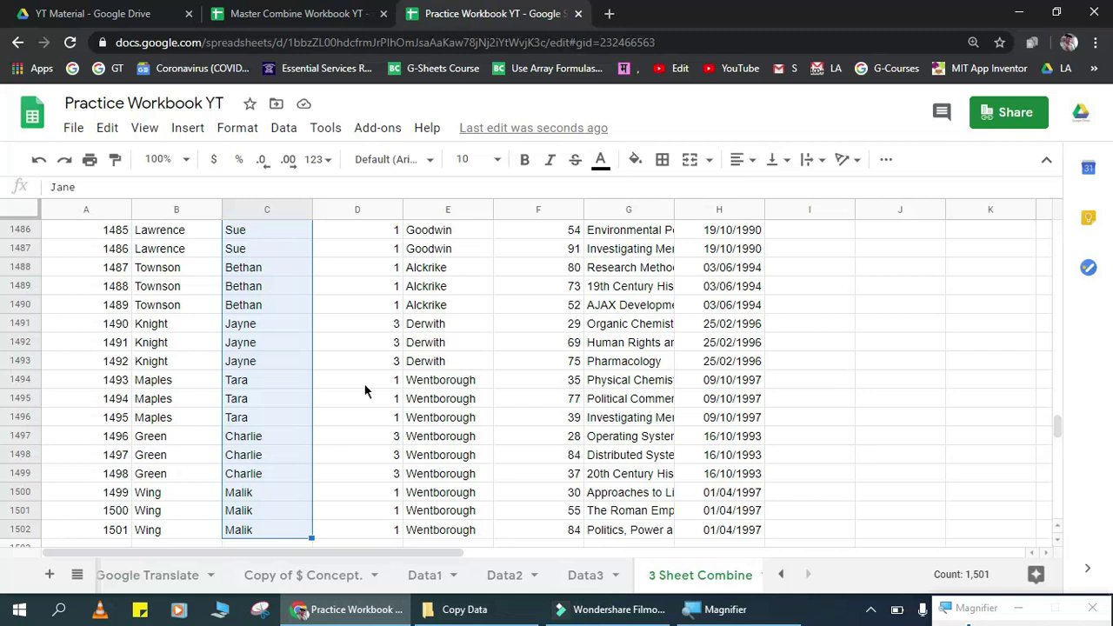
key(Right)
key(ctrl+Up)
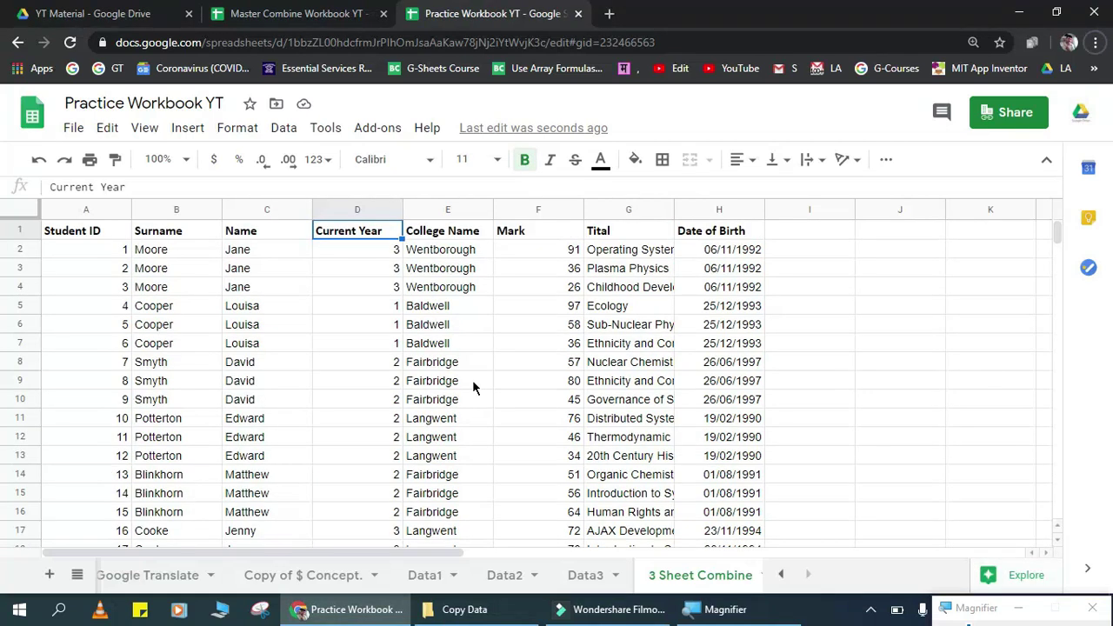
key(alt+f)
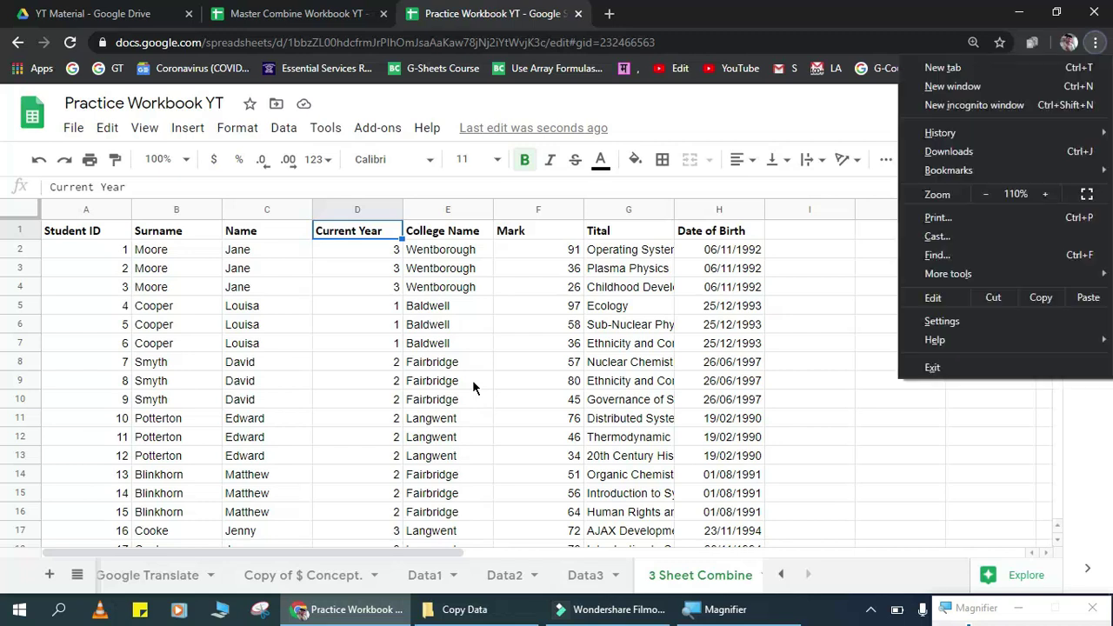
key(Escape)
click(472, 380)
click(83, 304)
key(ctrl+Up)
key(Right)
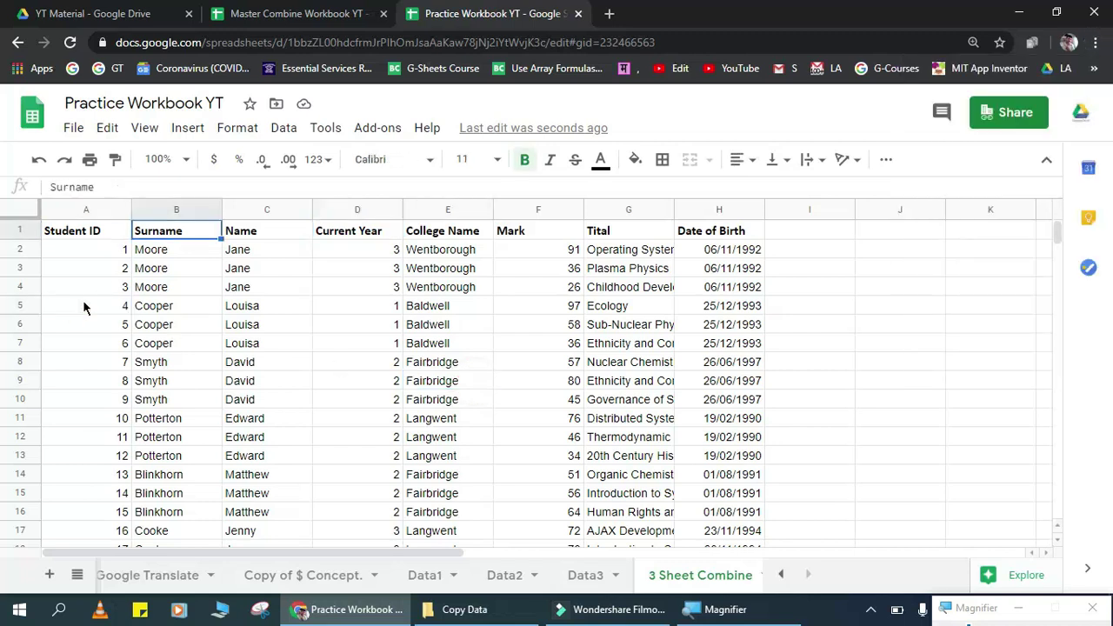
key(Left)
key(Down)
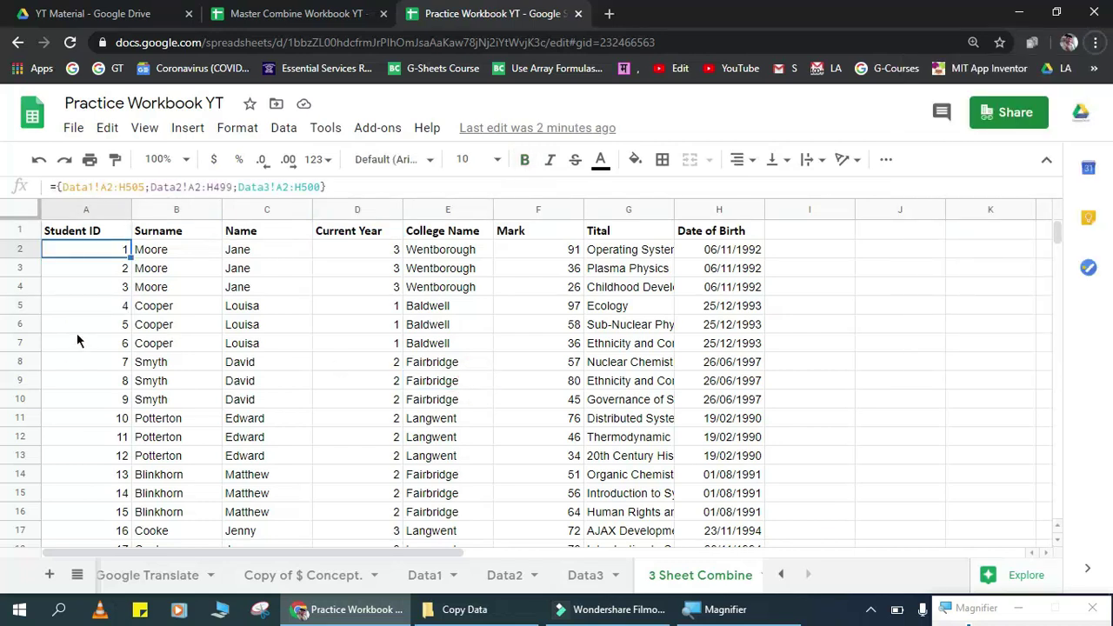
key(super+plus)
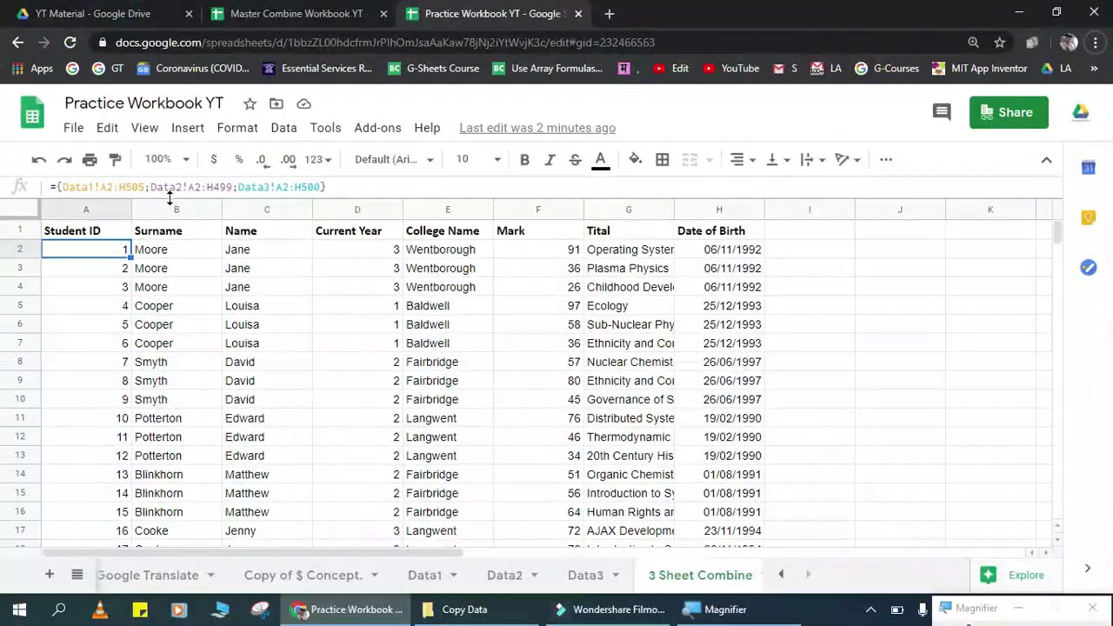
Step: Drop 505, 499 and 500 from the three range ends, then check the bottom row
click(145, 192)
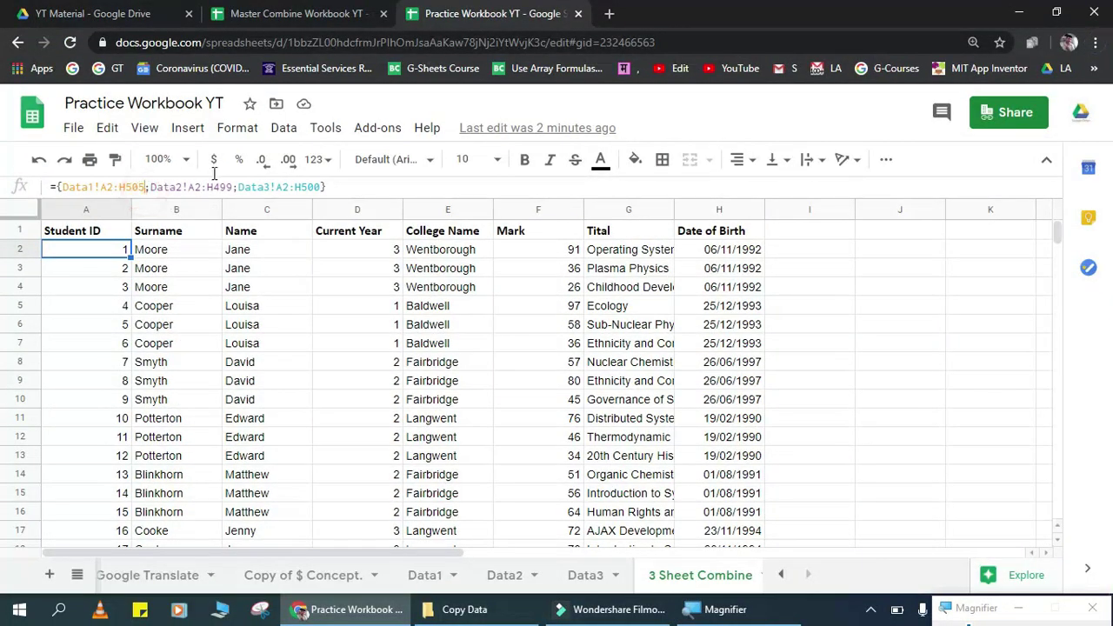
key(BackSpace)
key(BackSpace)
key(BackSpace)
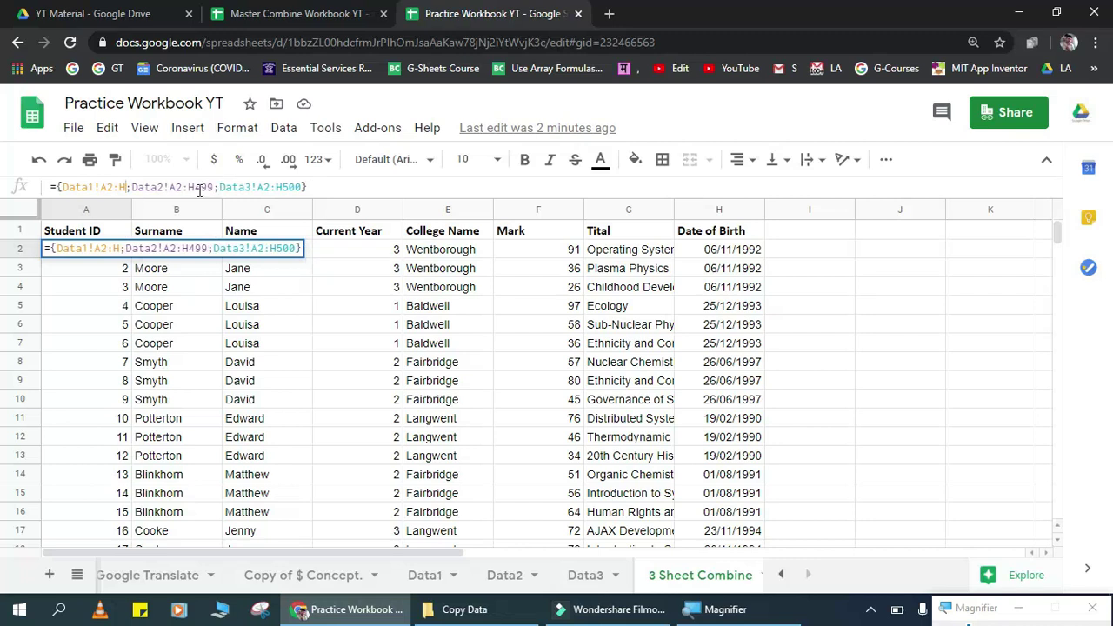
click(212, 186)
key(BackSpace)
key(BackSpace)
key(BackSpace)
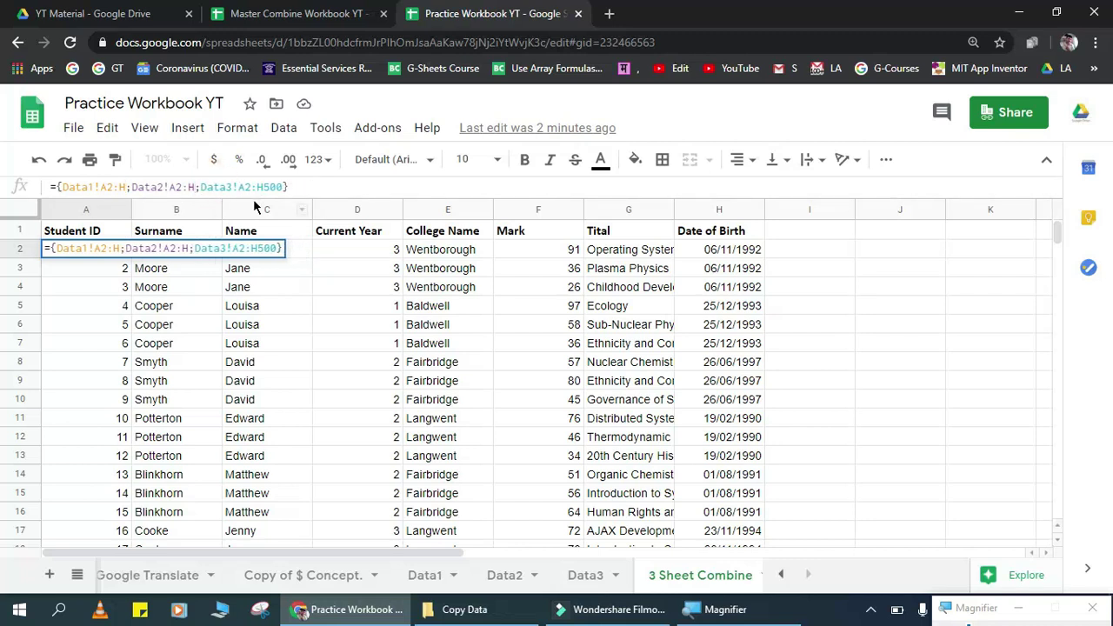
click(296, 186)
key(BackSpace)
key(BackSpace)
key(BackSpace)
key(Return)
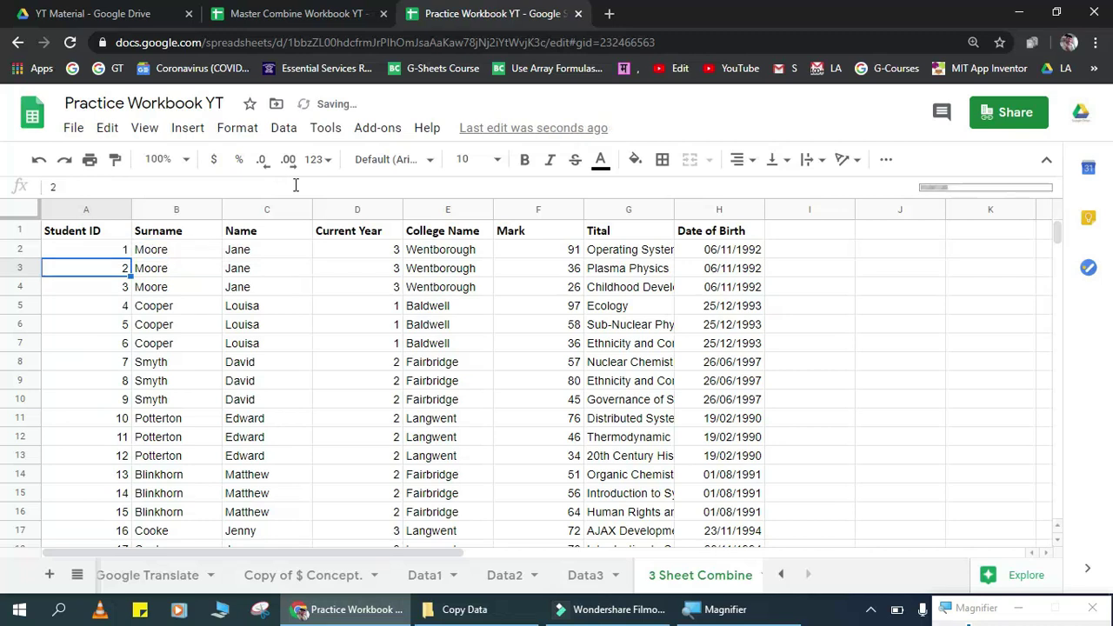
key(ctrl+Down)
key(ctrl+Up)
key(Down)
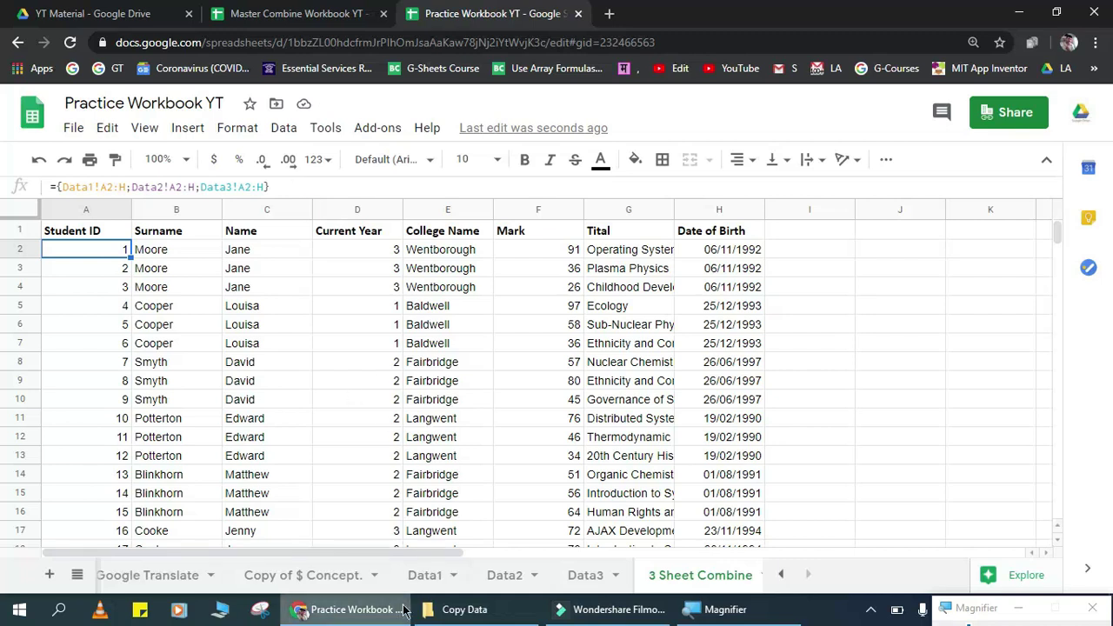
Step: Go to the first empty row below the Data3 records, row 501
click(430, 577)
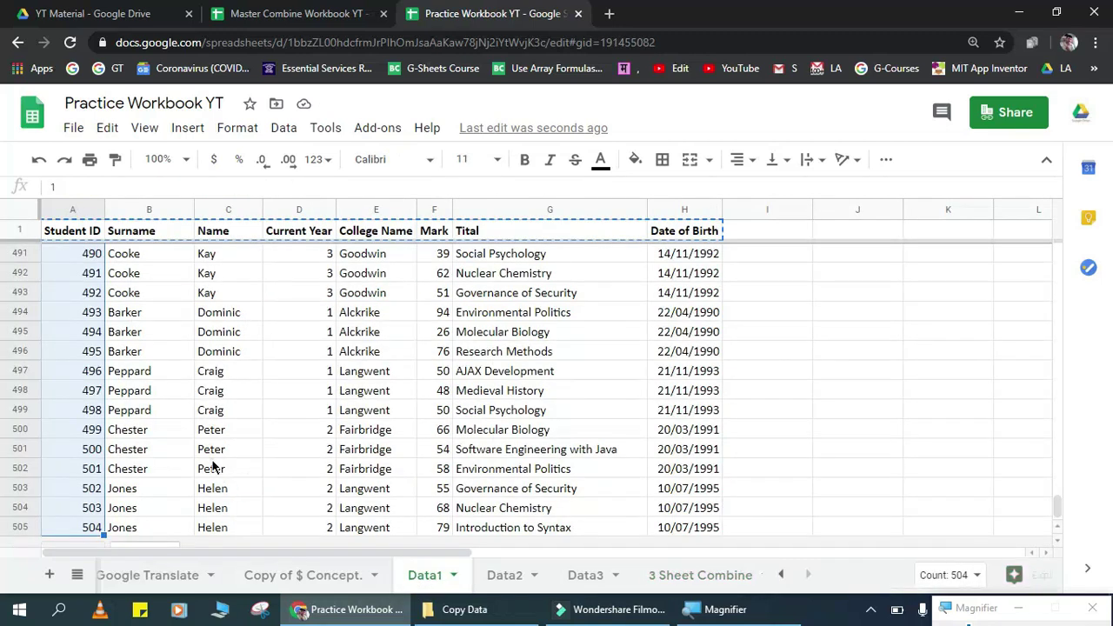
click(215, 469)
click(591, 575)
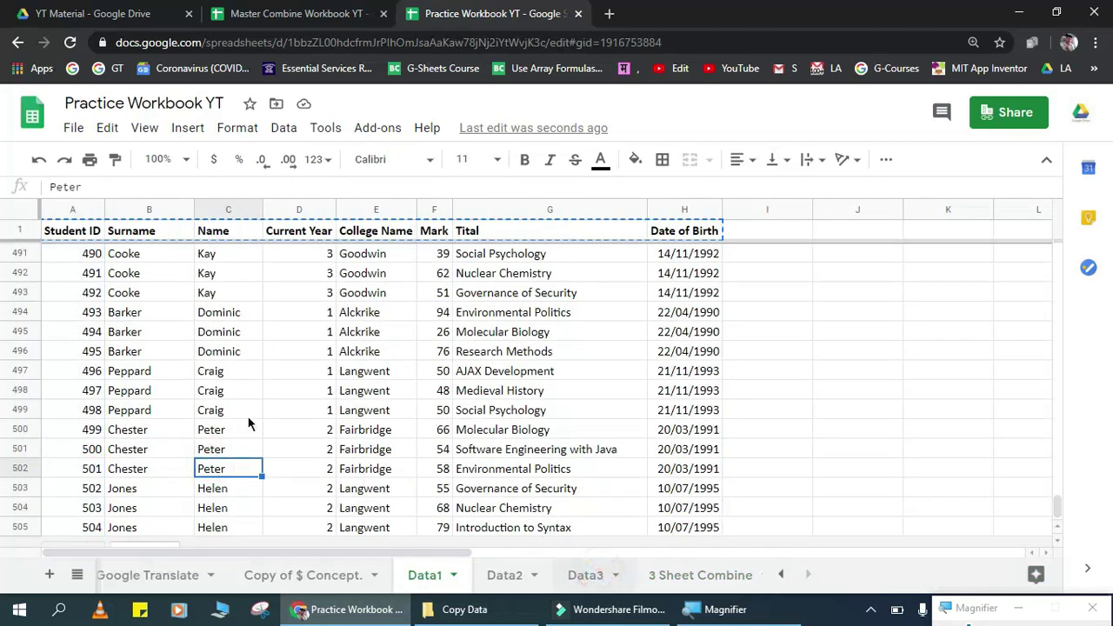
click(169, 377)
key(Left)
key(ctrl+Down)
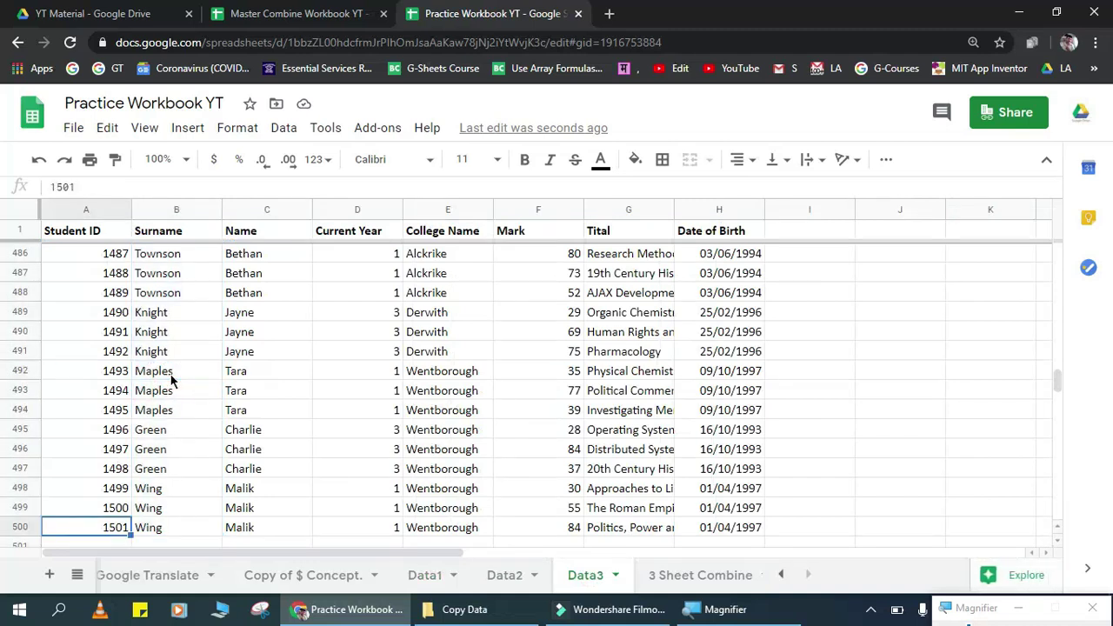
key(Down)
Step: Enter the test row 1, a, a, a, Alckrike, a, a, 01/04/1997
text(1)
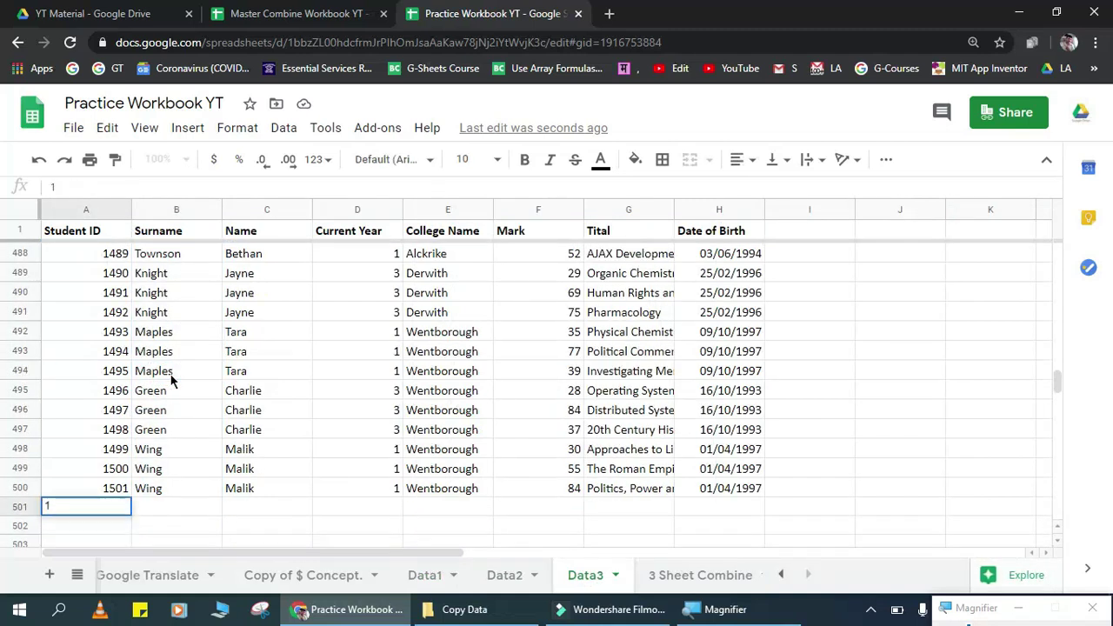
key(Tab)
text(a)
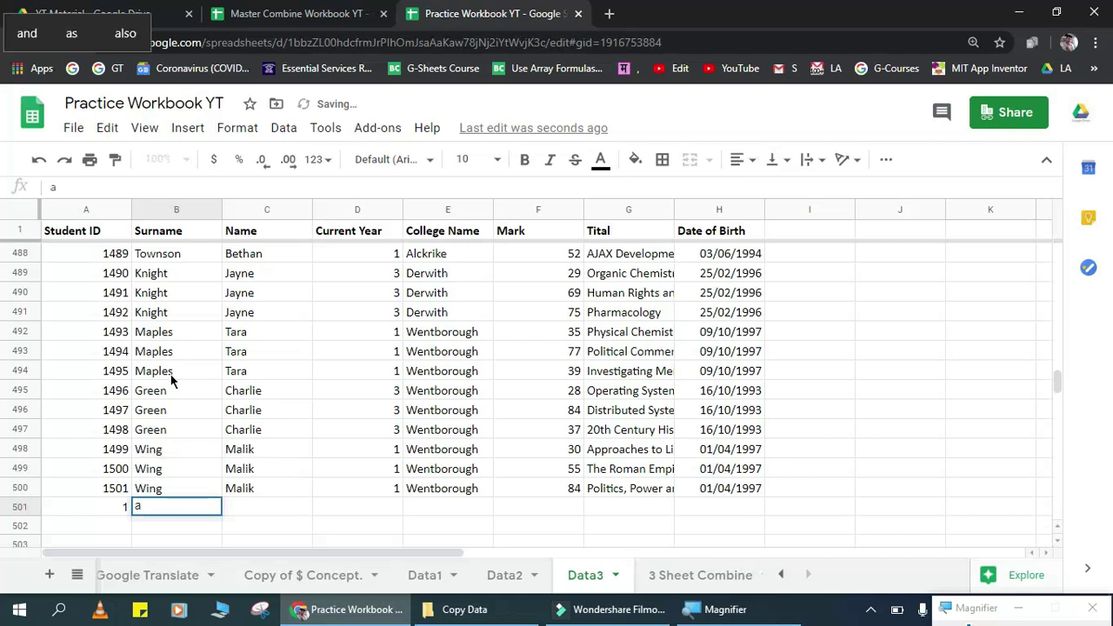
key(Tab)
text(a)
key(Tab)
text(a)
key(Tab)
text(Alckrike)
key(Tab)
text(a)
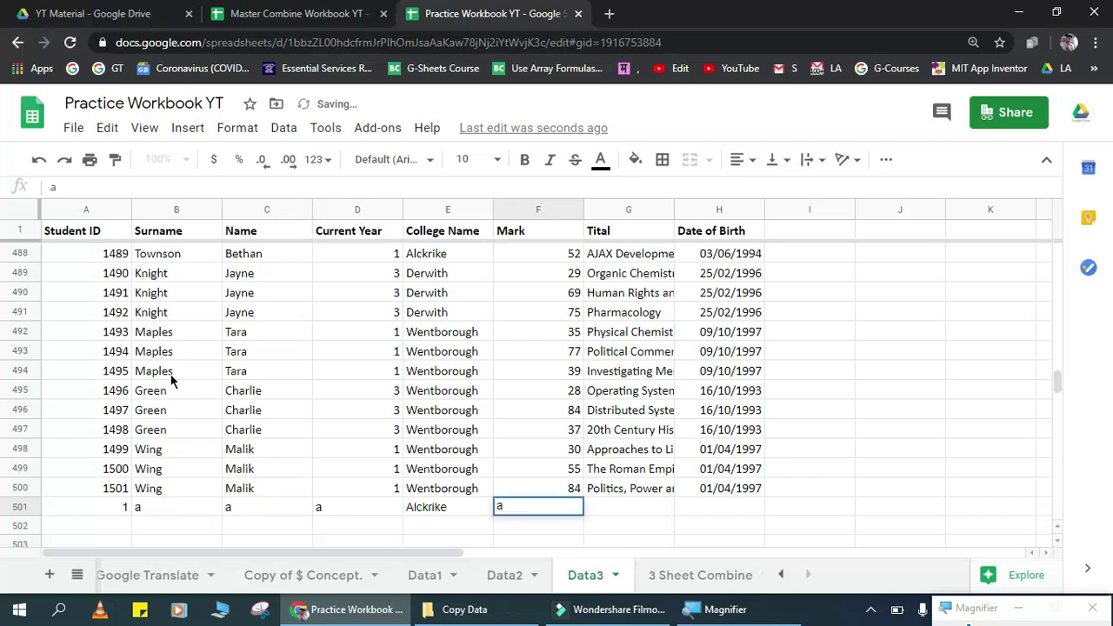
key(Tab)
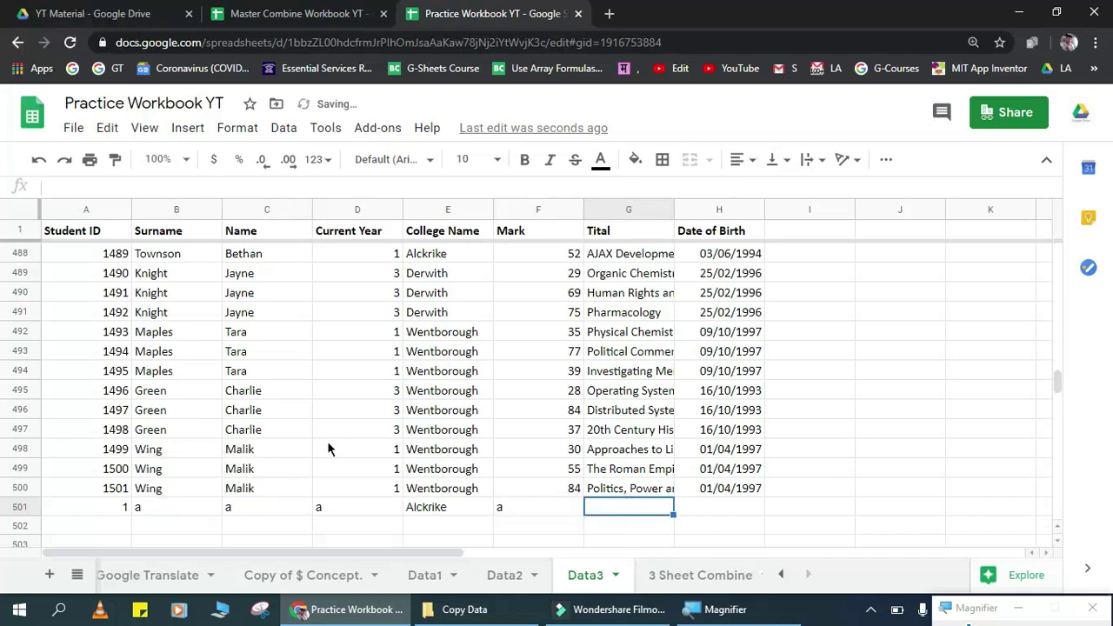
text(a)
key(Tab)
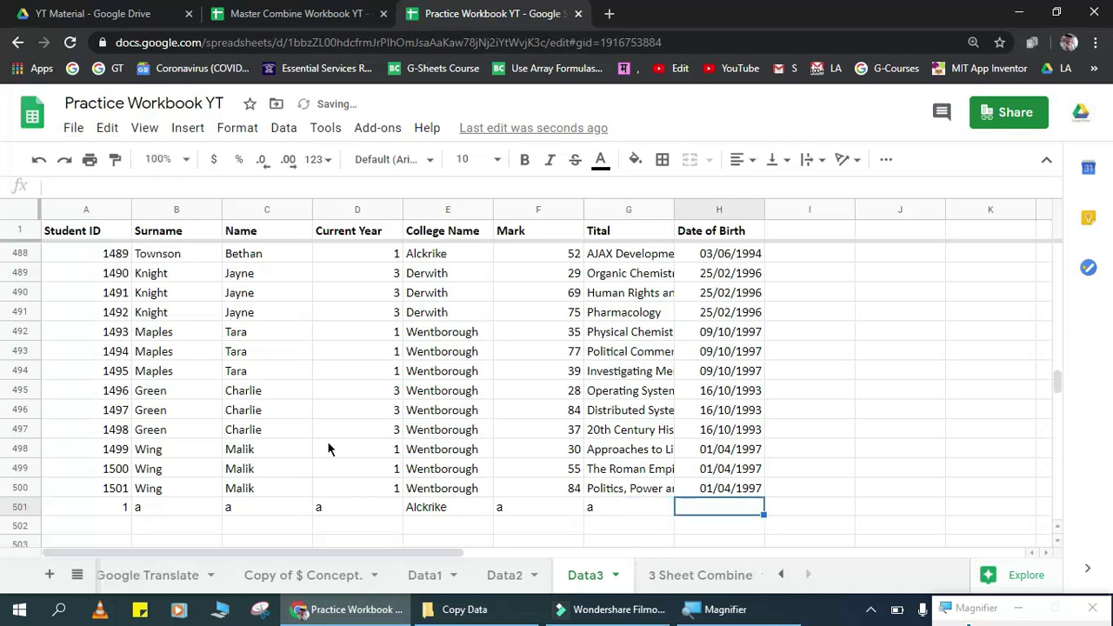
text(01/04/1997)
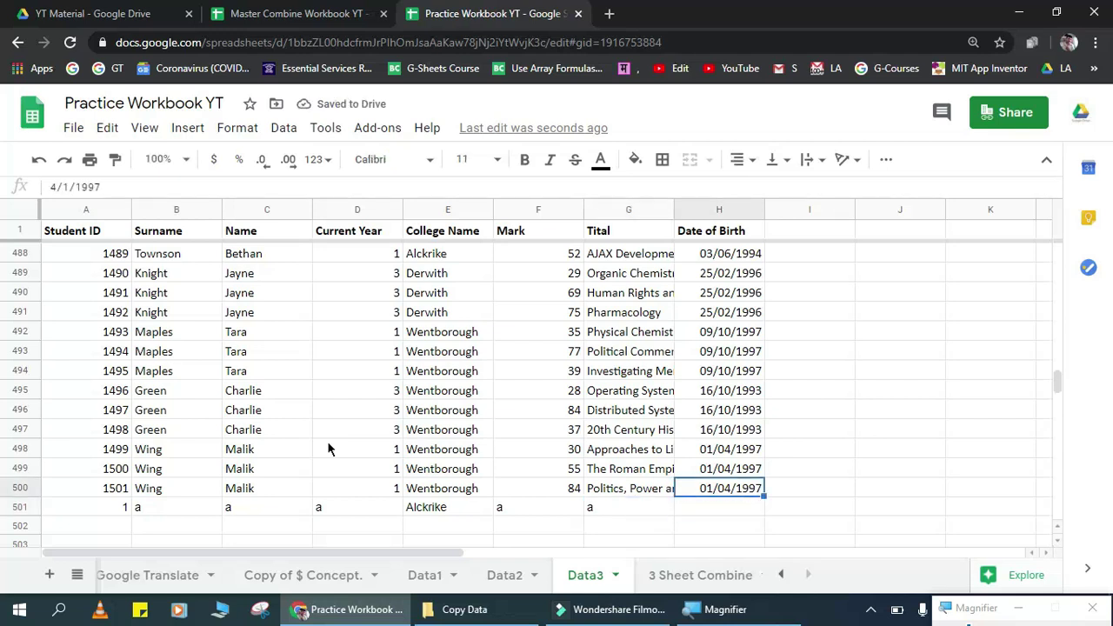
Step: Jump to the bottom of the 3 Sheet Combine data to look for the test row
click(680, 576)
click(219, 405)
key(ctrl+Down)
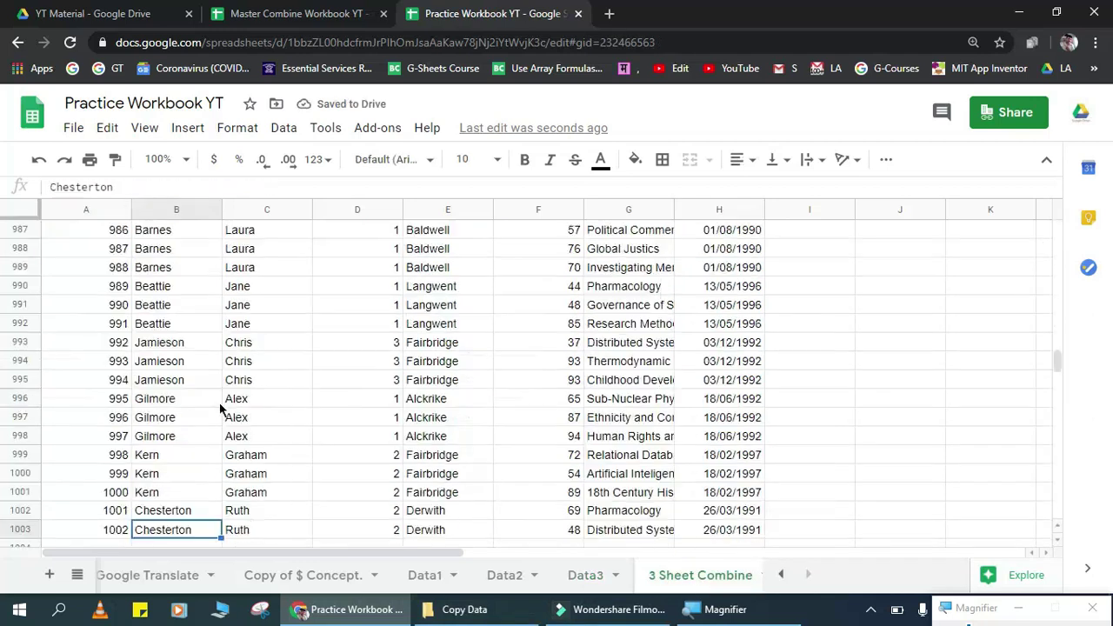
key(Down)
key(Down)
key(Left)
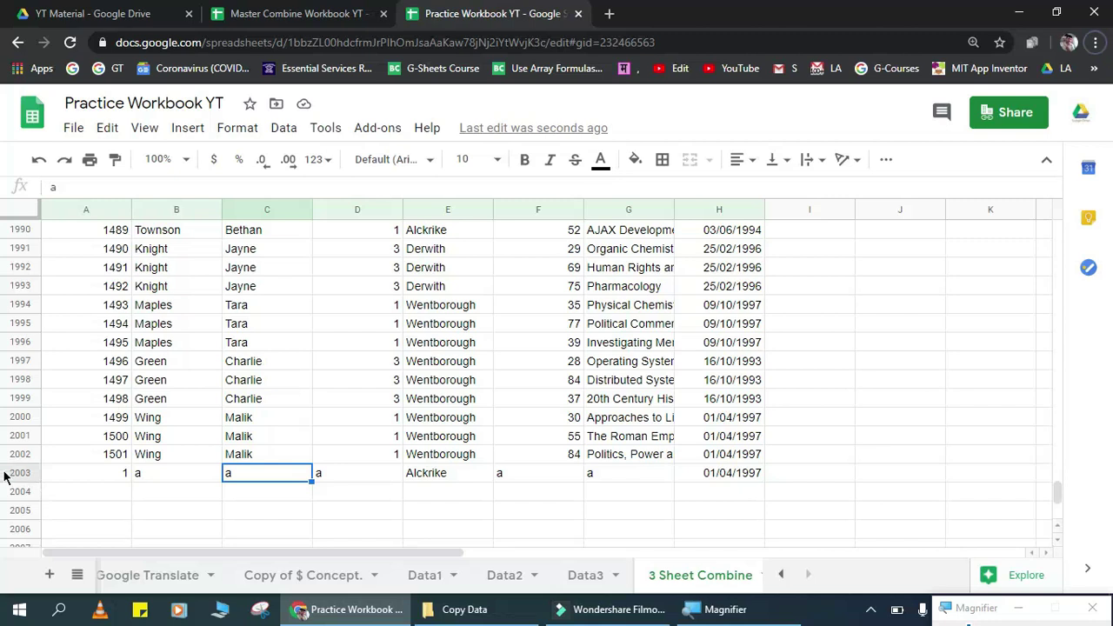
click(5, 474)
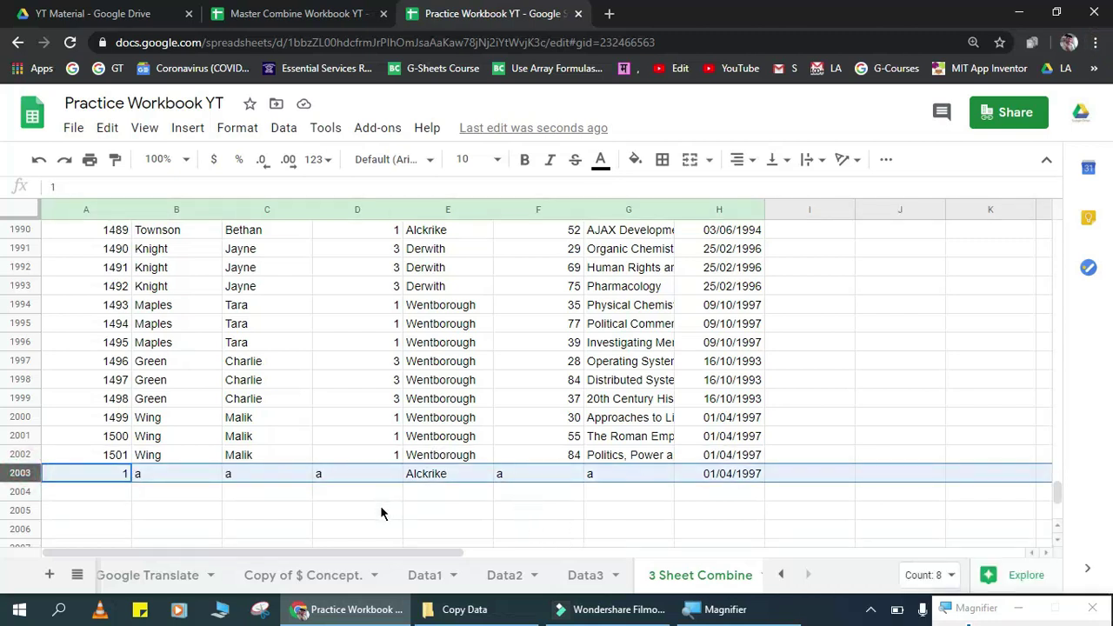
click(479, 436)
key(ctrl+Up)
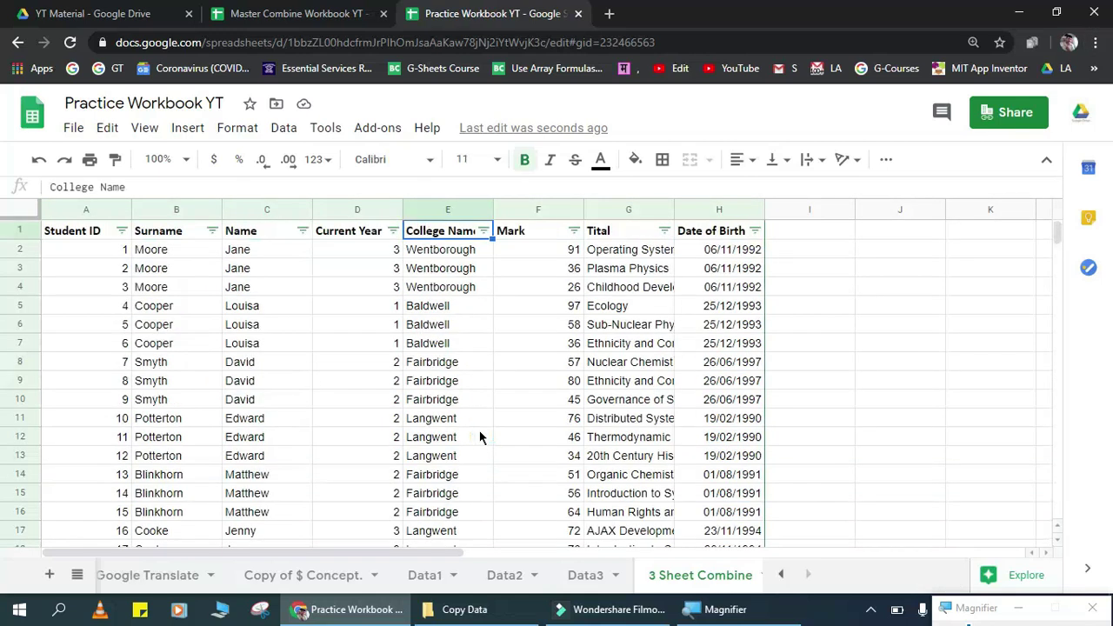
key(ctrl+Down)
key(Down)
key(Down)
key(Down)
key(Down)
key(Down)
key(Left)
key(Left)
key(Left)
key(Left)
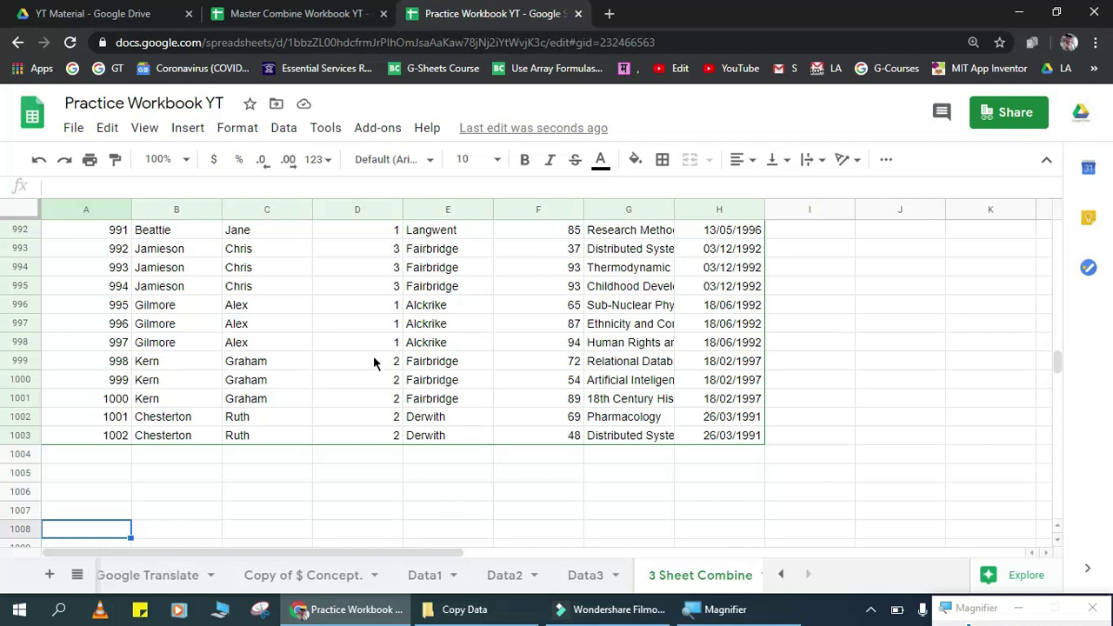
key(ctrl+Up)
key(Down)
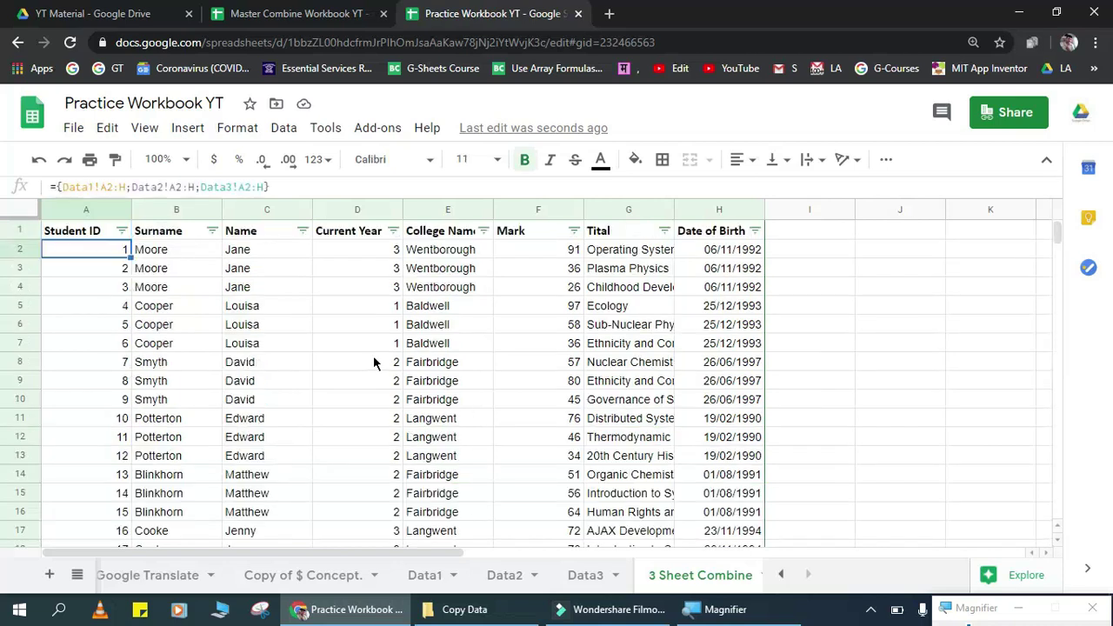
key(ctrl+Down)
key(Down)
key(Down)
key(Down)
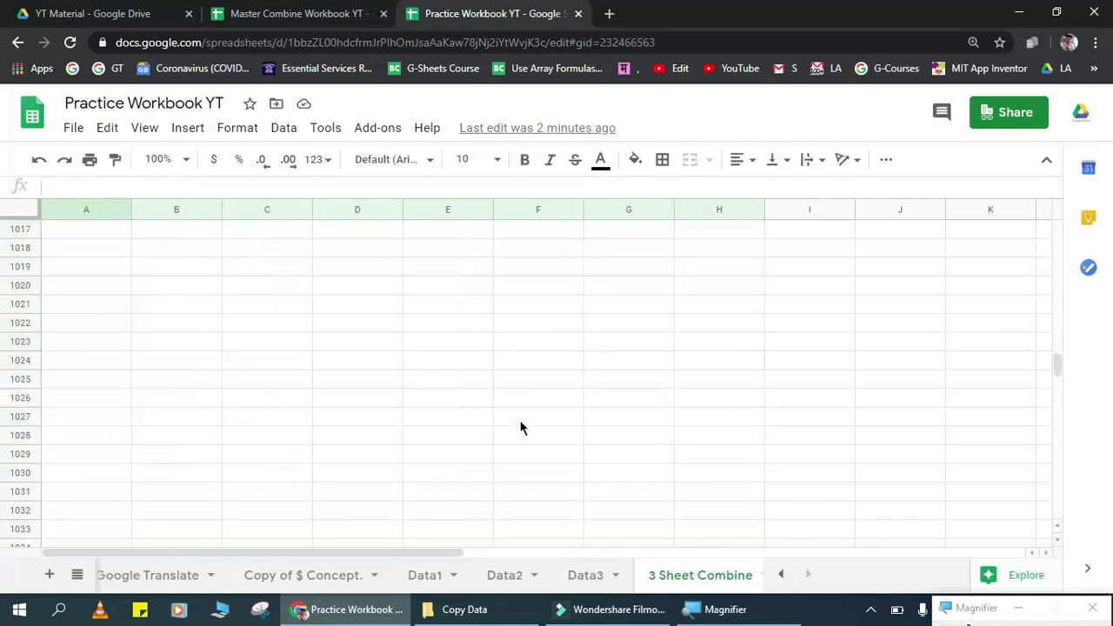
scroll(521, 403, down, 6)
scroll(538, 405, down, 3)
key(ctrl+Down)
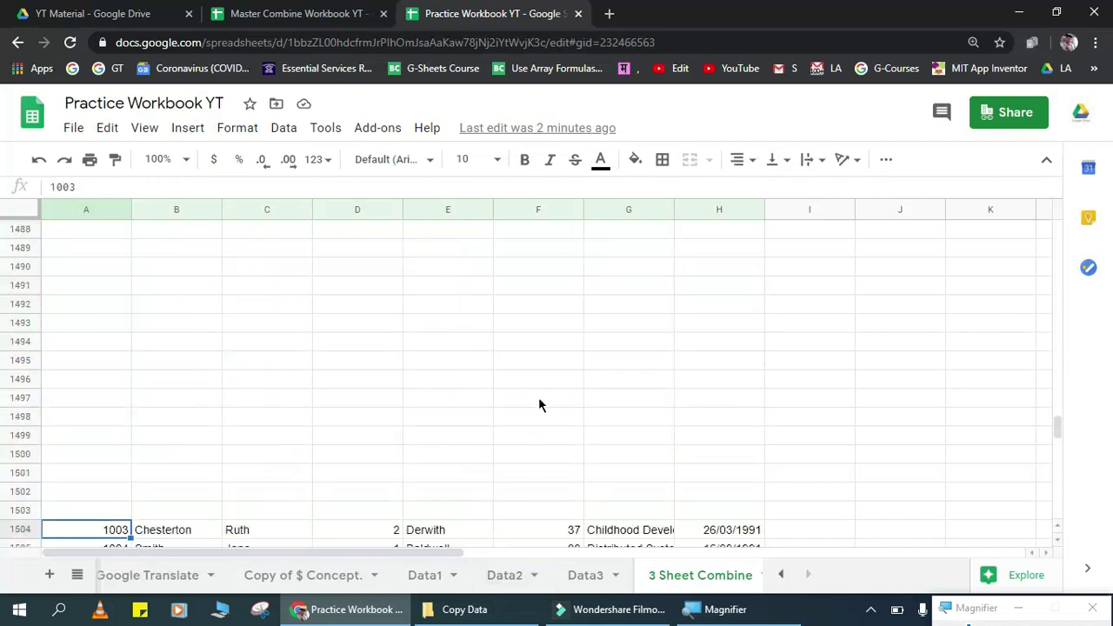
key(Down)
key(Down)
key(Down)
key(Down)
key(Down)
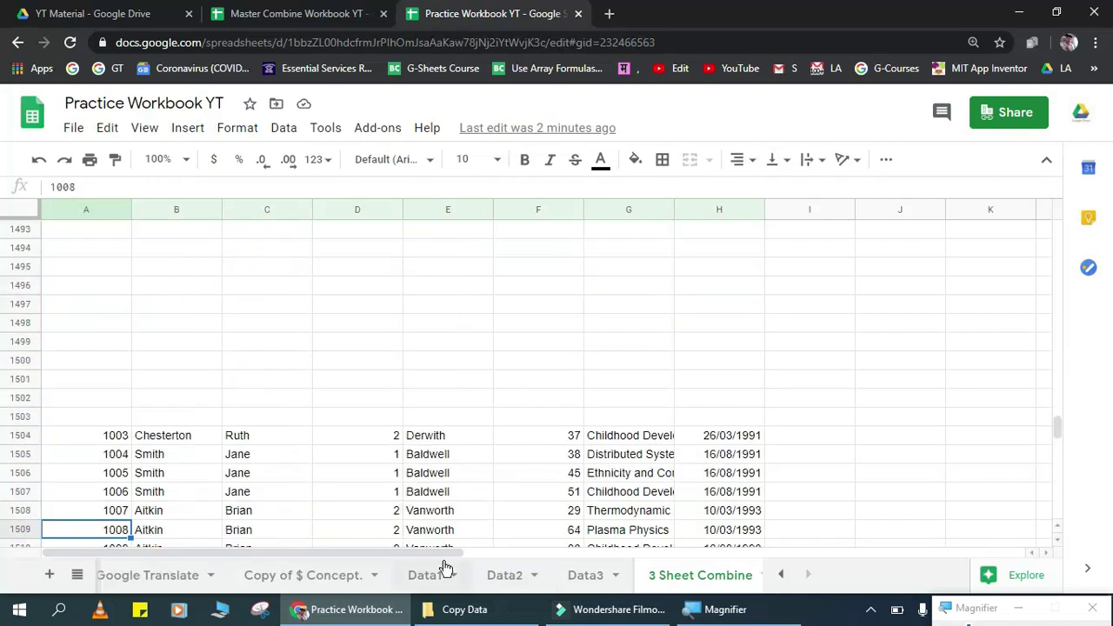
click(442, 574)
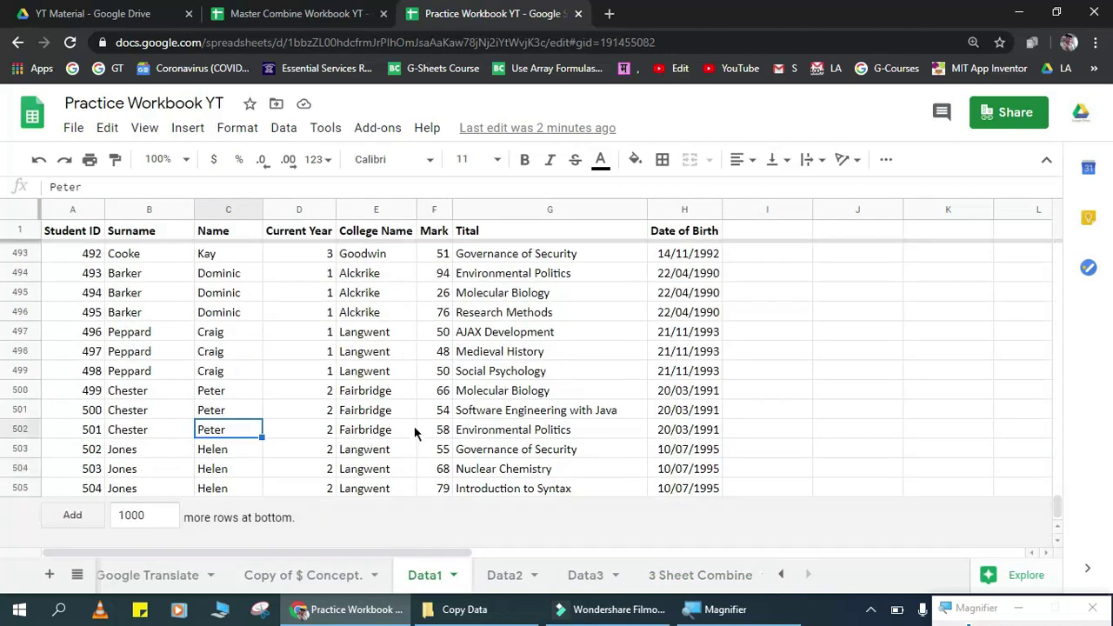
click(381, 447)
click(518, 575)
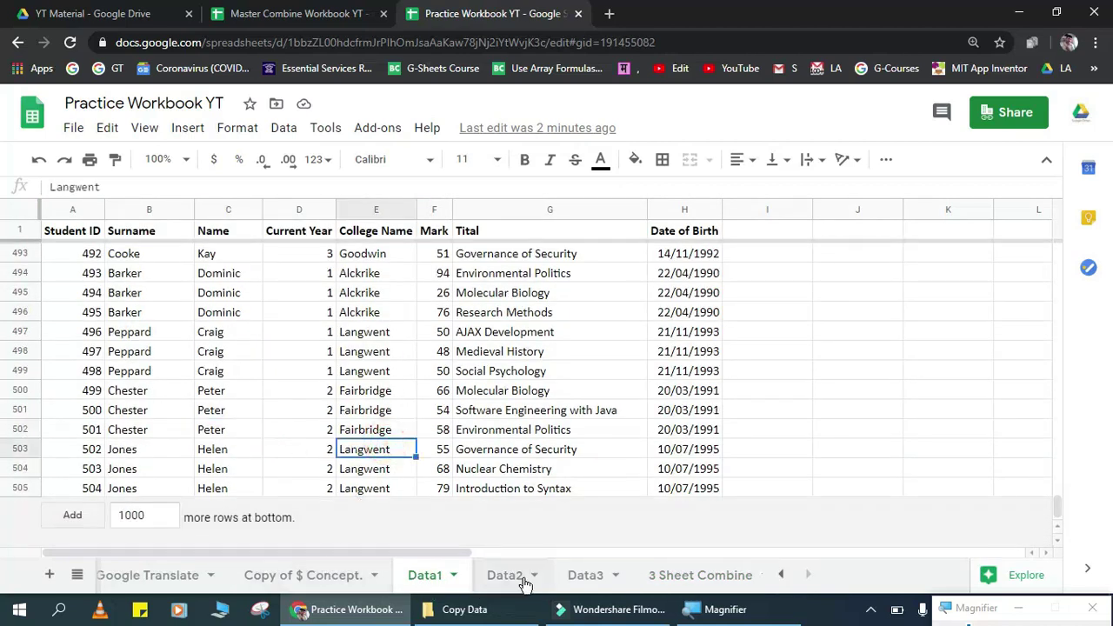
click(381, 398)
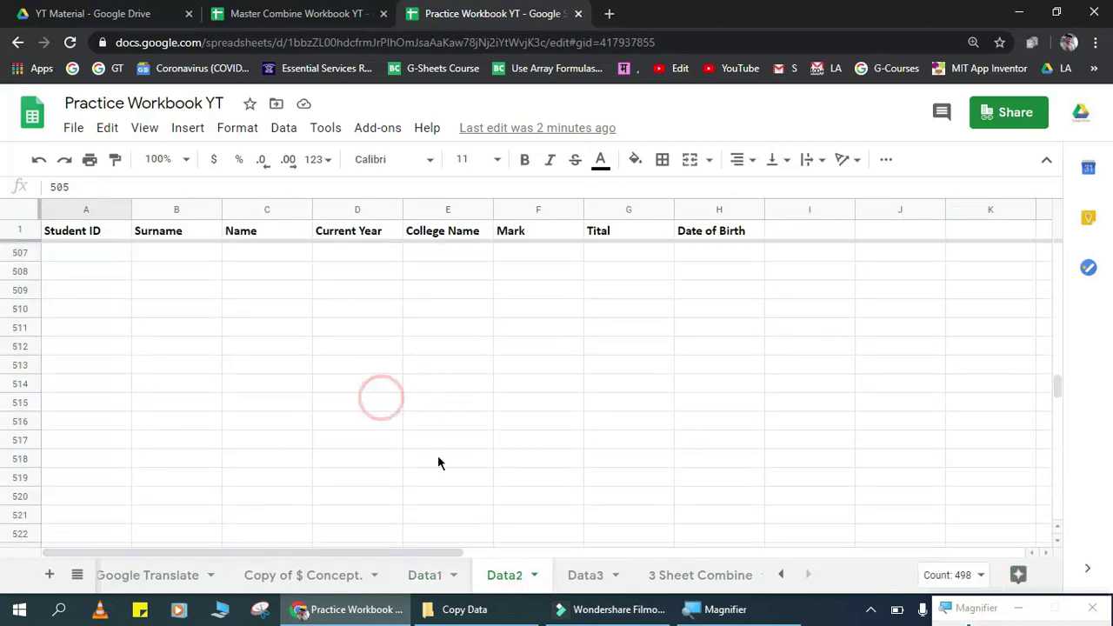
click(593, 577)
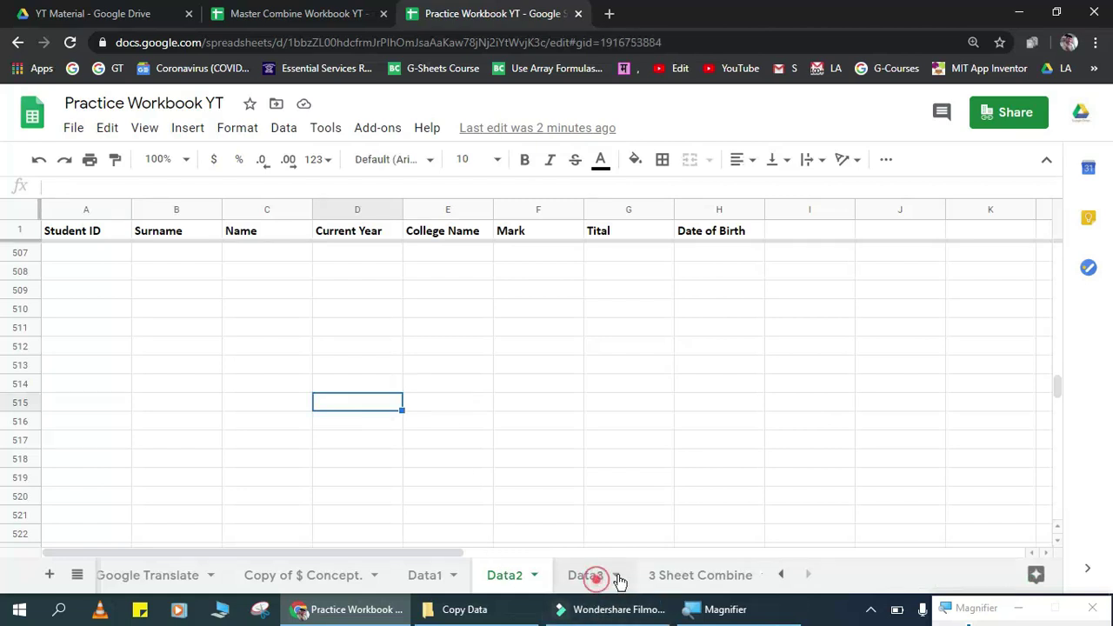
click(746, 576)
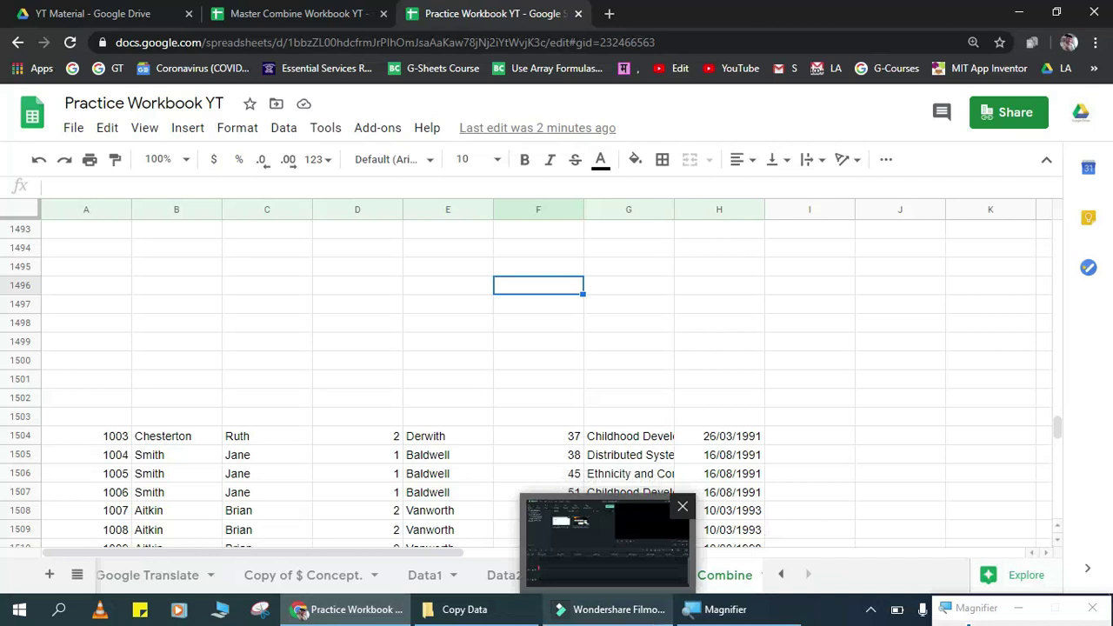
click(725, 610)
click(497, 609)
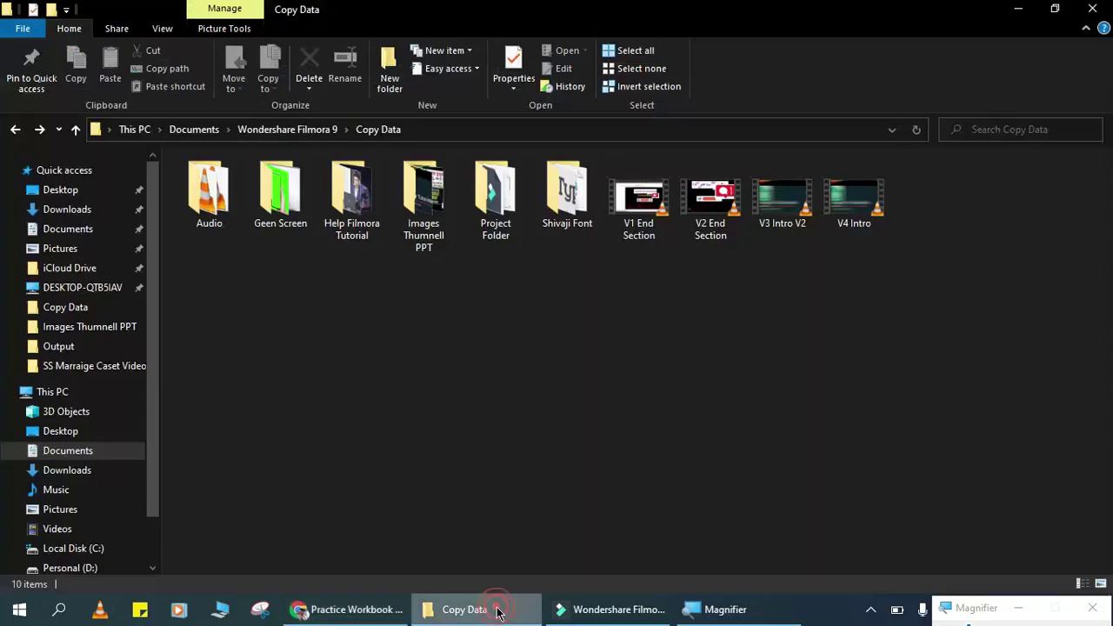
click(584, 609)
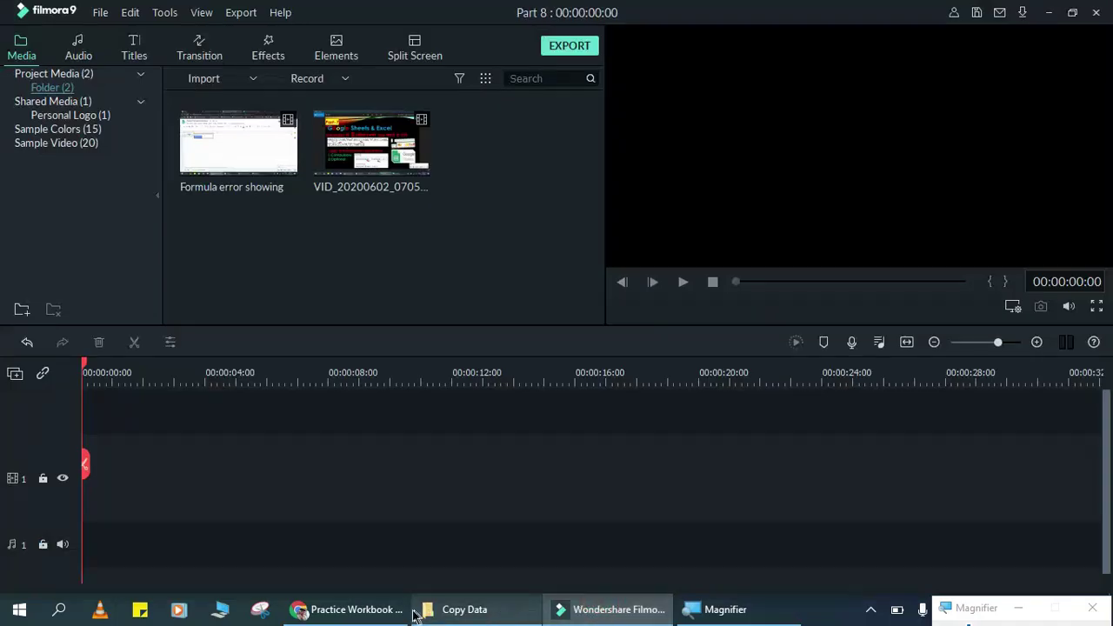
click(349, 609)
click(227, 360)
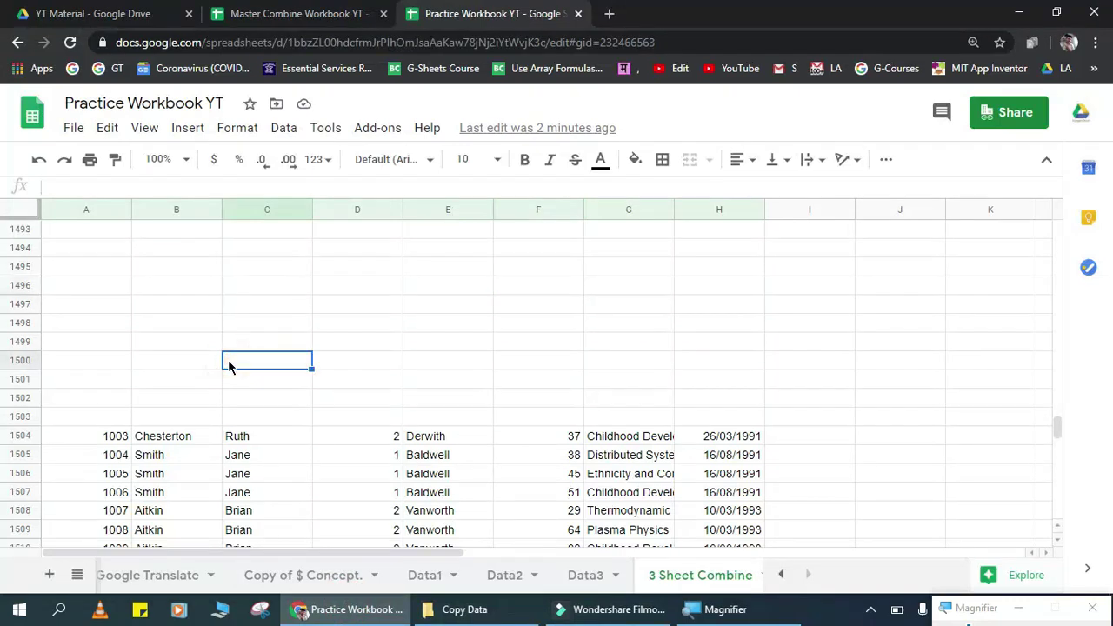
Step: Wrap the stacked array formula in A2 in a QUERY function
key(ctrl+Home)
key(Down)
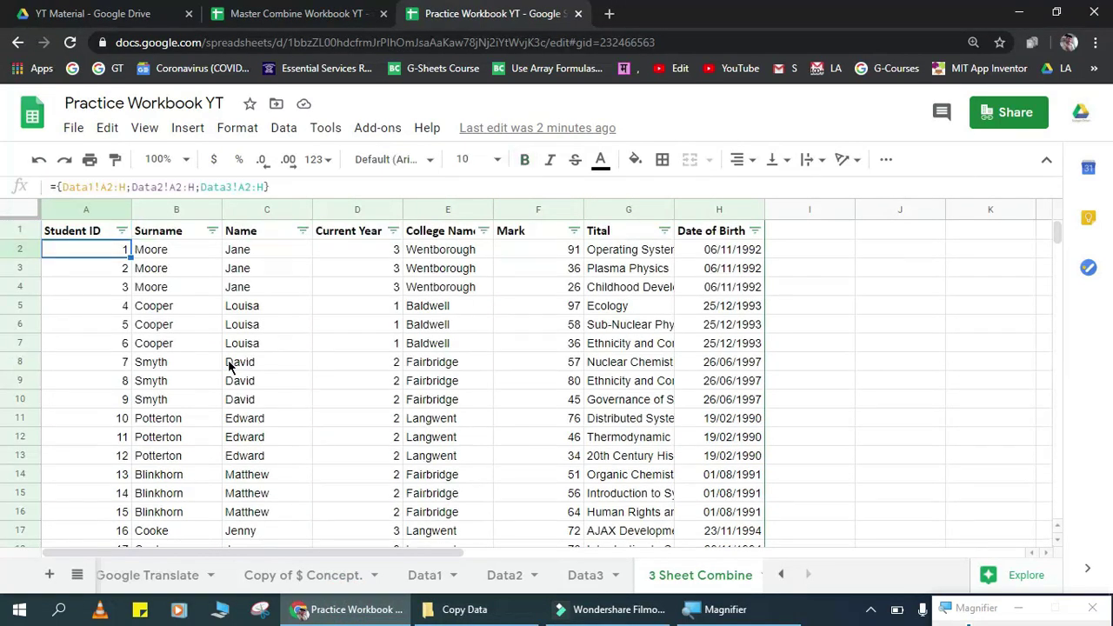
click(53, 180)
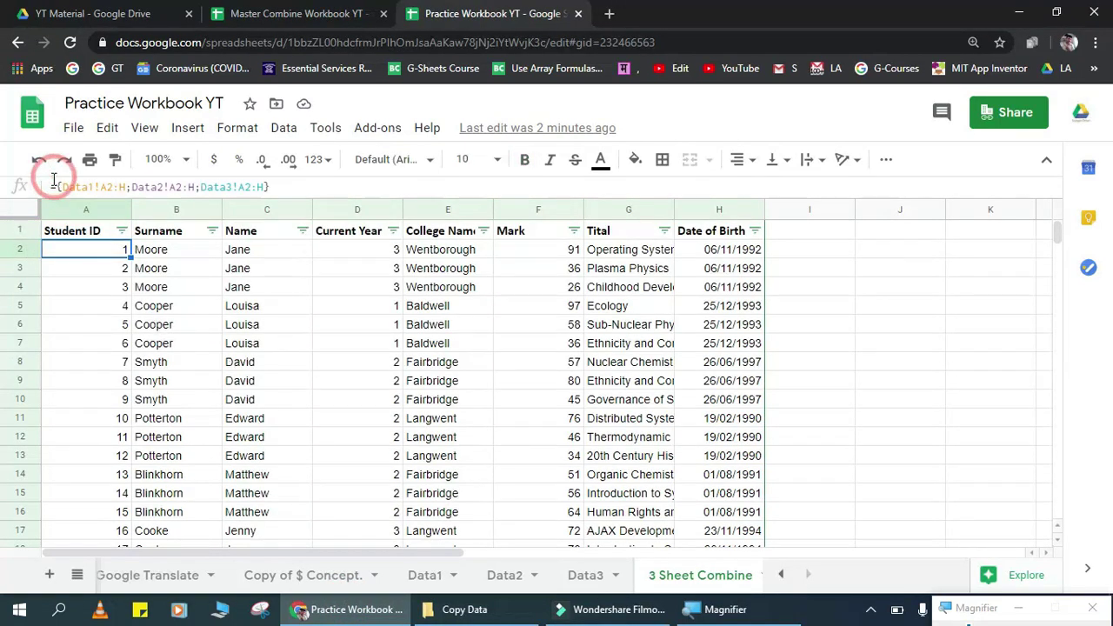
click(54, 183)
text(u)
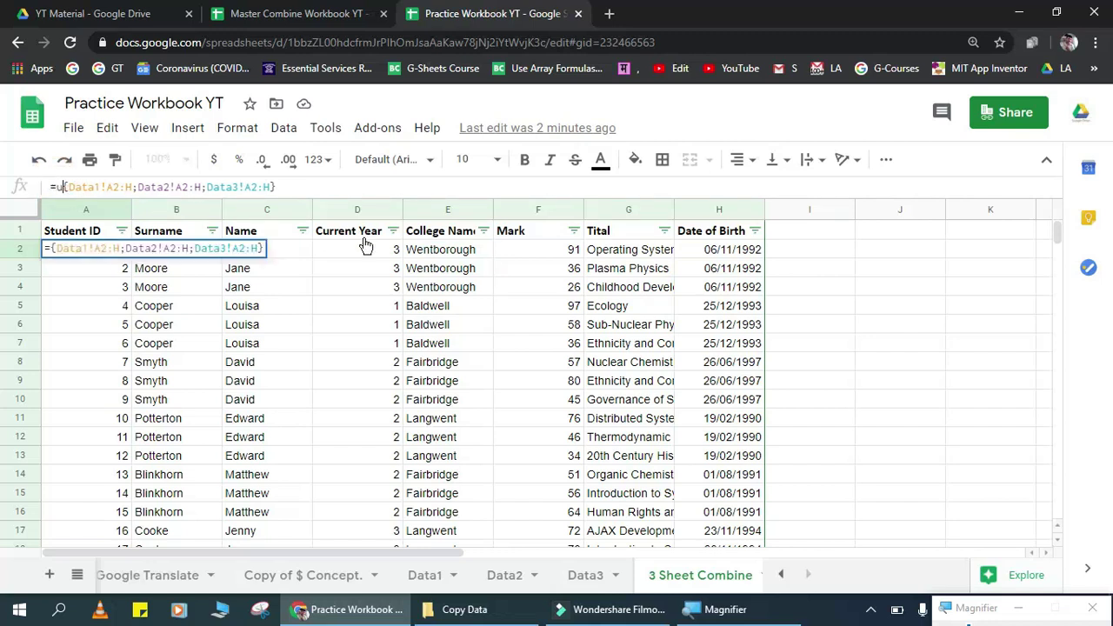
key(BackSpace)
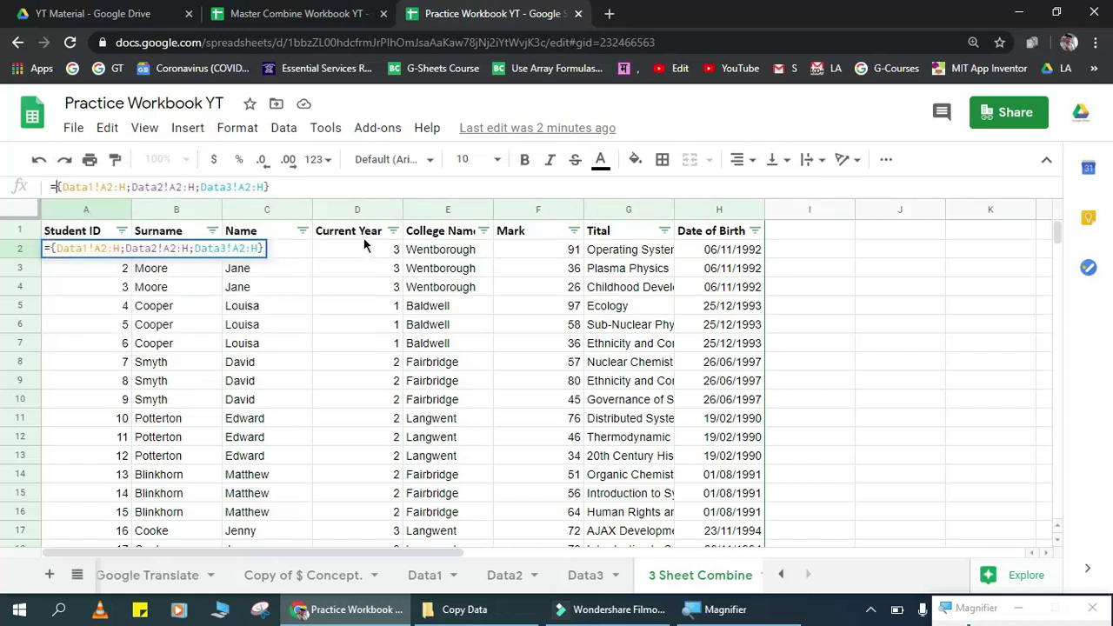
text(quer)
key(Tab)
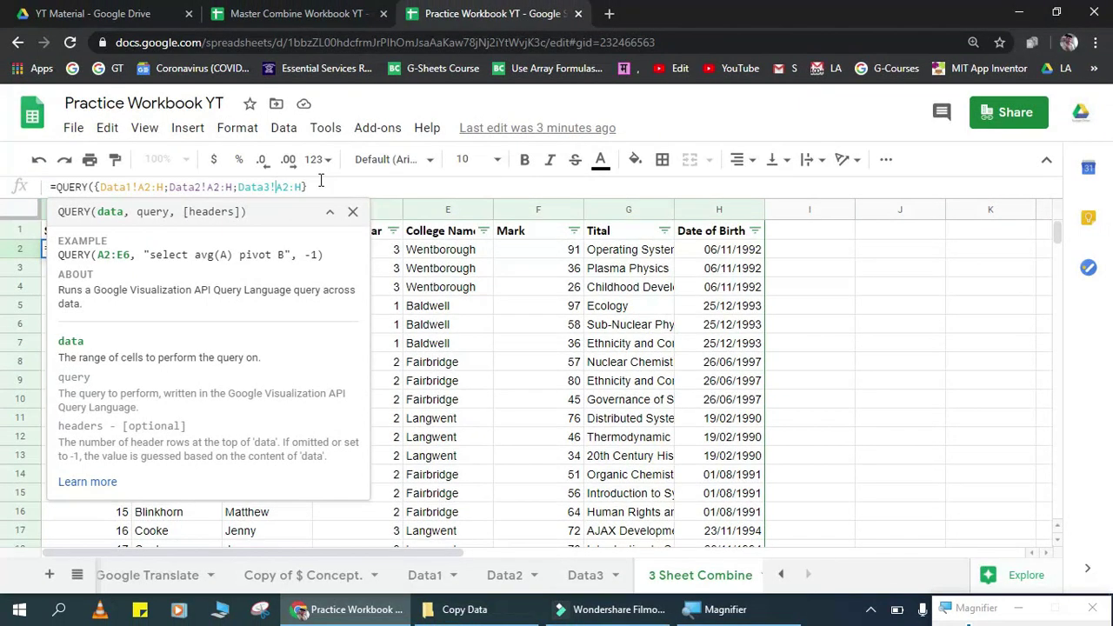
Step: Add the "select * Where col1 is not null" argument and close the parentheses
click(364, 180)
text(,)
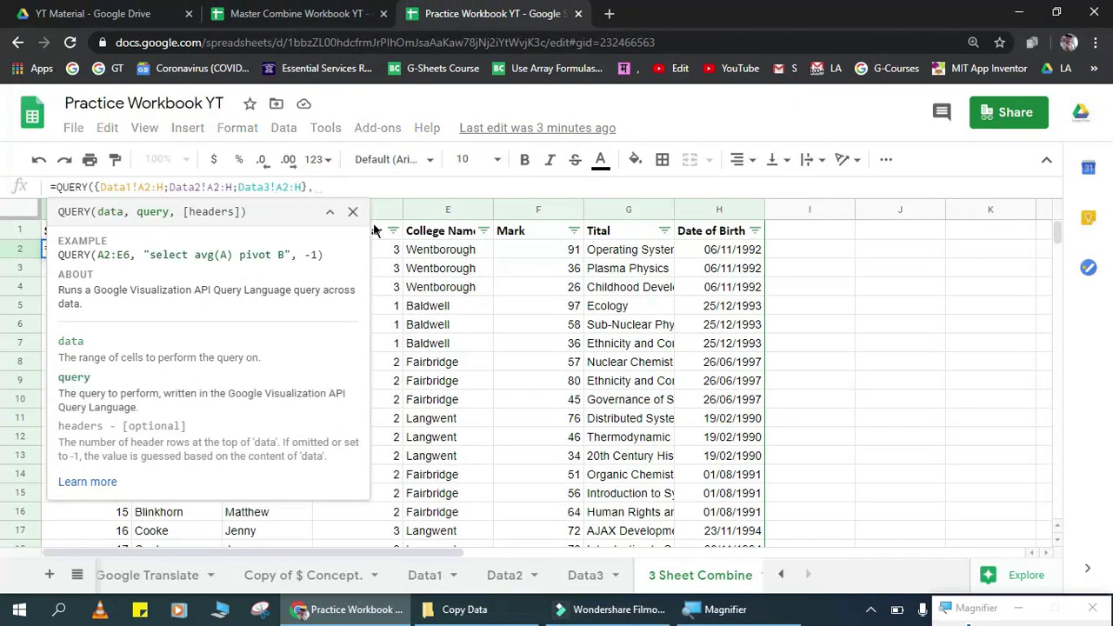
text(")
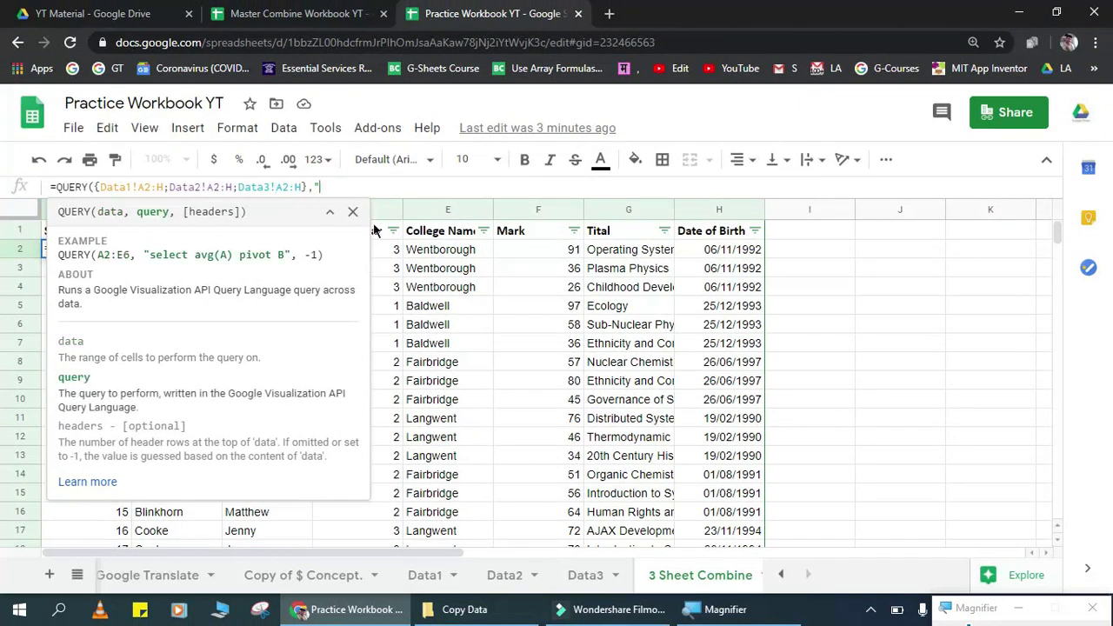
text(Slect)
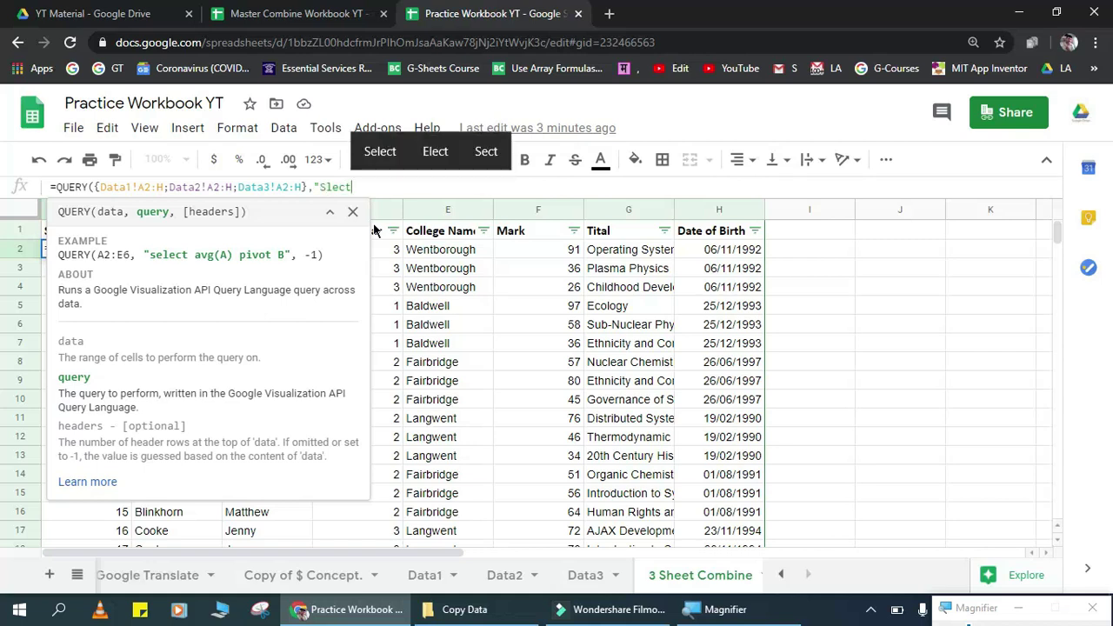
key(BackSpace)
key(BackSpace)
key(BackSpace)
key(BackSpace)
key(BackSpace)
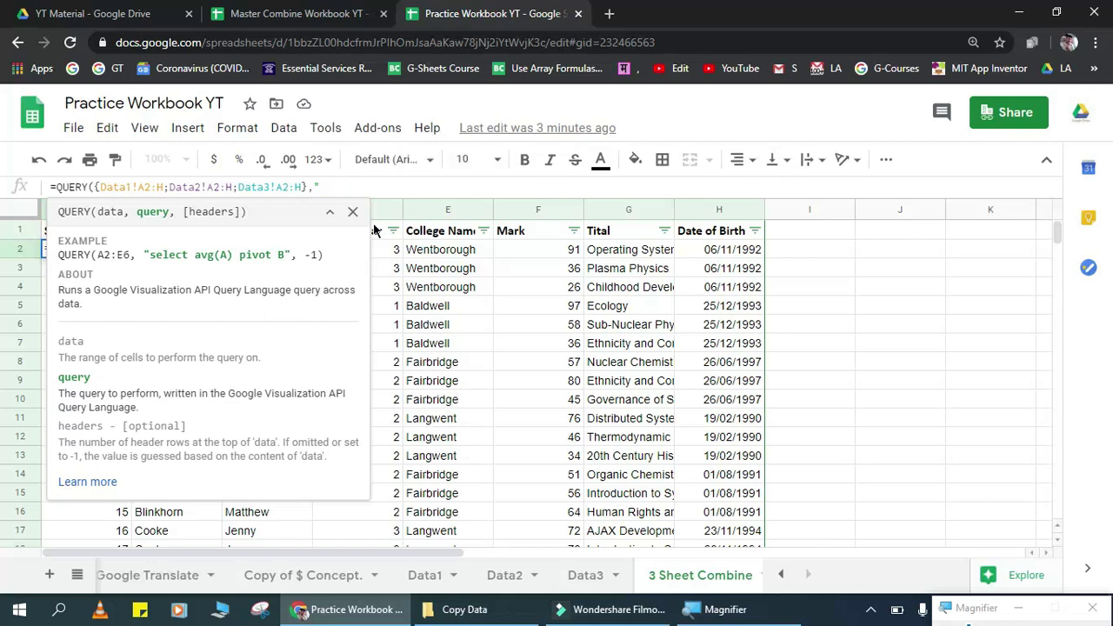
text(select )
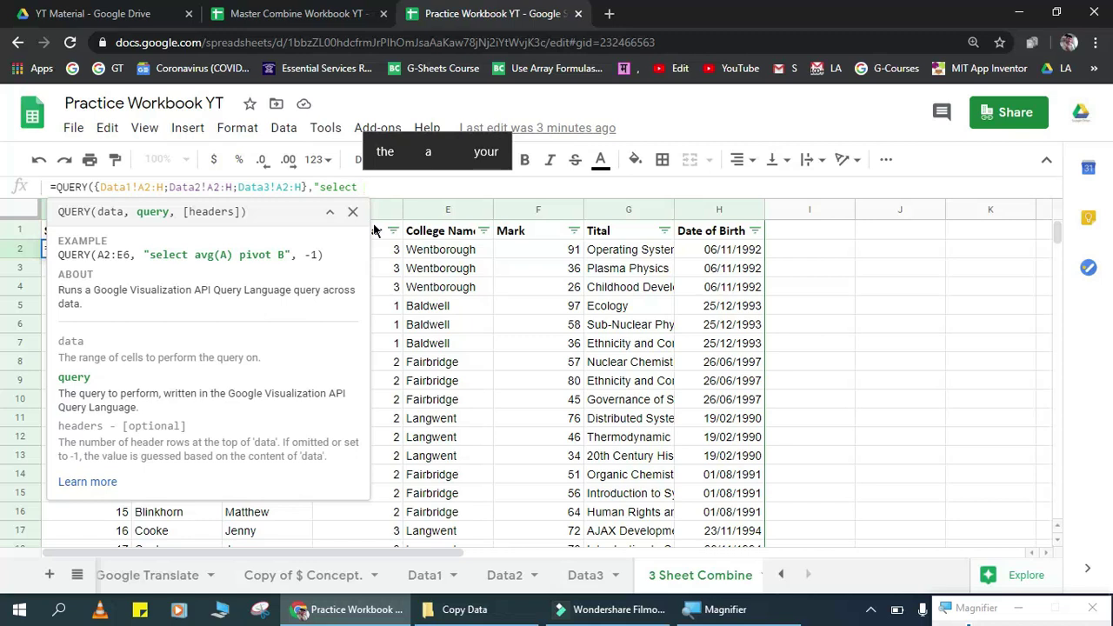
text(*)
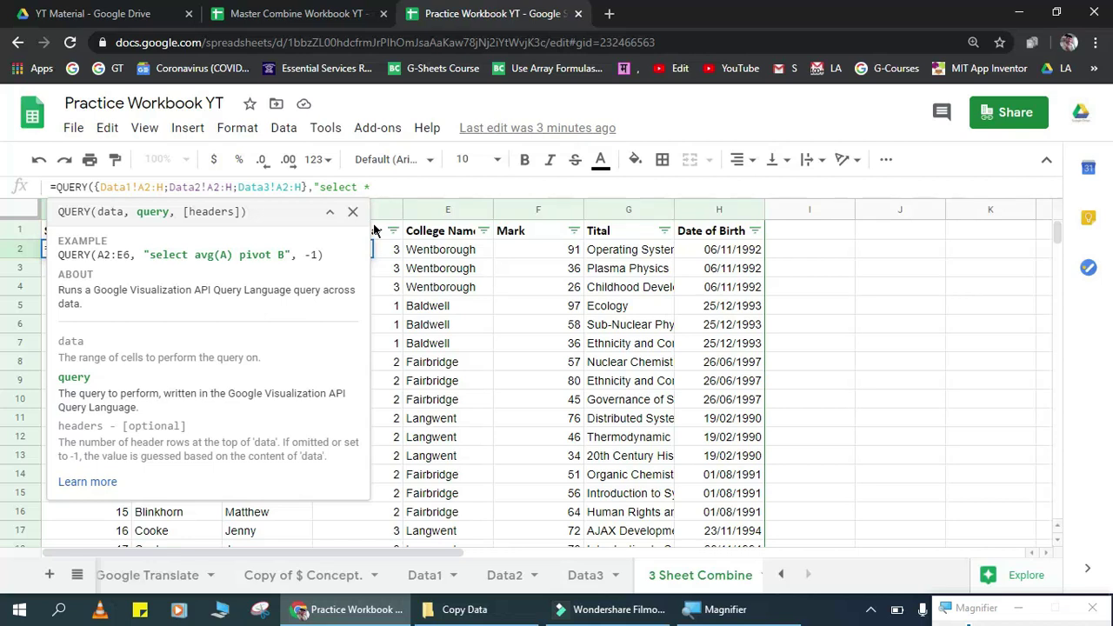
text(he)
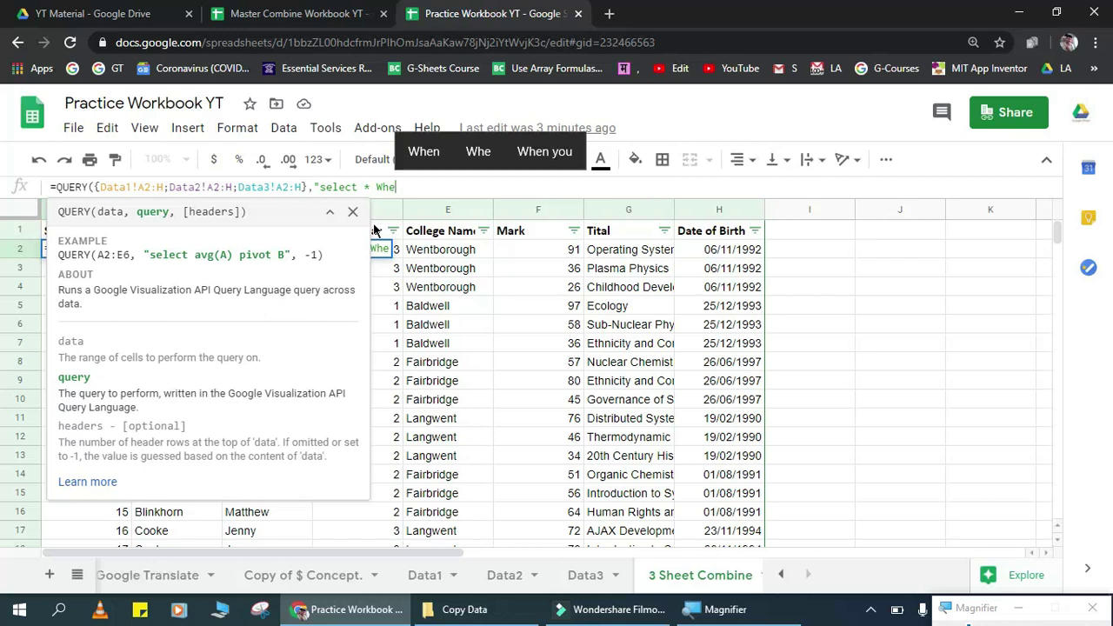
text(re)
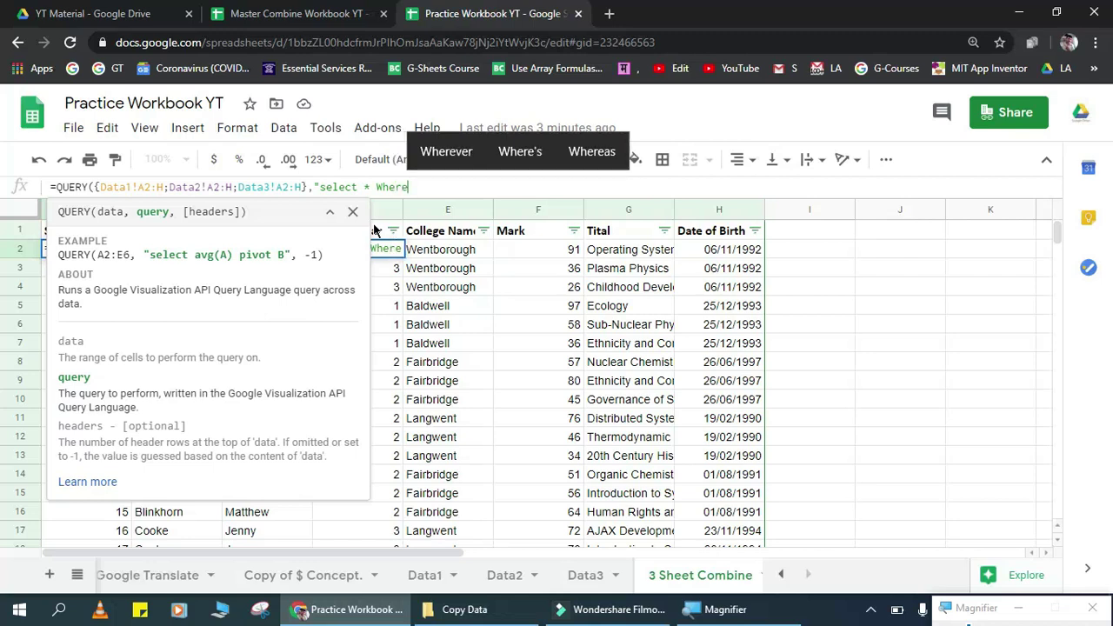
text( col)
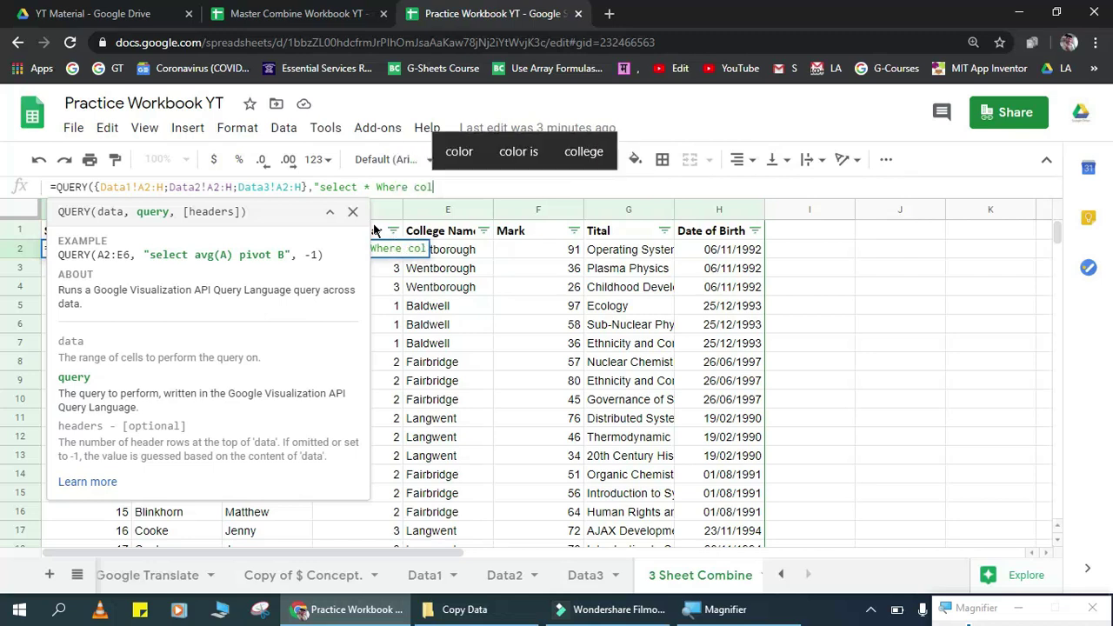
text(1 is n)
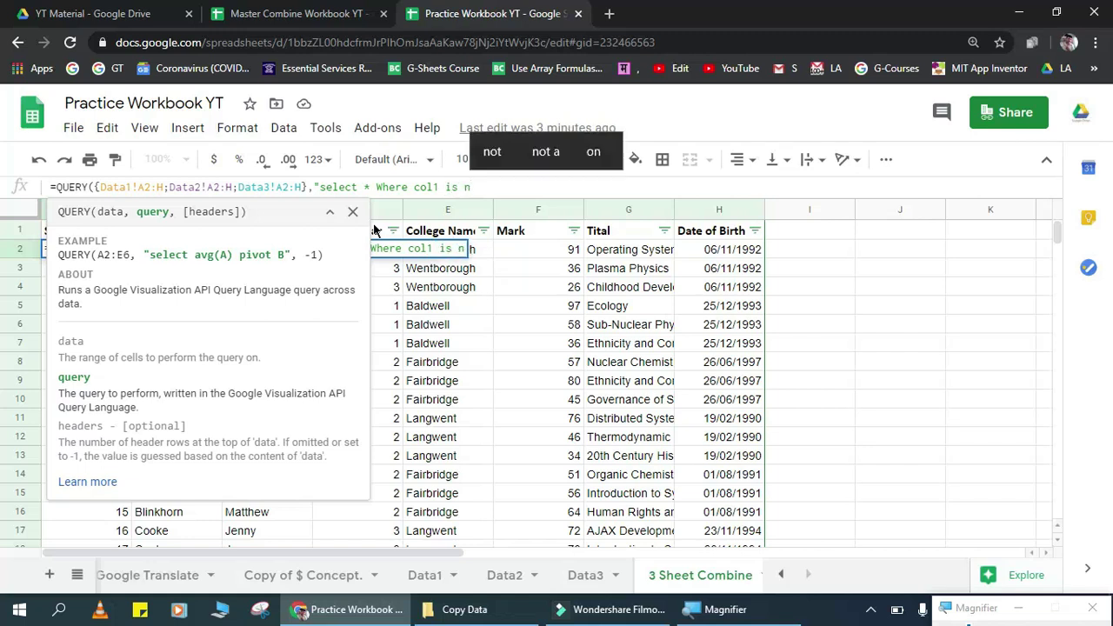
text(ot null")
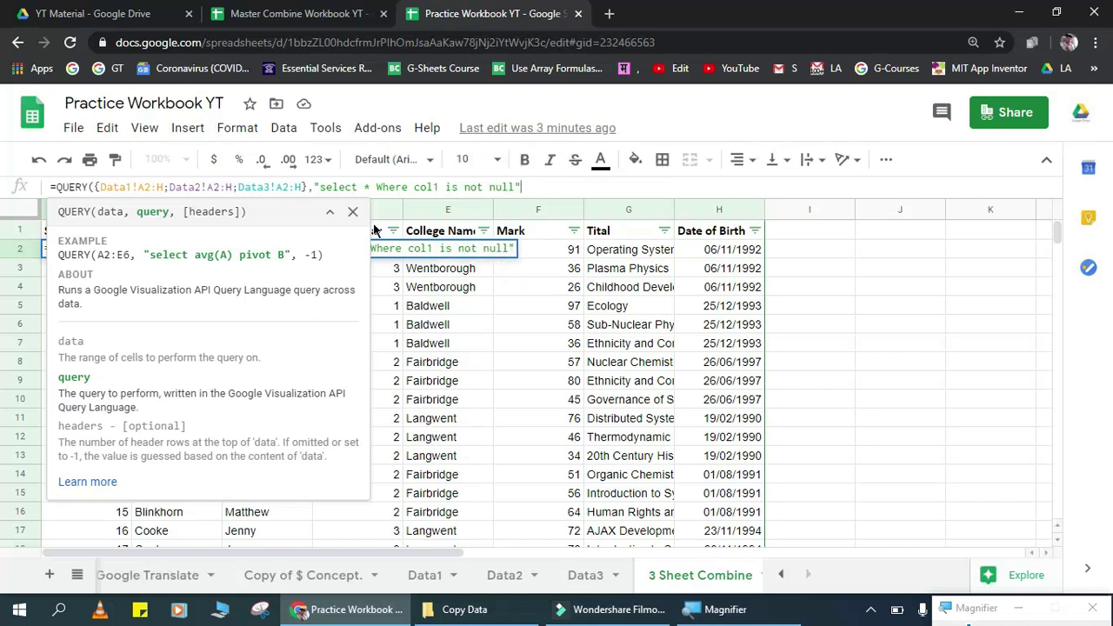
text())
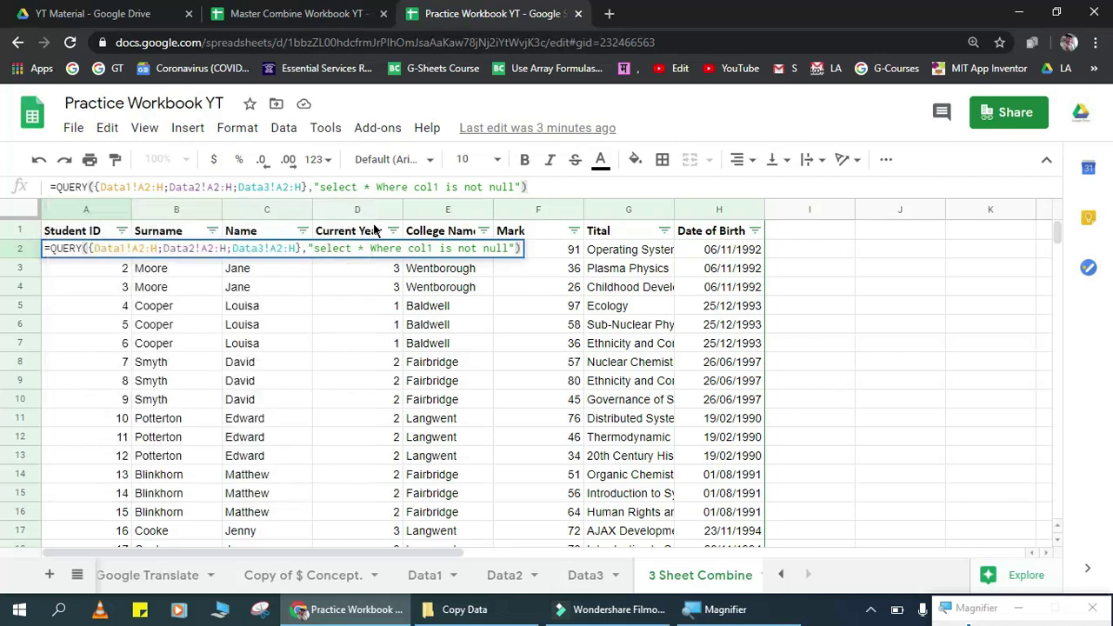
Step: Commit the QUERY, then change col1 to Col1 in A2's formula
key(Return)
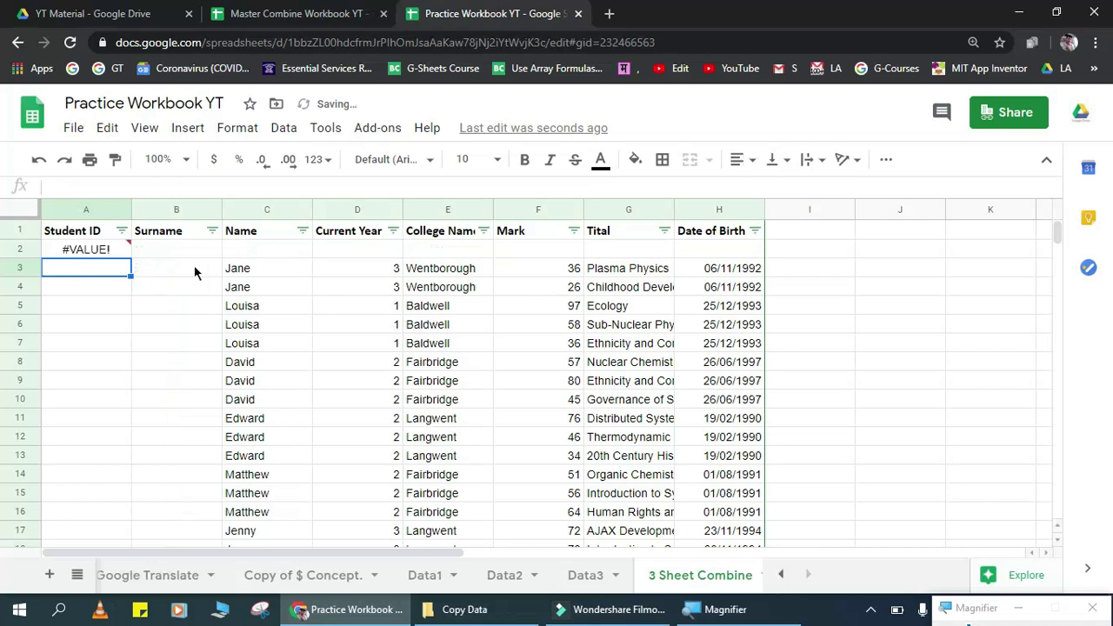
key(Up)
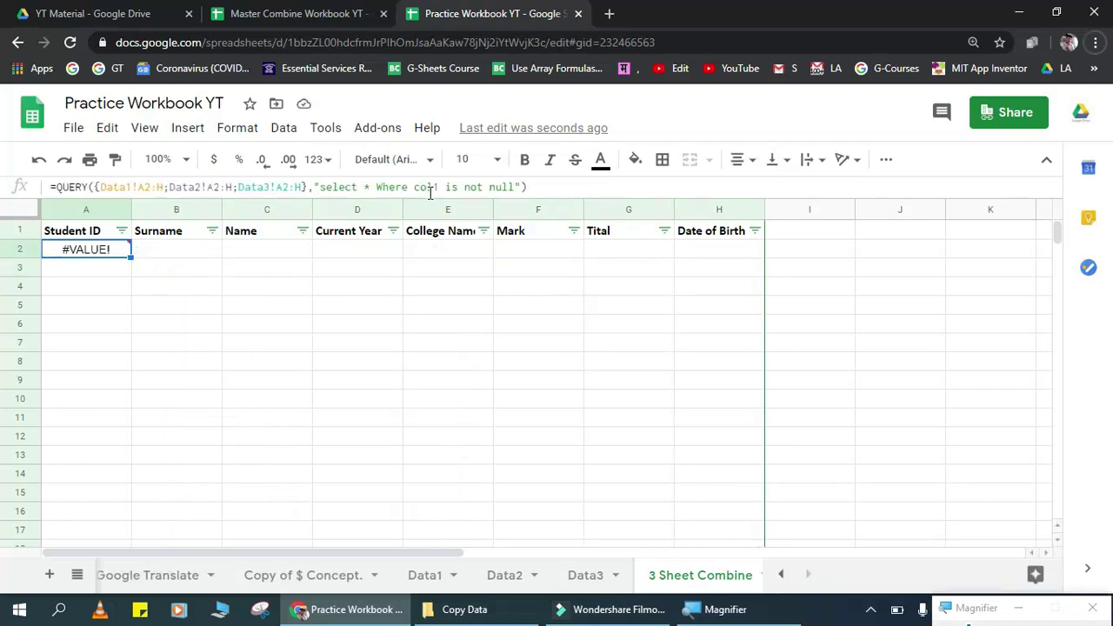
click(427, 187)
key(Left)
key(BackSpace)
text(C)
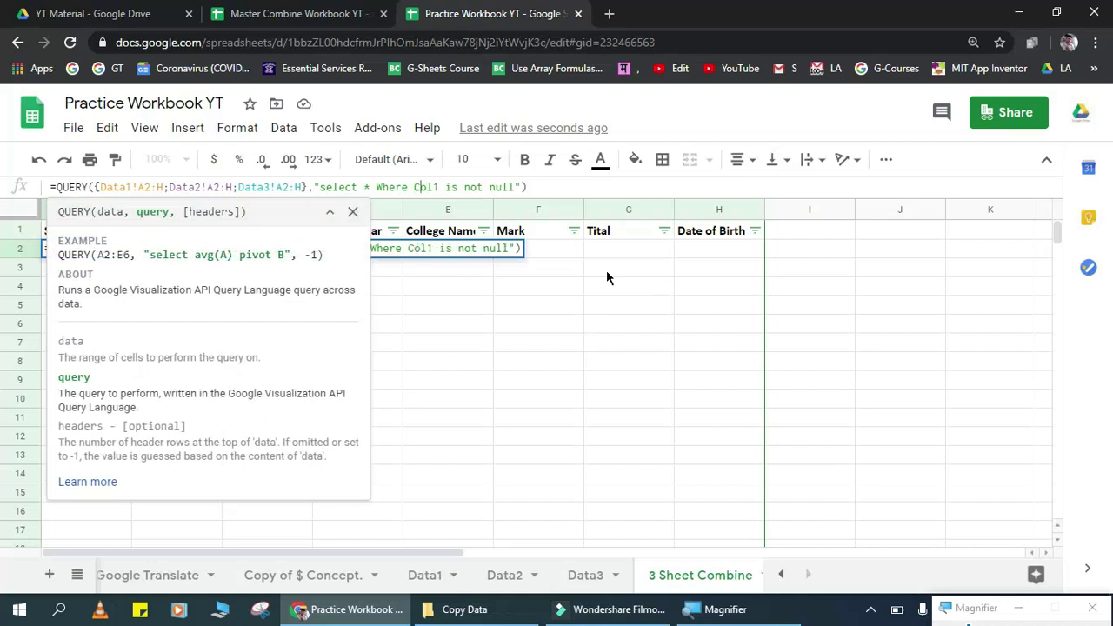
key(Return)
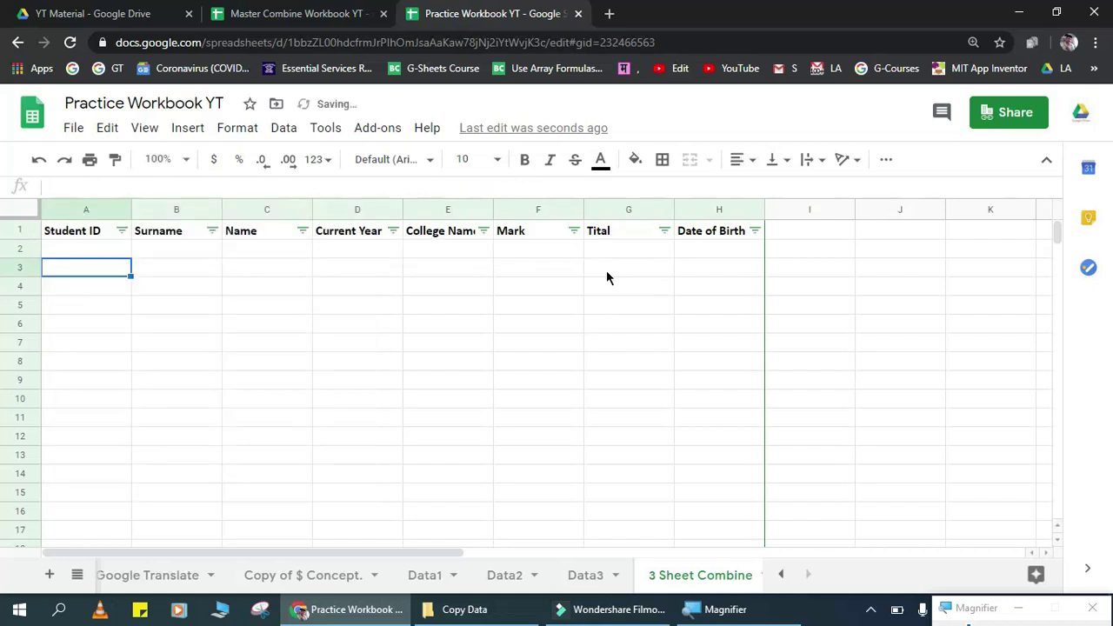
Step: Jump to the last combined row and select the stray test row 1503
key(Up)
key(Up)
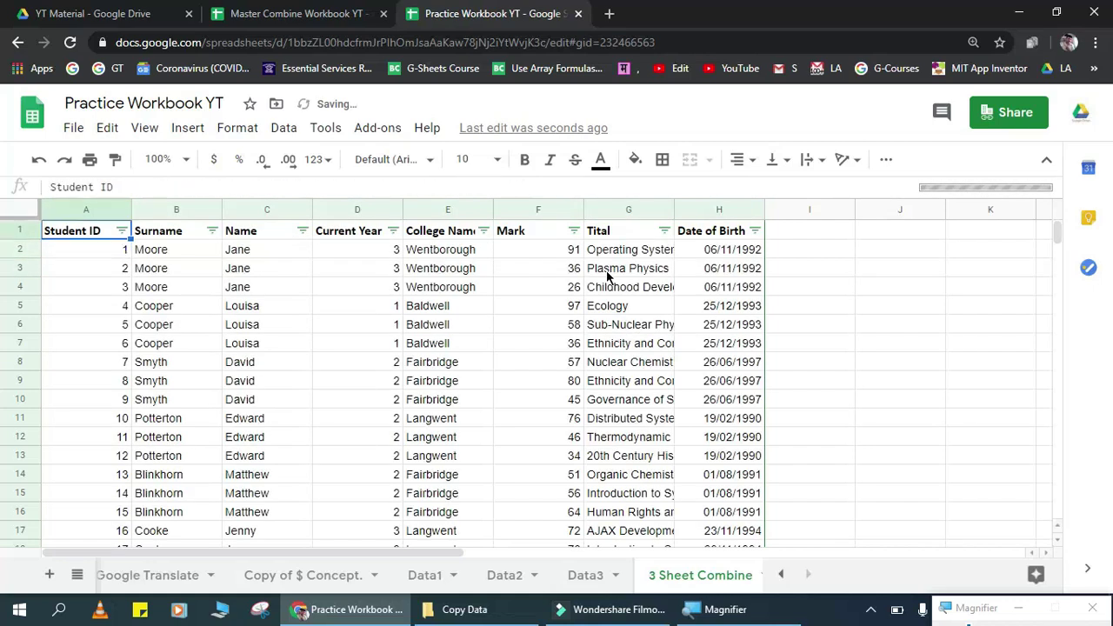
key(ctrl+Down)
scroll(608, 276, down, 1)
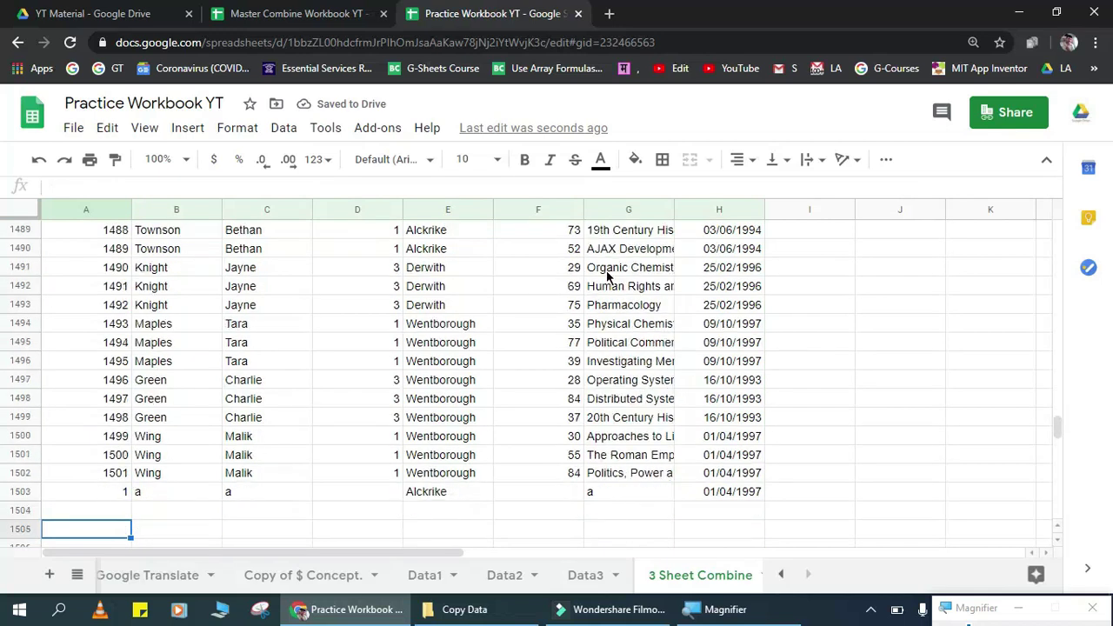
key(Down)
key(Up)
key(shift+space)
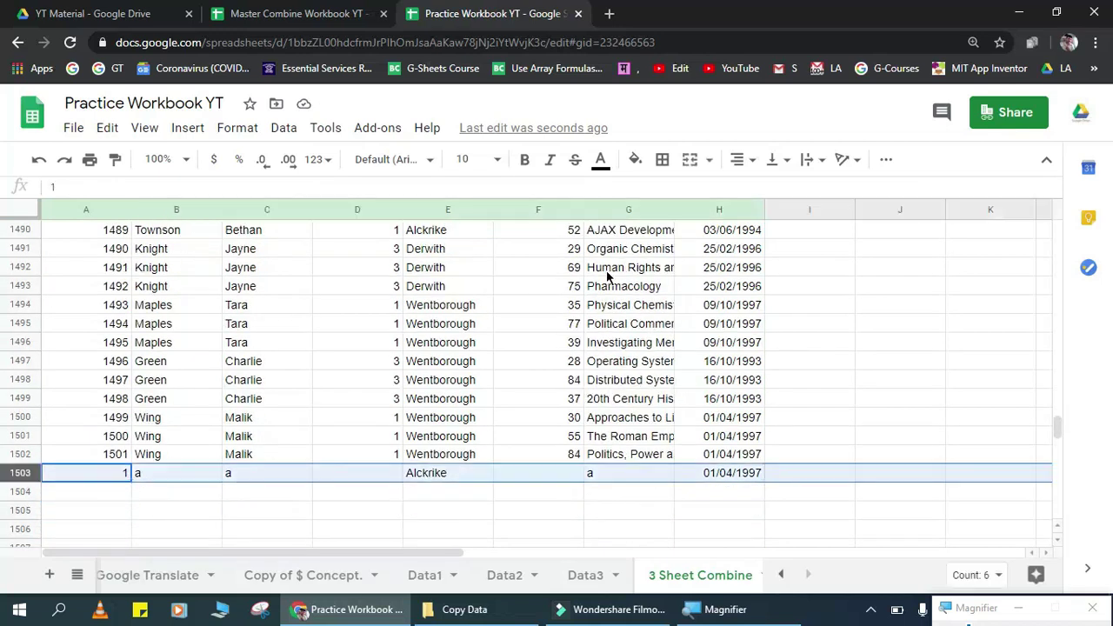
Step: Clear the test entry in Data3 cells A501:H501
click(574, 573)
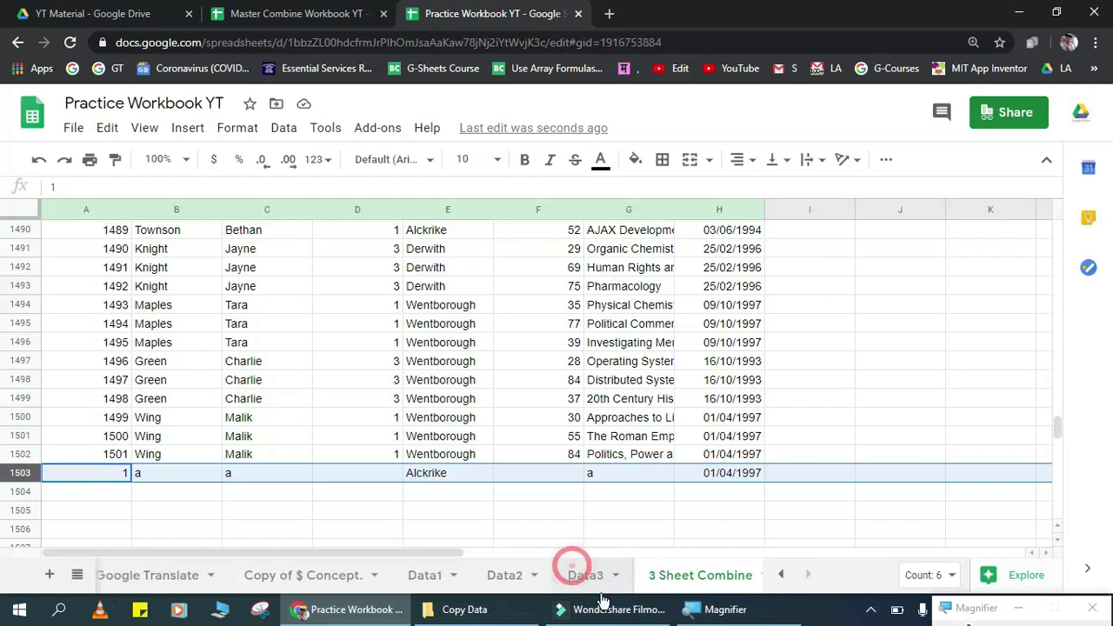
click(120, 513)
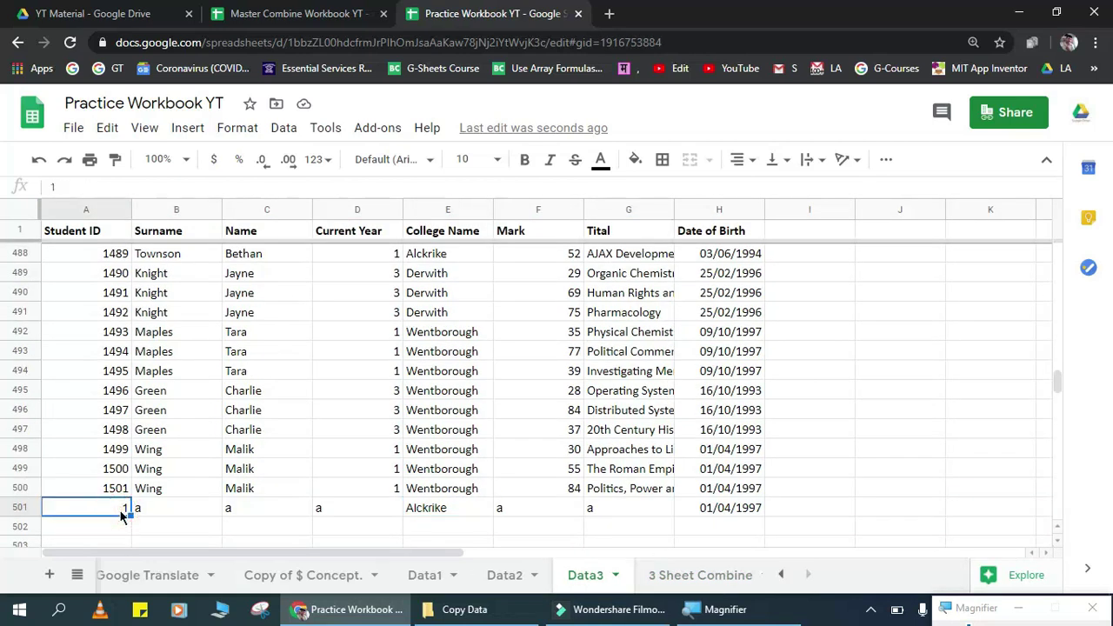
key(shift+space)
key(ctrl+shift+Left)
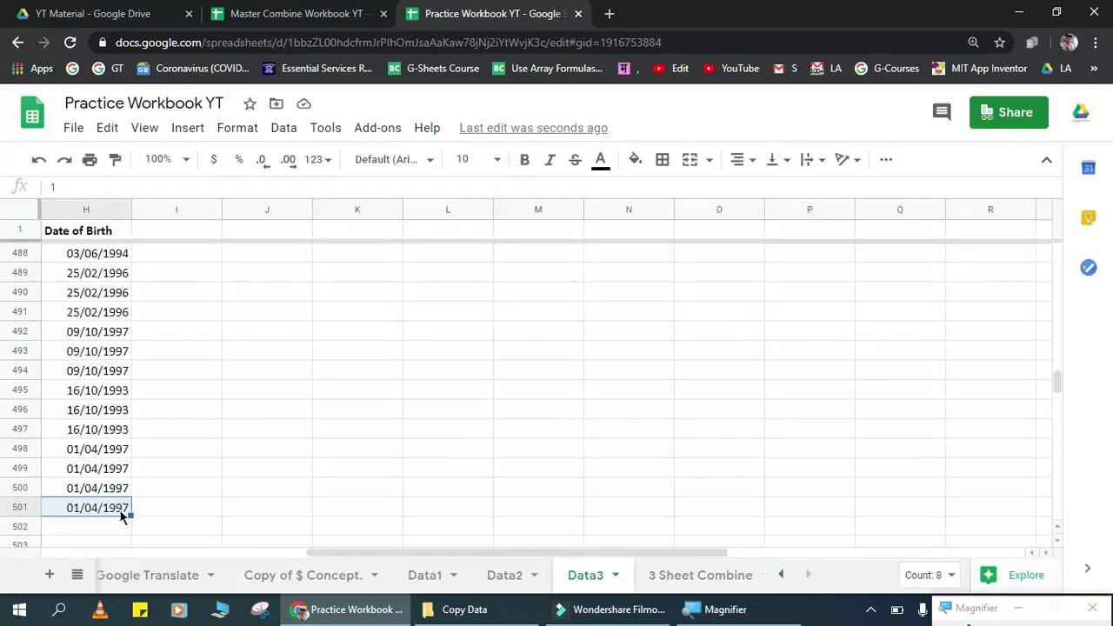
key(Delete)
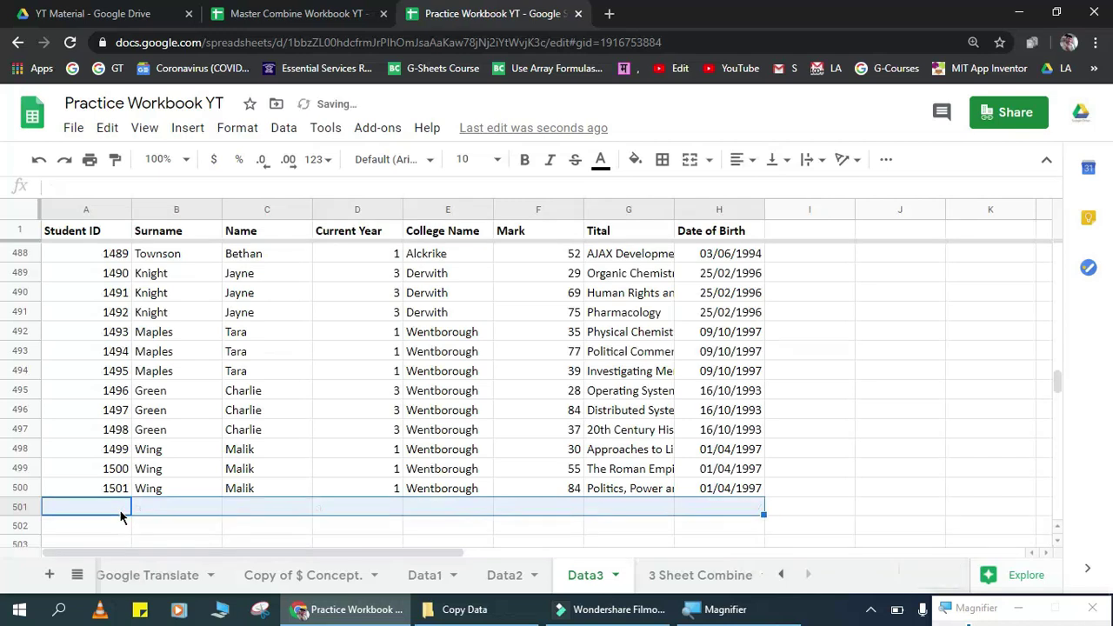
Step: Confirm the 3 Sheet Combine list now ends at row 1502 with Student ID 1501
click(654, 570)
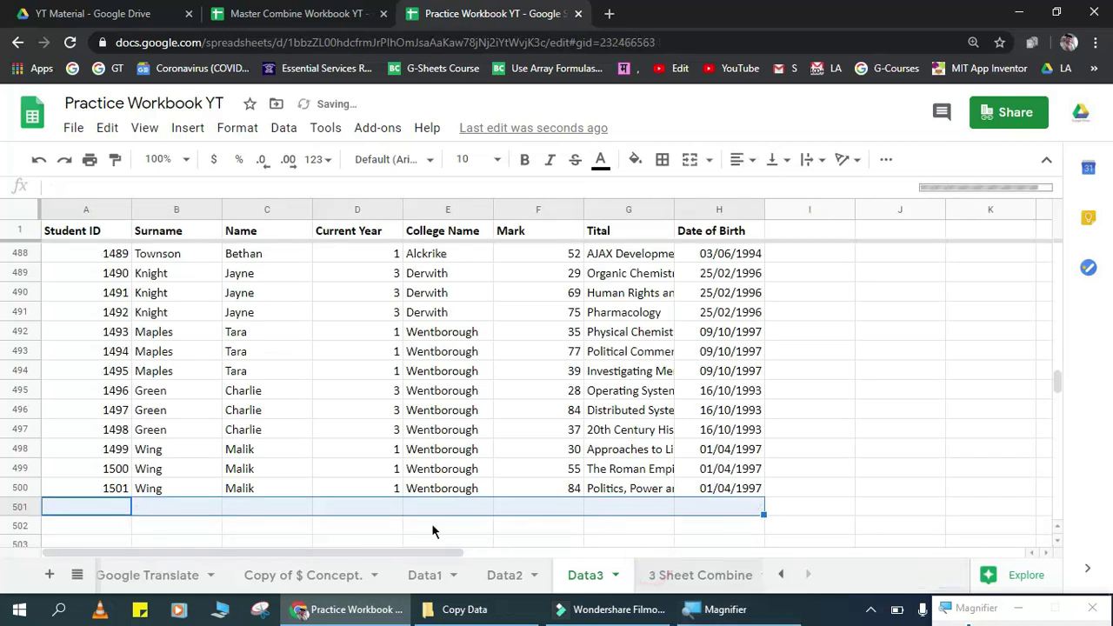
click(144, 385)
key(ctrl+Down)
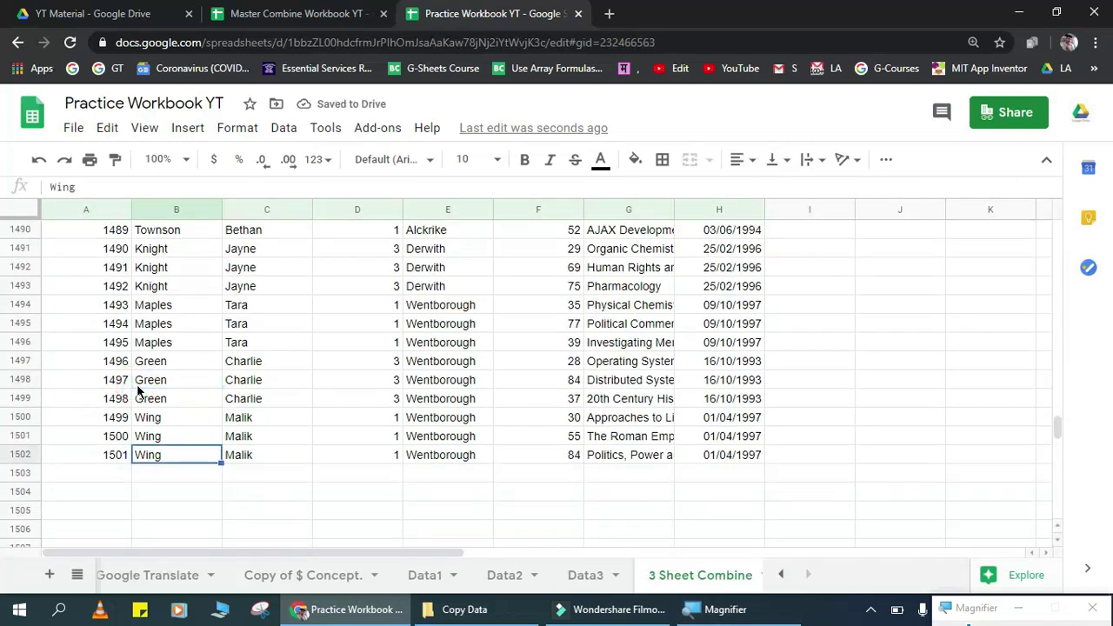
key(Left)
key(ctrl+Up)
key(Down)
key(Up)
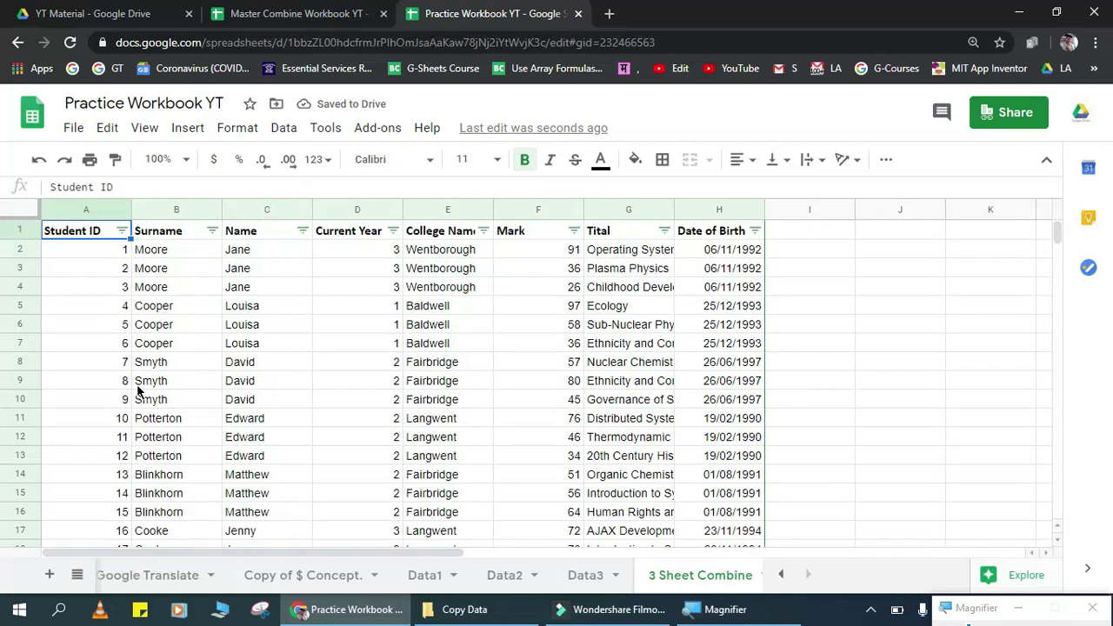
key(ctrl+Down)
key(ctrl+Up)
key(Down)
key(Up)
key(ctrl+Down)
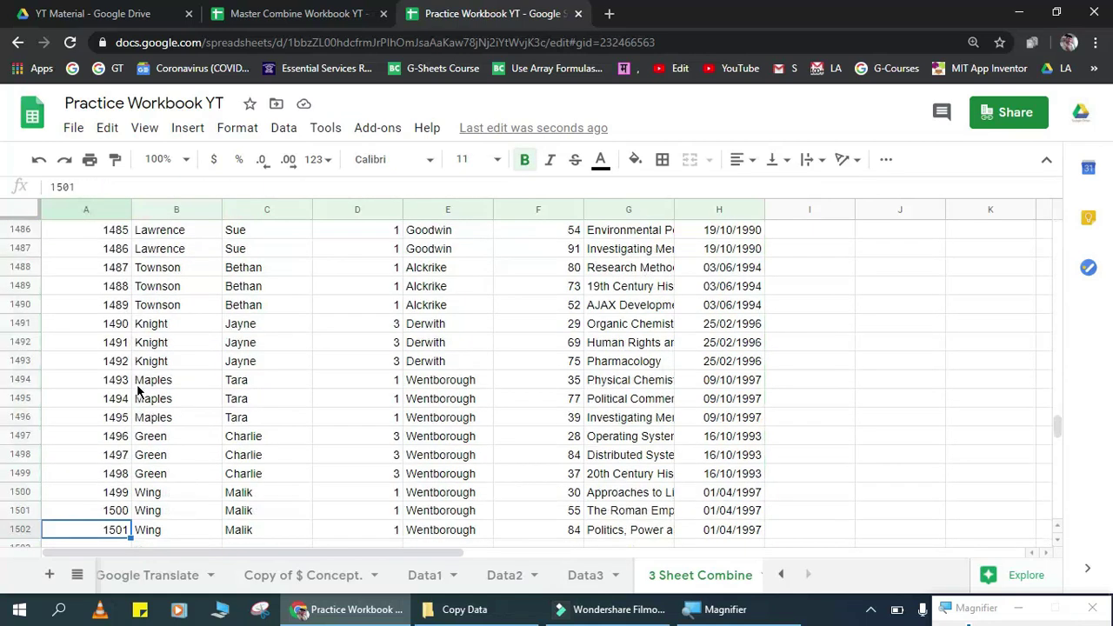
key(ctrl+Up)
key(Down)
key(Up)
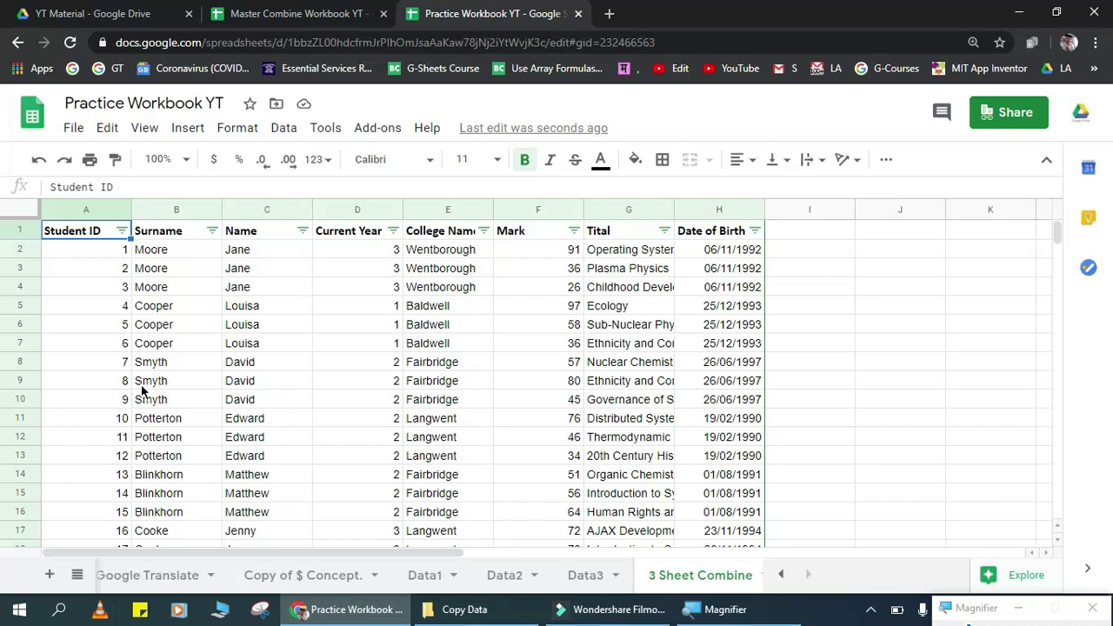
Step: Return to the Student ID header, then move to A1 of Master Combine Workbook YT
click(603, 511)
key(ctrl+Home)
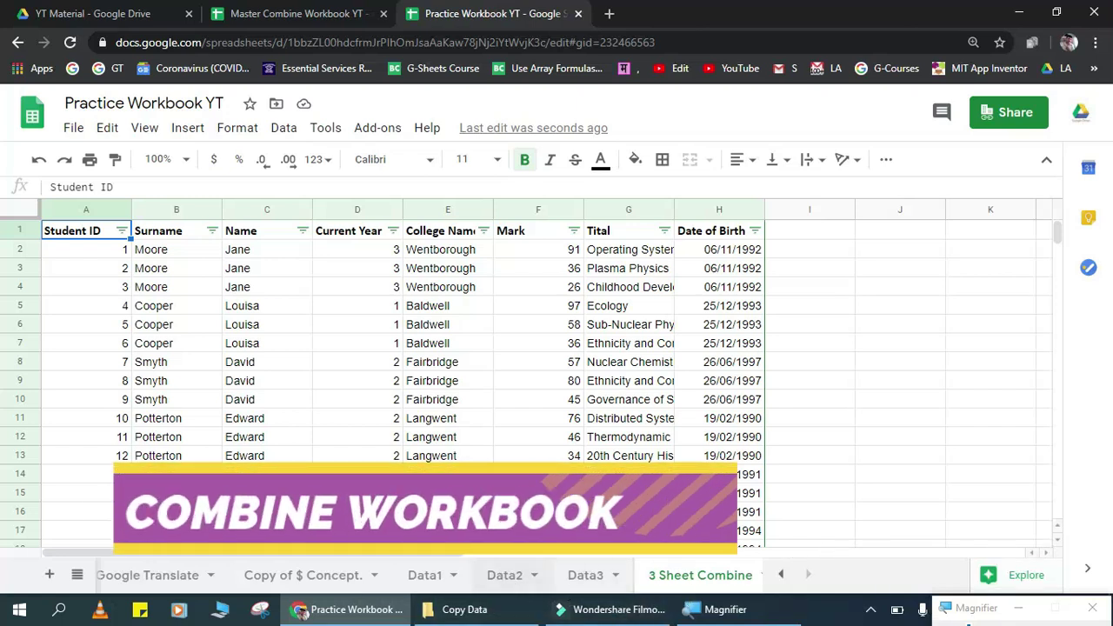
key(ctrl+shift+Tab)
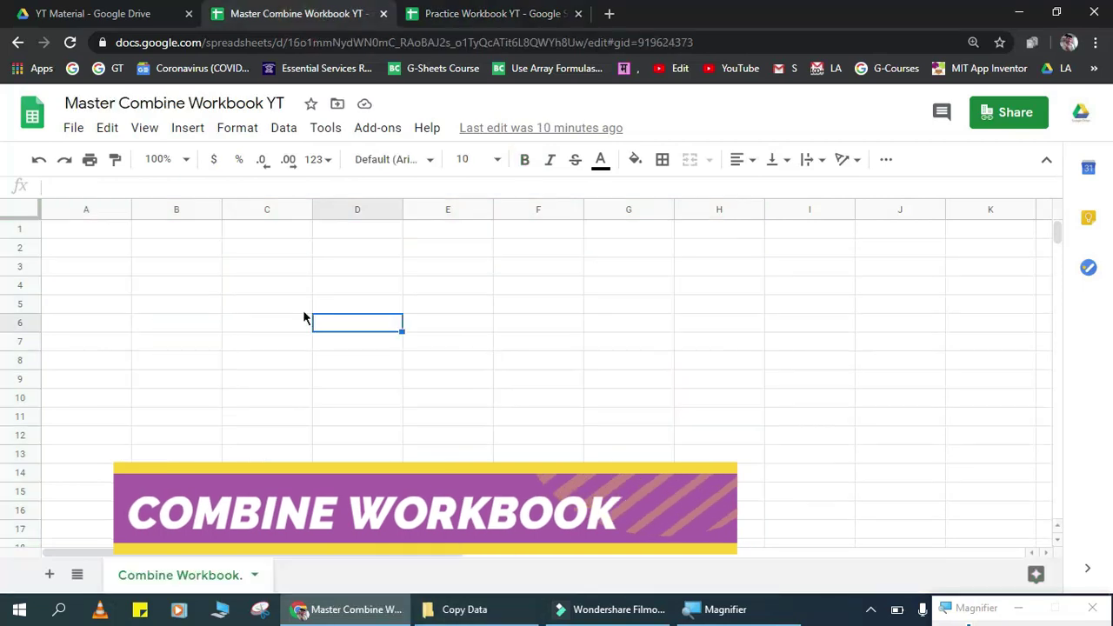
key(Left)
key(Left)
key(Up)
key(Up)
key(Up)
key(Up)
key(Up)
key(Left)
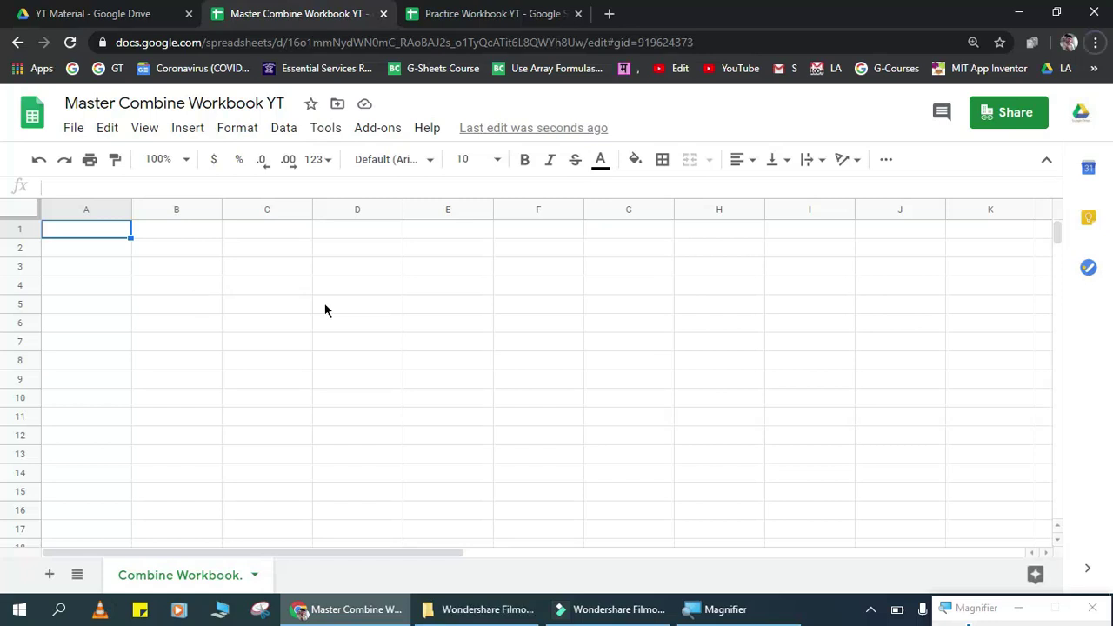
Step: Type =impo in A1 and accept IMPORTRANGE from the suggestions
click(123, 237)
text(=)
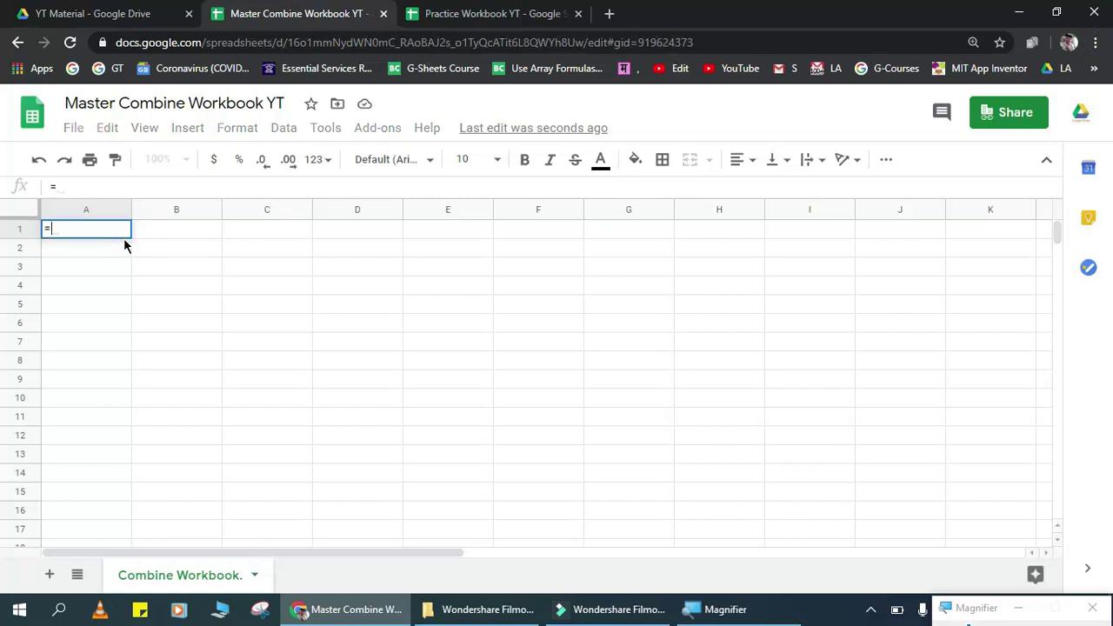
text(impo)
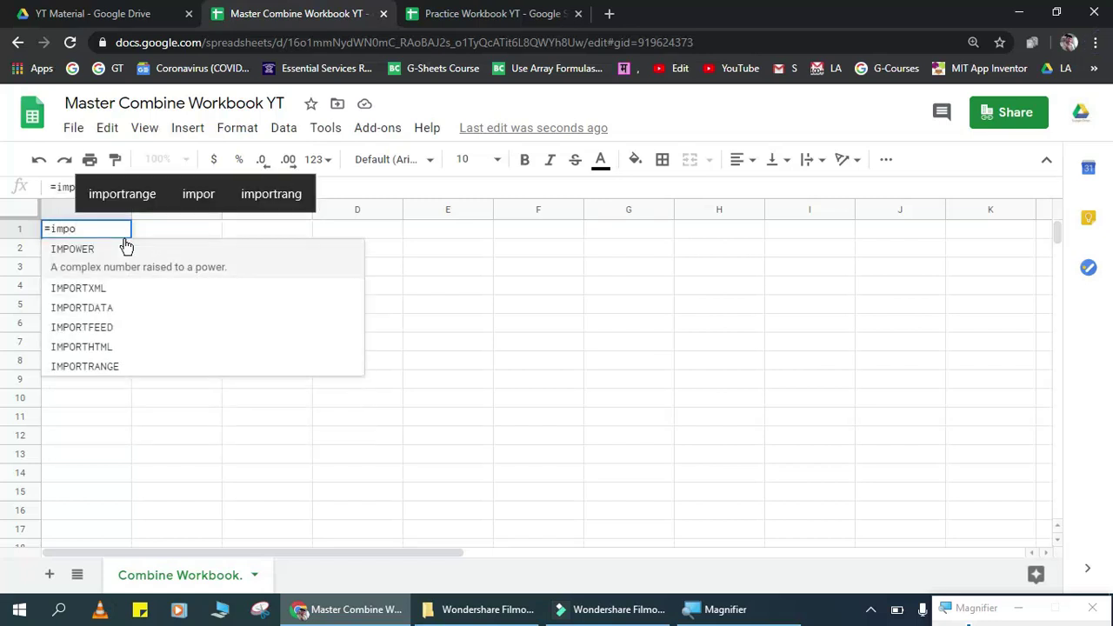
key(Down)
key(Down)
key(Down)
key(Down)
key(Down)
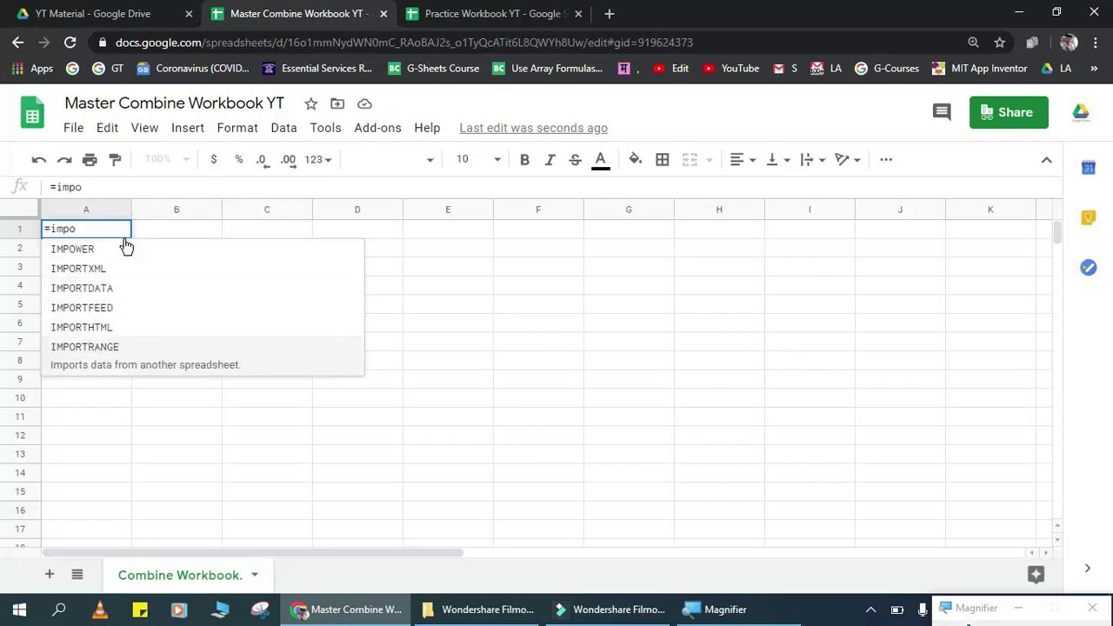
key(Tab)
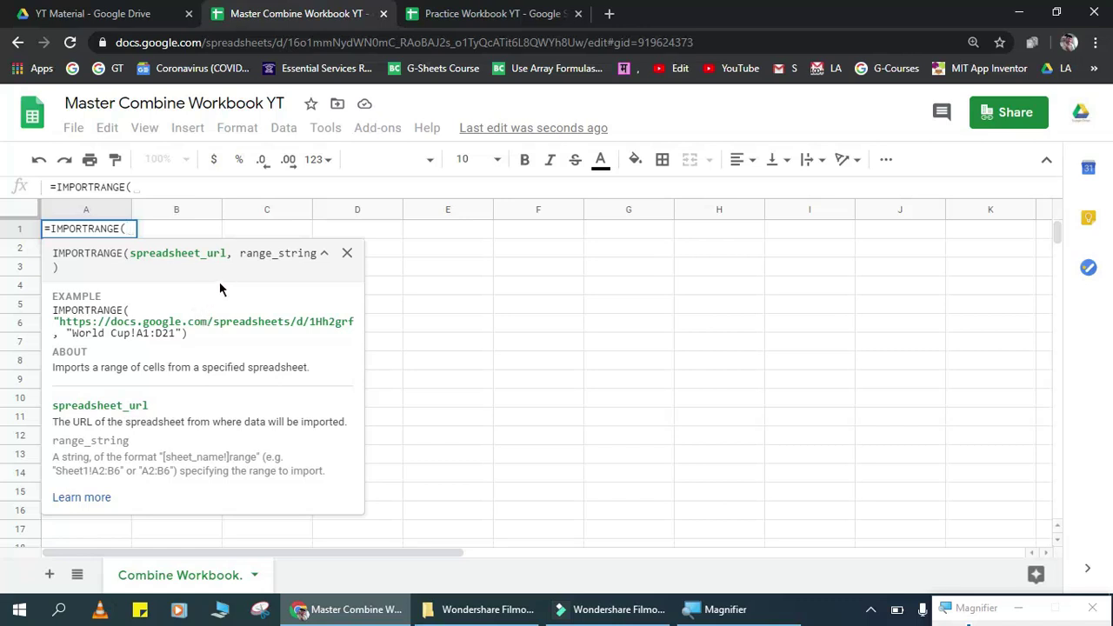
Step: Paste the Practice Workbook YT's web address as the IMPORTRANGE's first argument
click(467, 8)
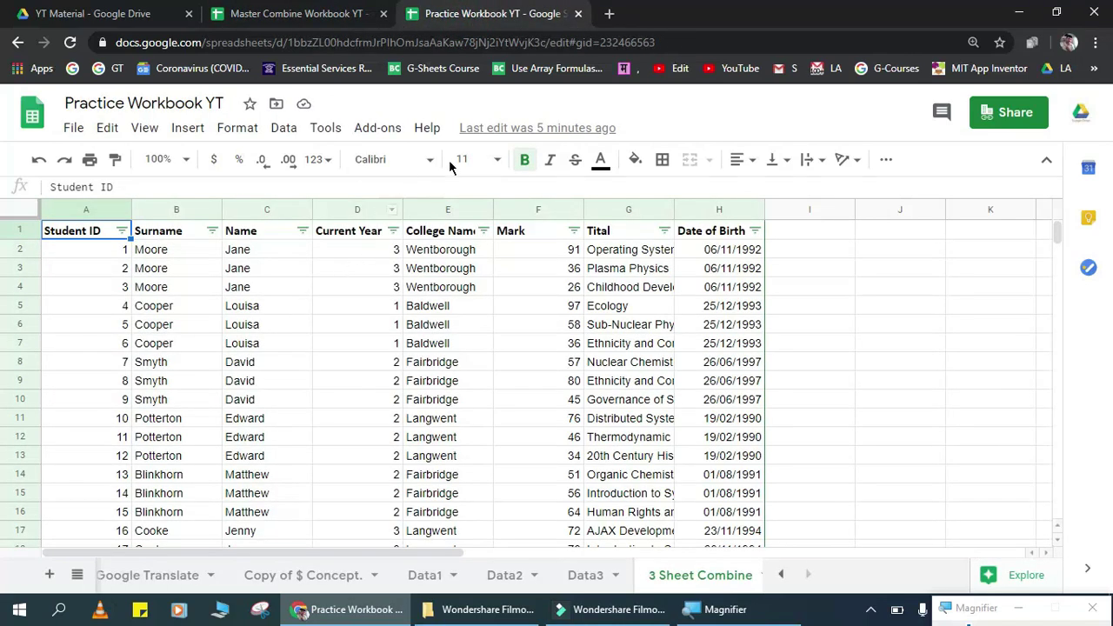
click(694, 33)
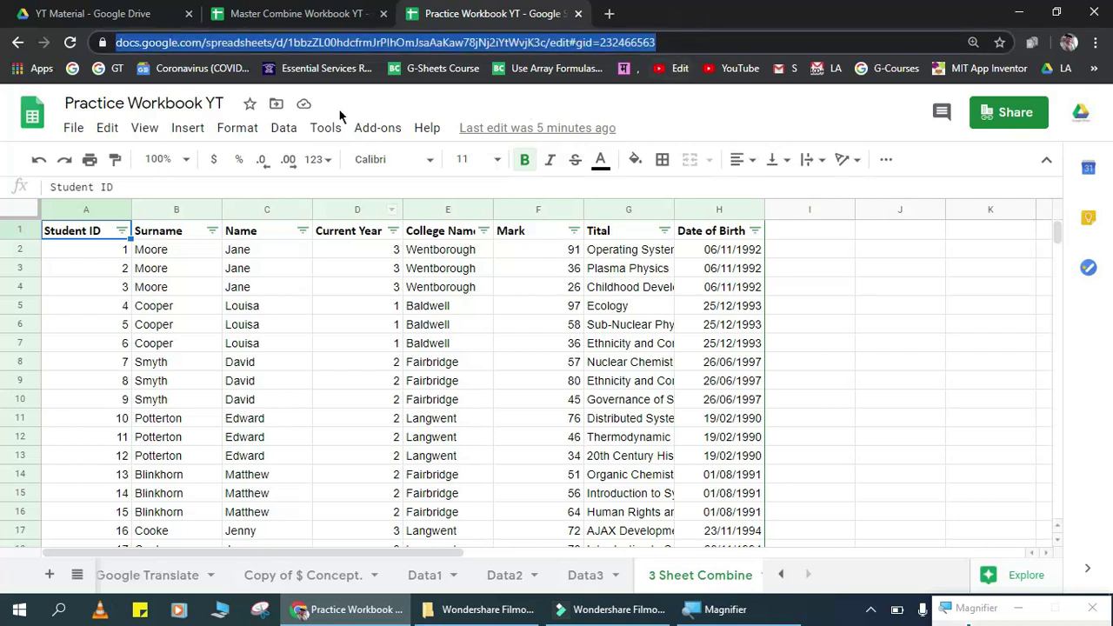
click(304, 10)
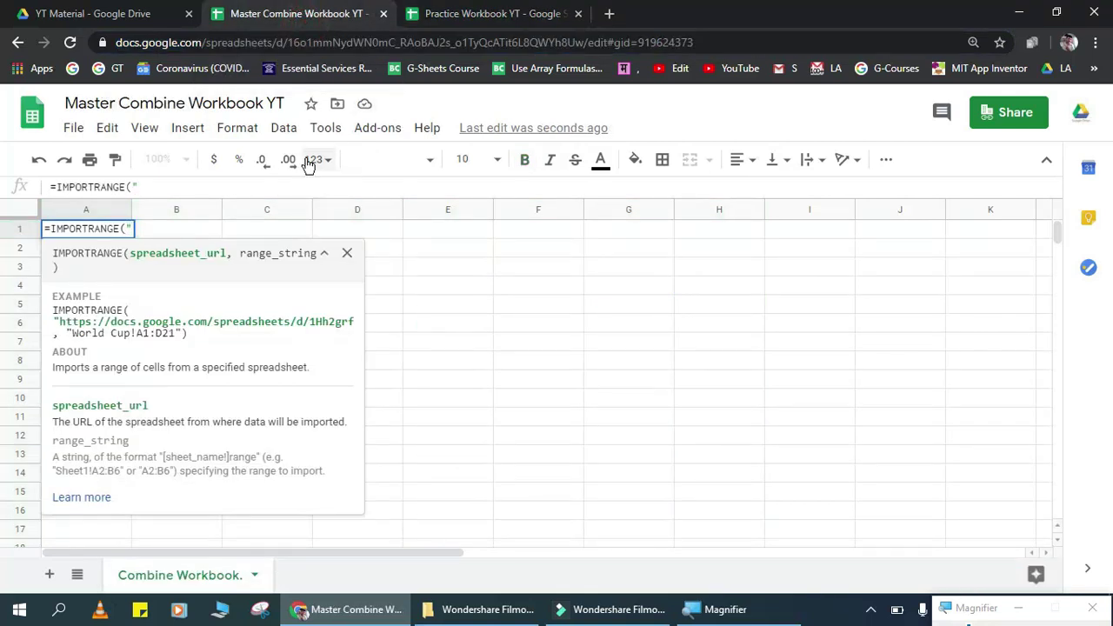
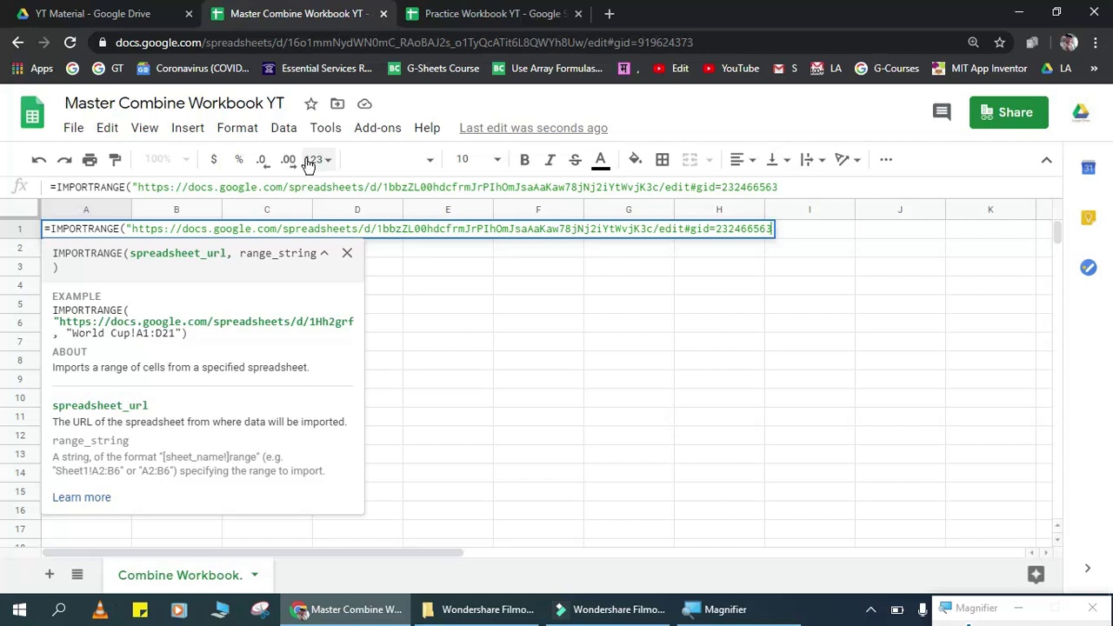
text(",)
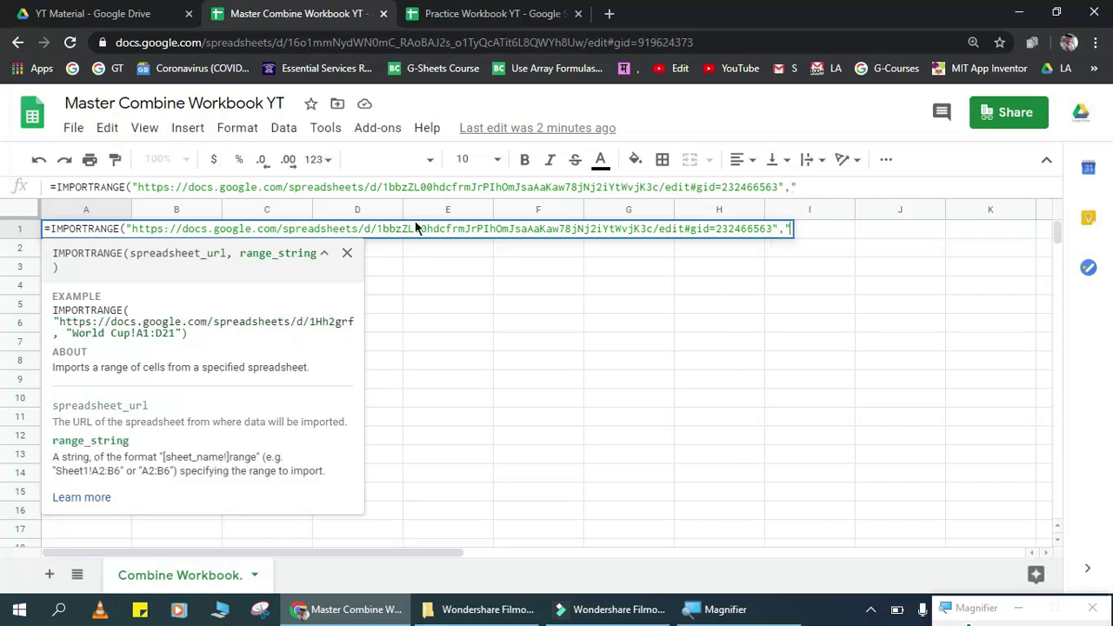
Step: Add the range "Data1!a2:H" after confirming the Data1 sheet name and that data starts in row 2
click(513, 11)
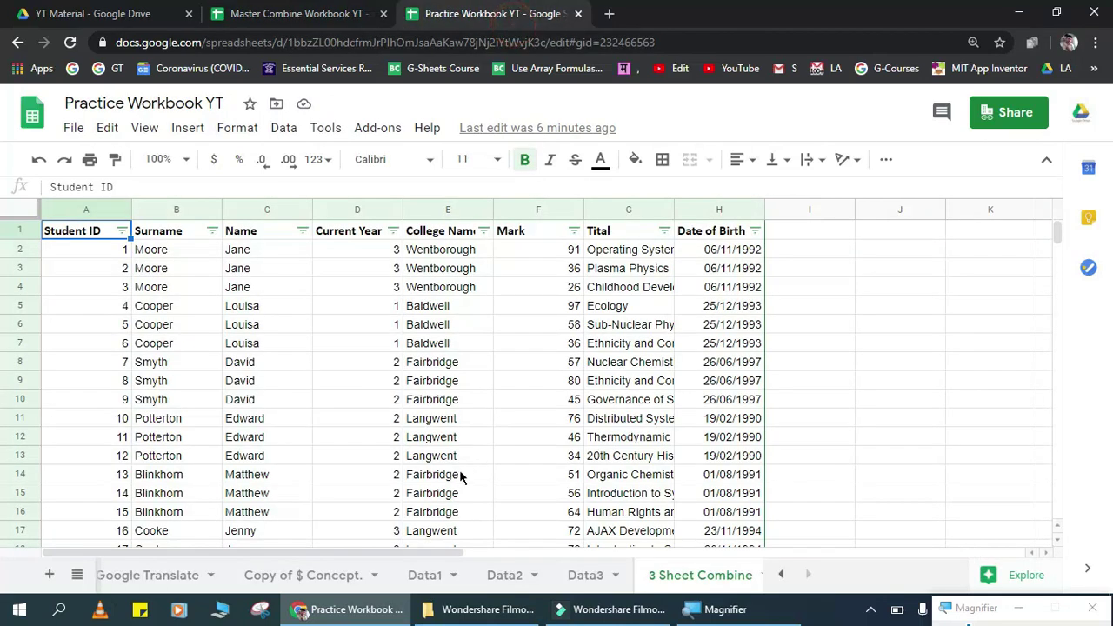
double_click(427, 576)
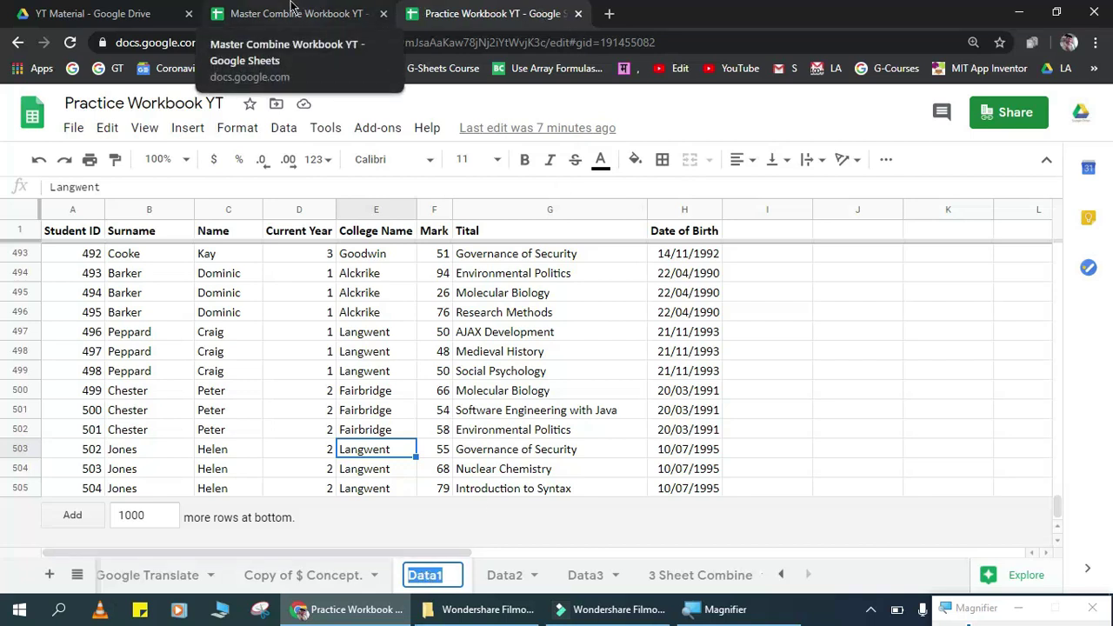
click(293, 11)
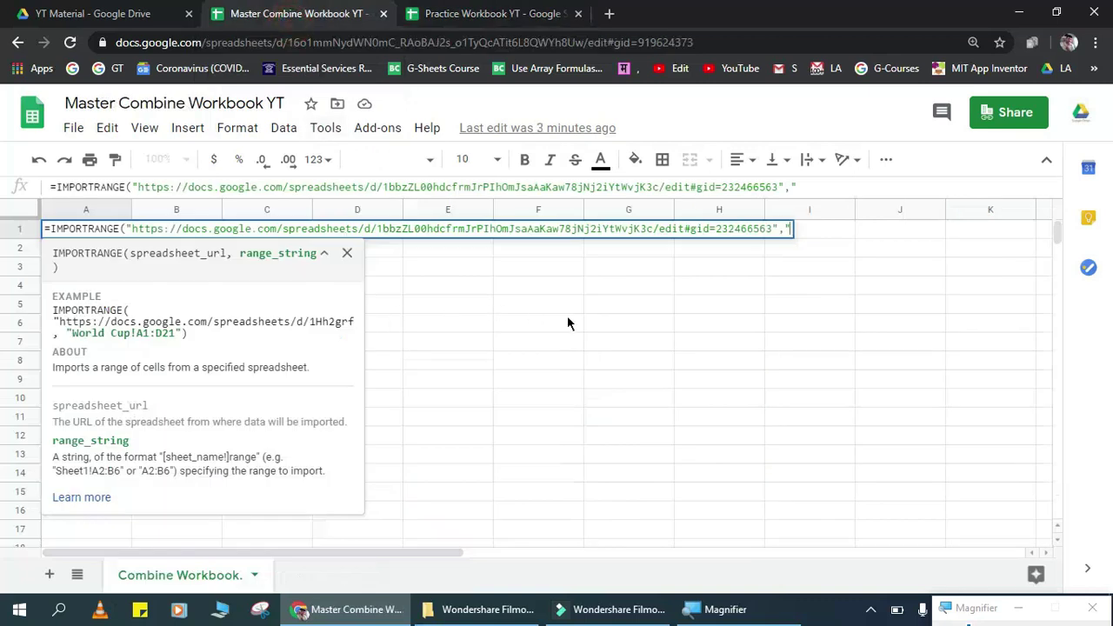
text(Data1)
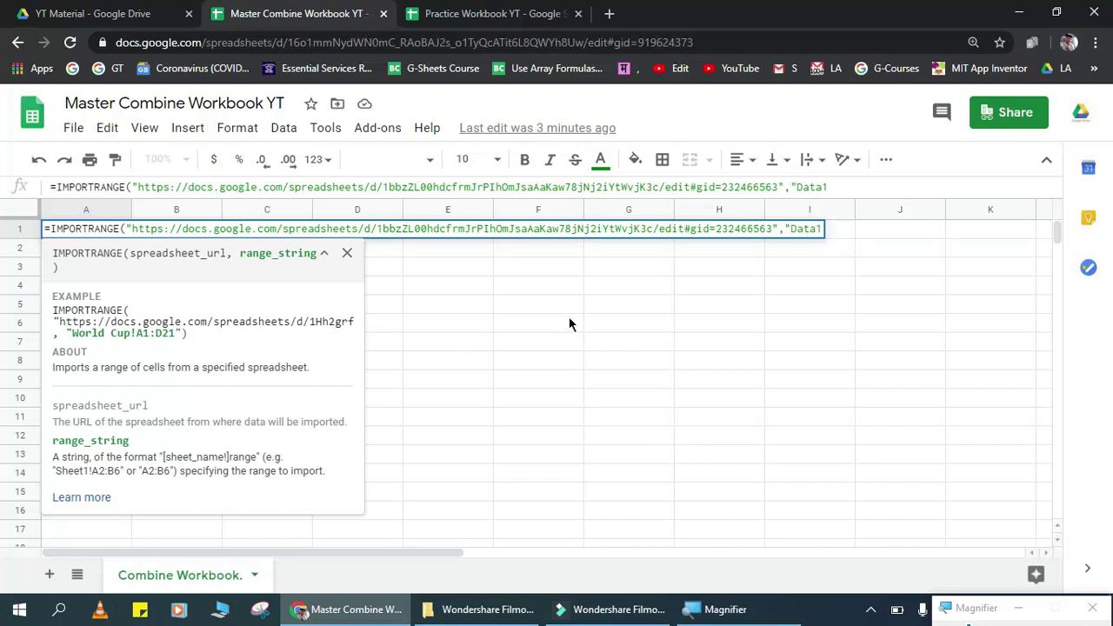
text(!)
click(490, 14)
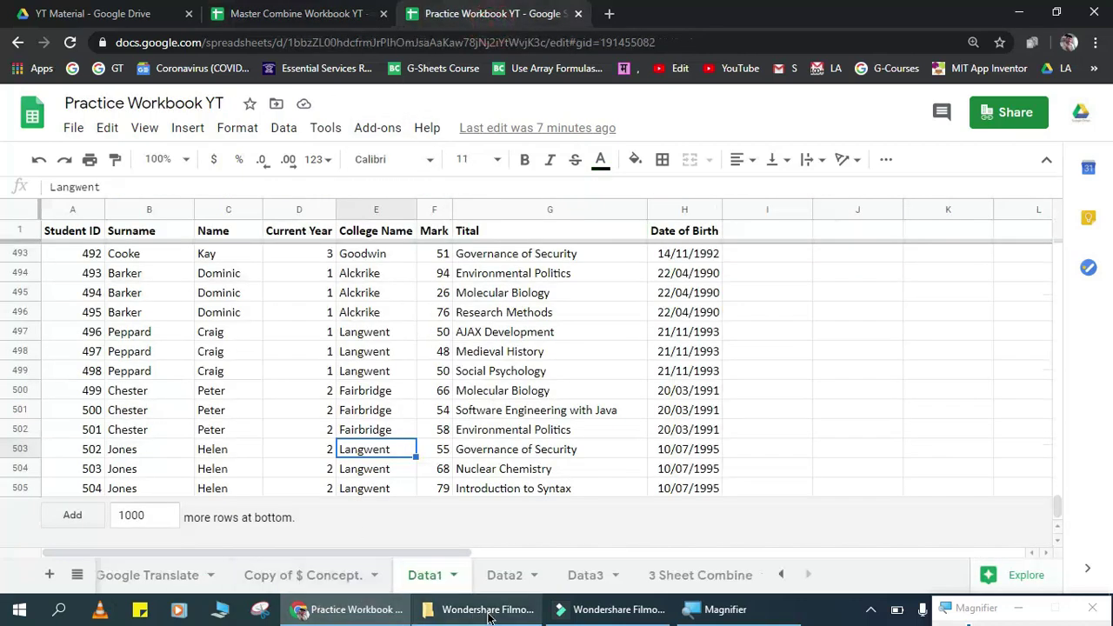
click(66, 233)
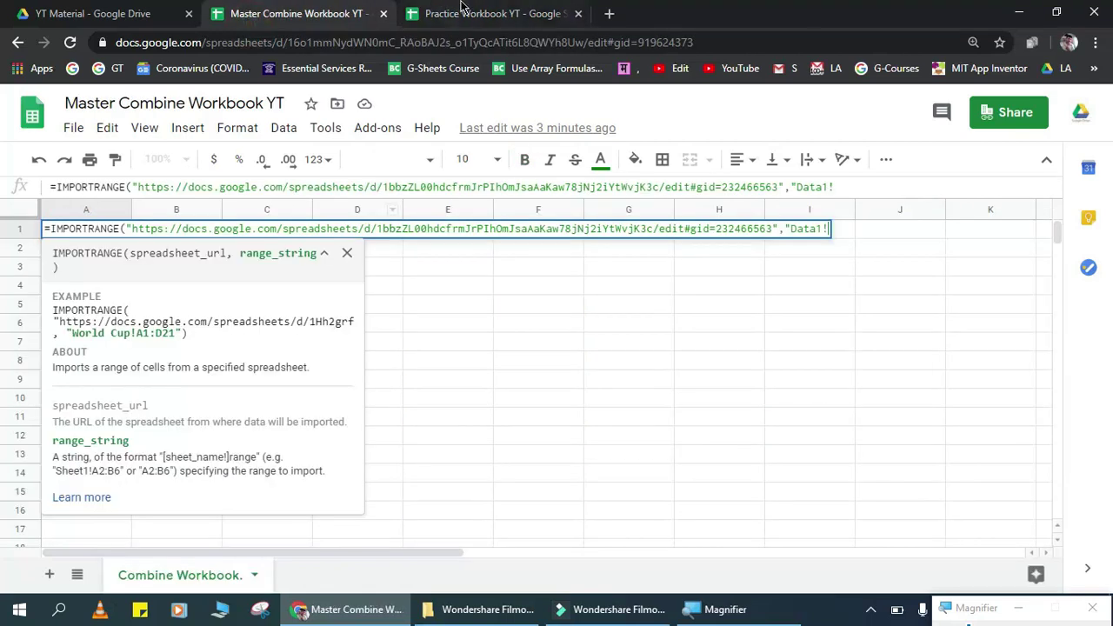
click(466, 18)
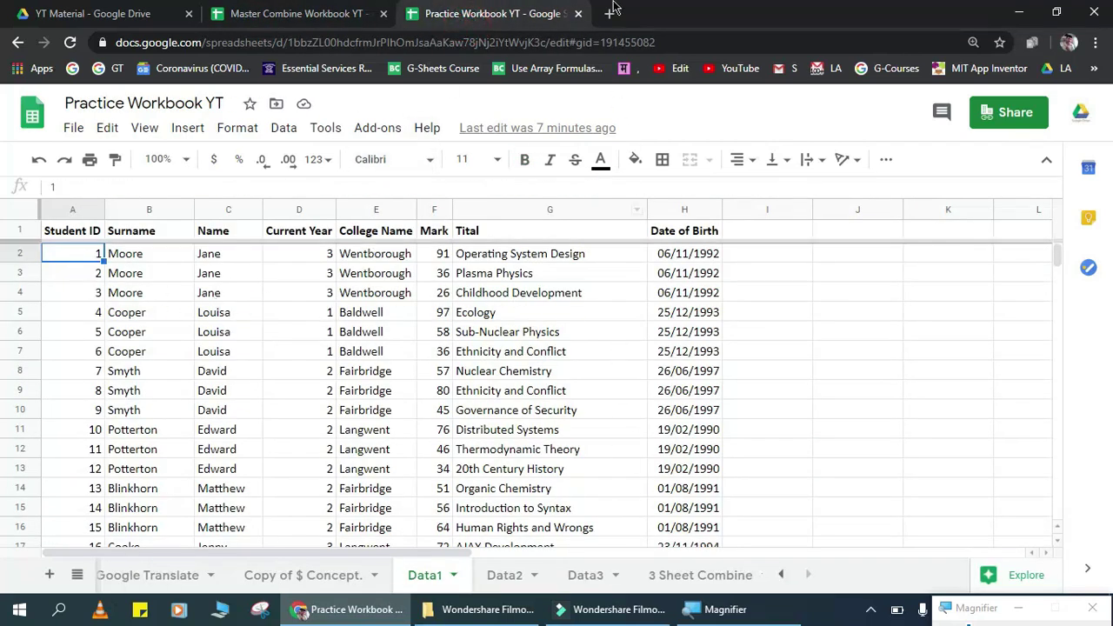
click(296, 13)
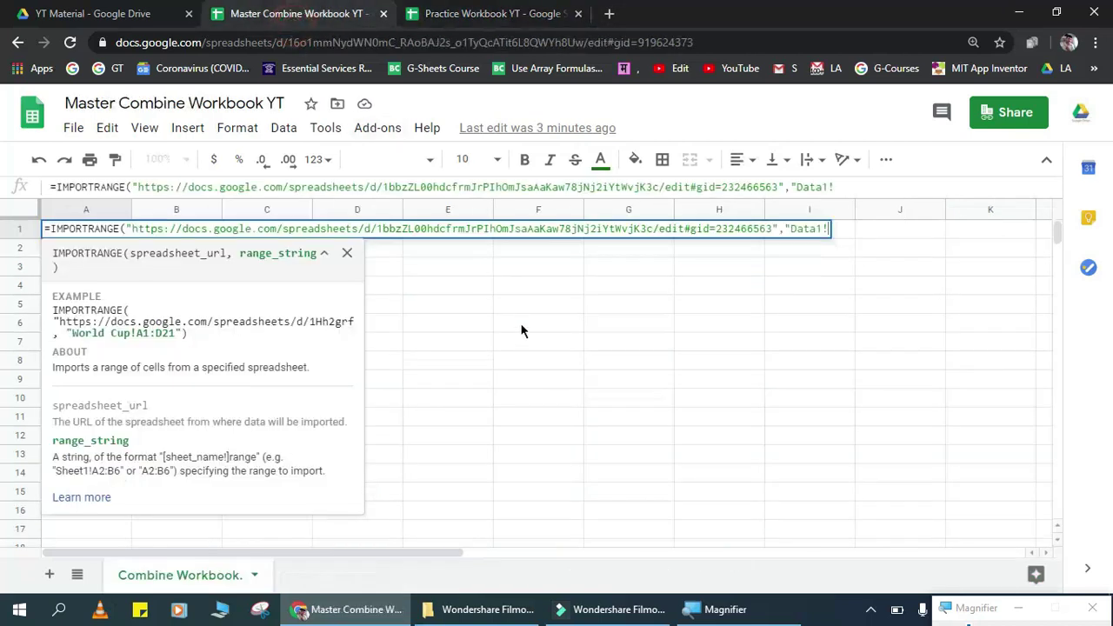
text(a2;)
key(BackSpace)
text(:H)
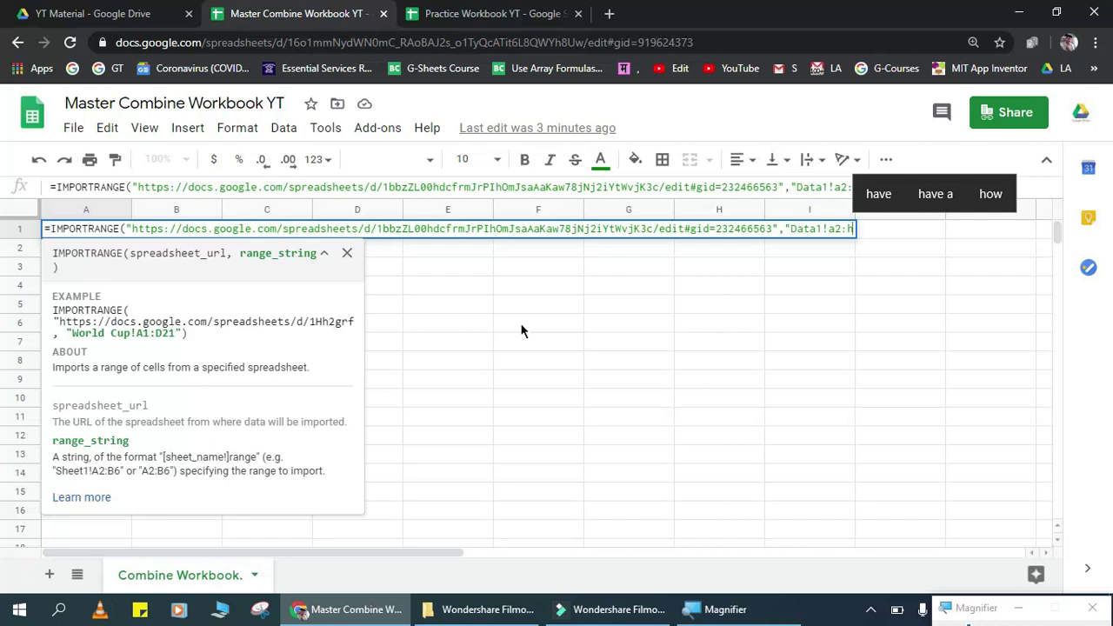
text("))
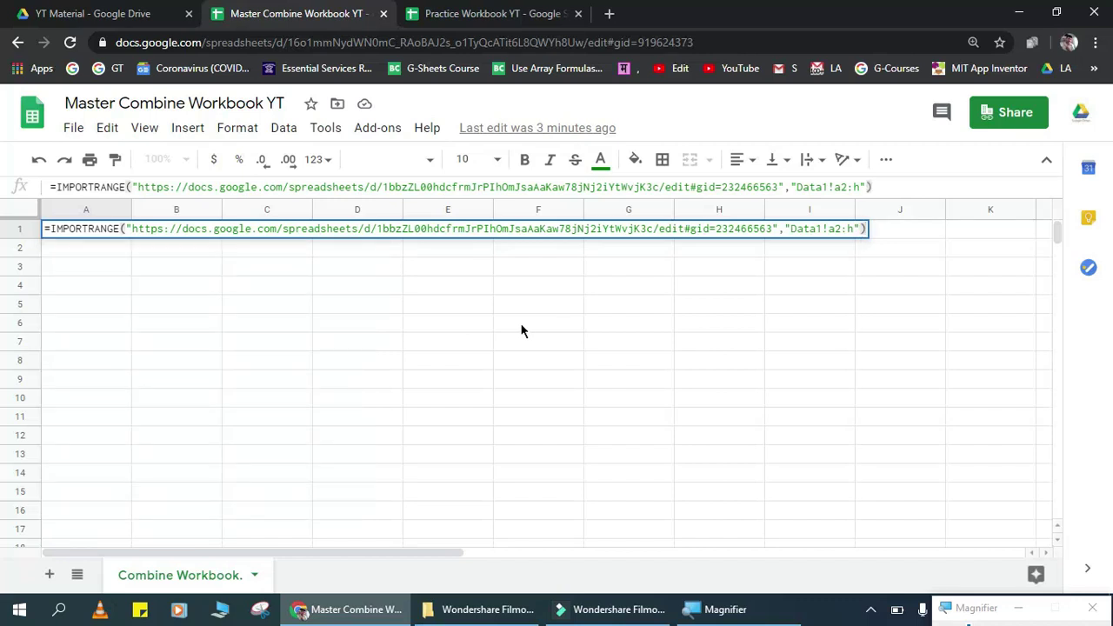
Step: Commit the IMPORTRANGE formula and insert an empty row above the imported data
key(Return)
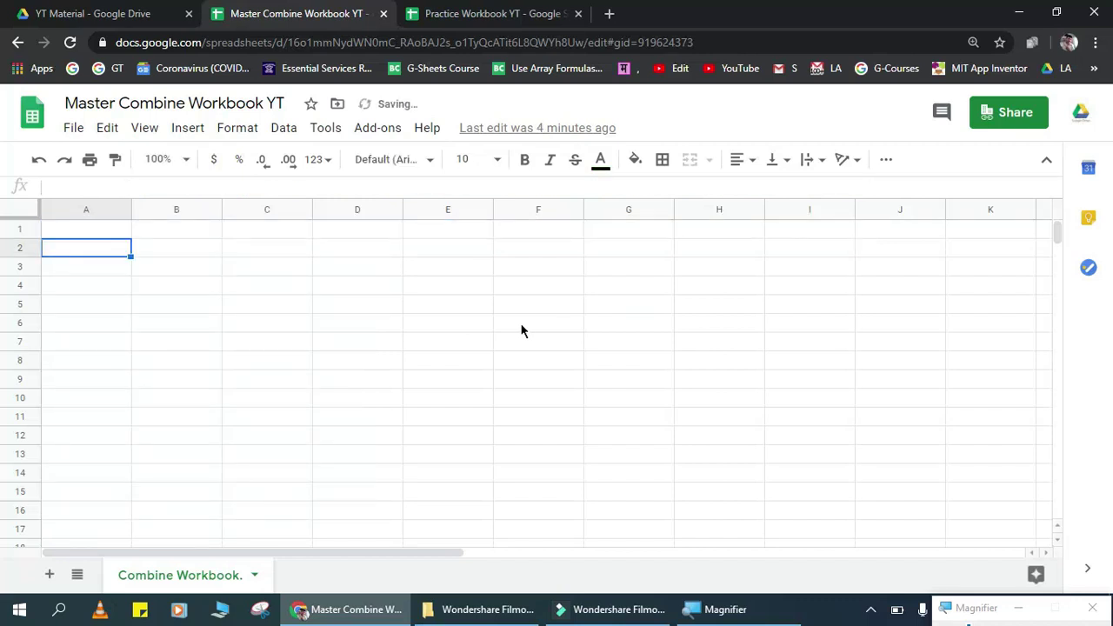
key(Up)
key(shift+space)
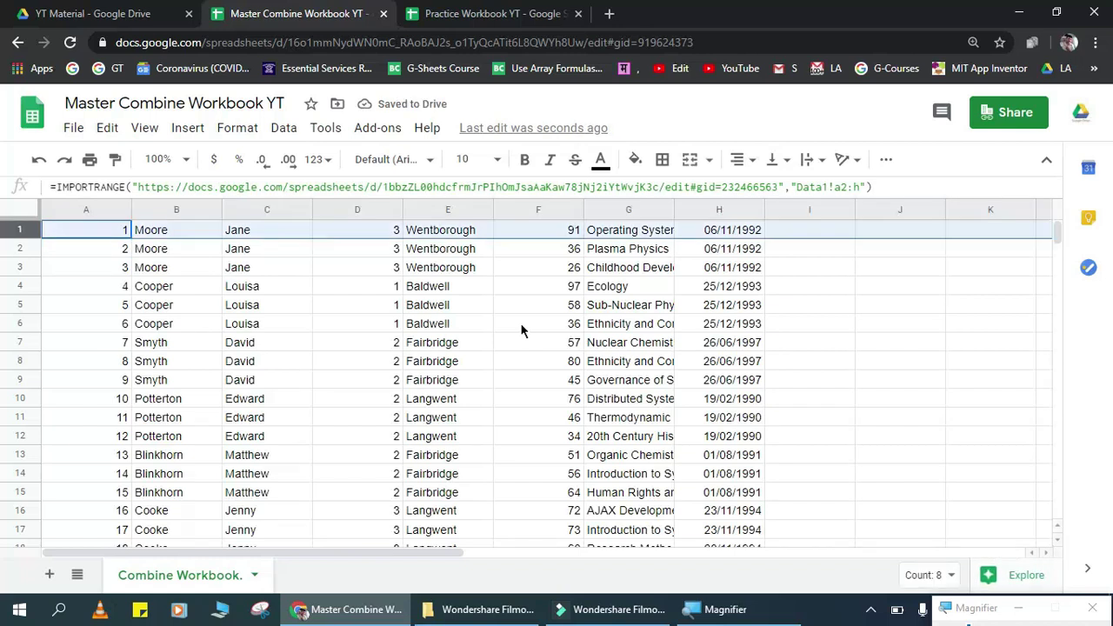
key(ctrl+alt+equal)
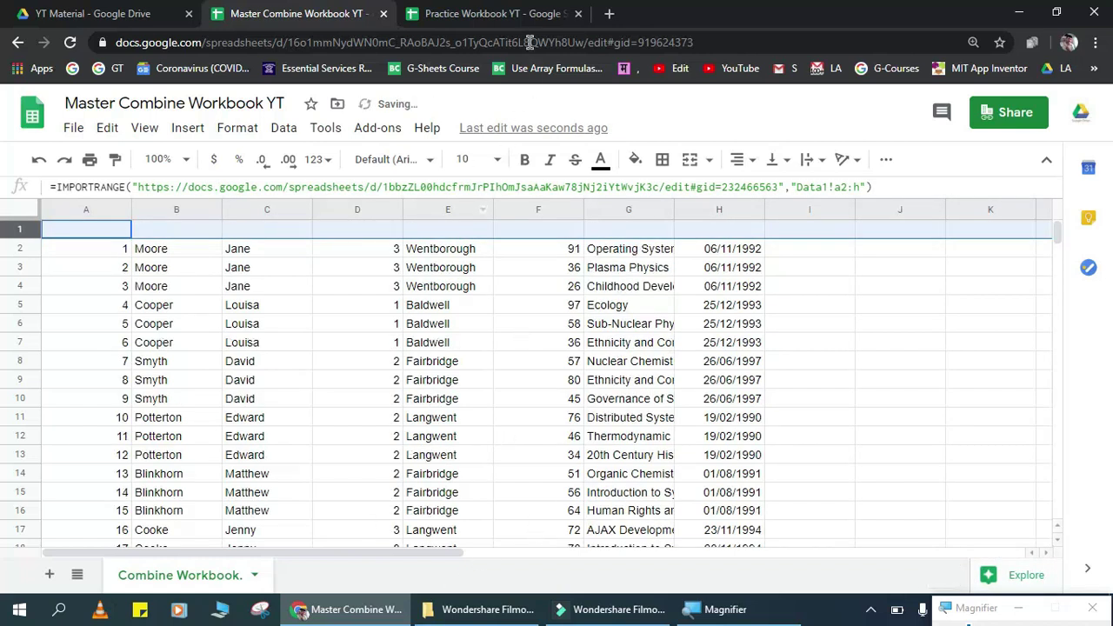
Step: Copy Data1's header row into A1, then check the imported rows beneath it
click(493, 10)
click(46, 230)
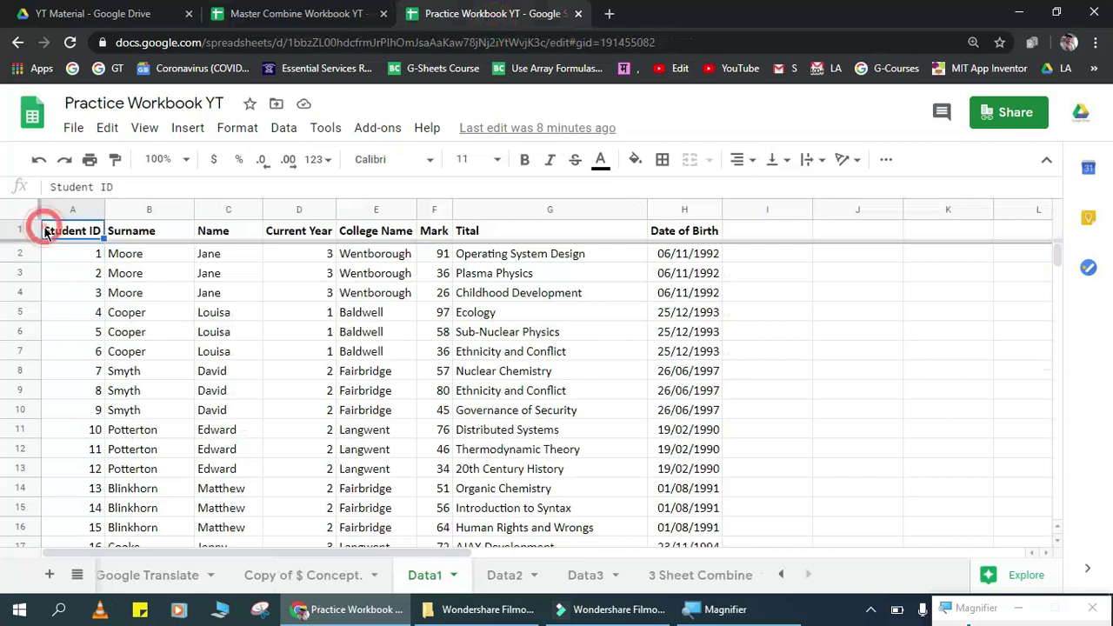
key(shift+space)
key(ctrl+c)
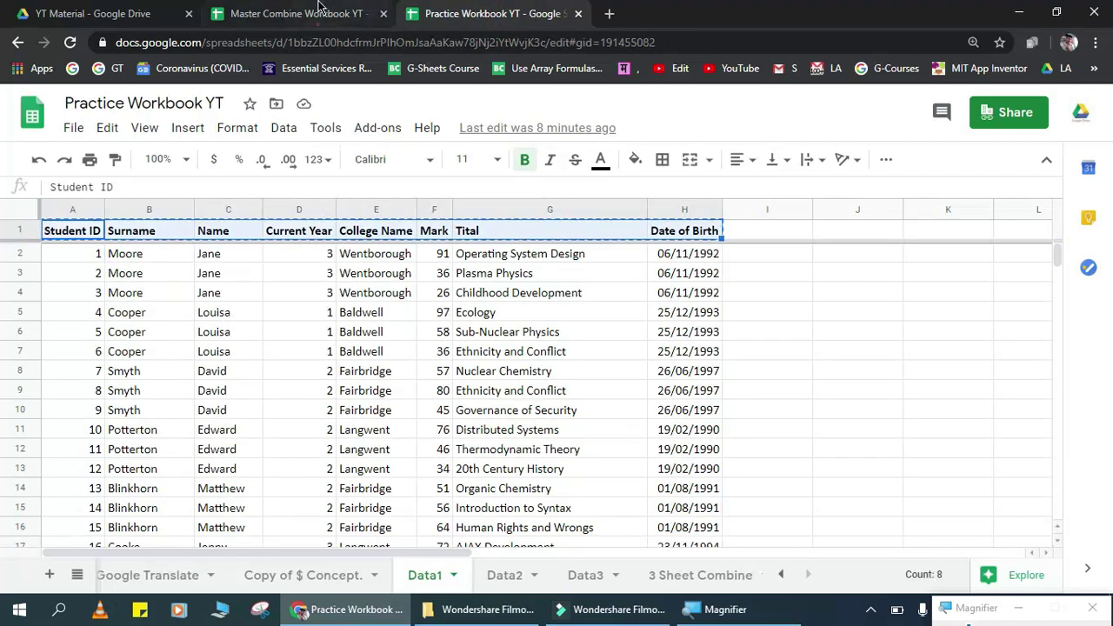
click(323, 12)
click(76, 228)
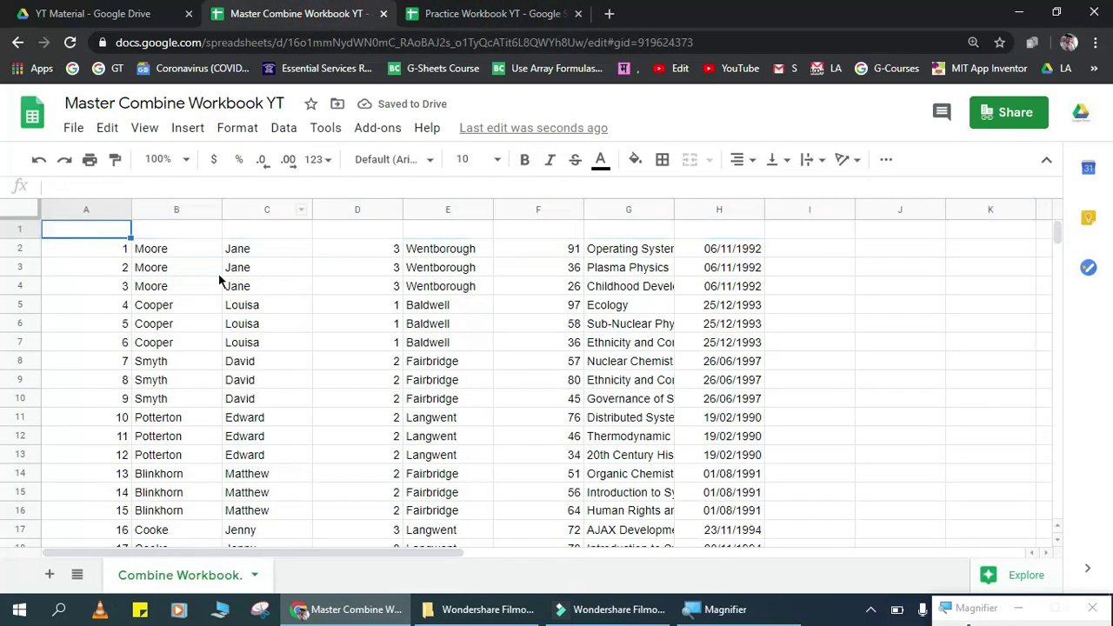
key(ctrl+v)
key(Down)
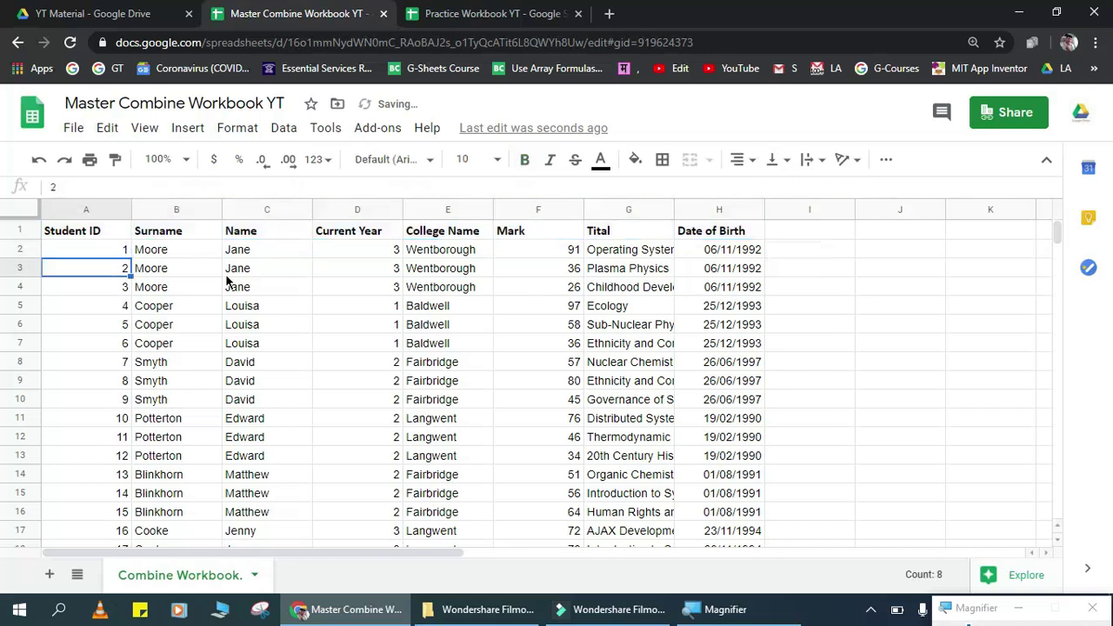
key(ctrl+Down)
key(ctrl+Up)
key(Down)
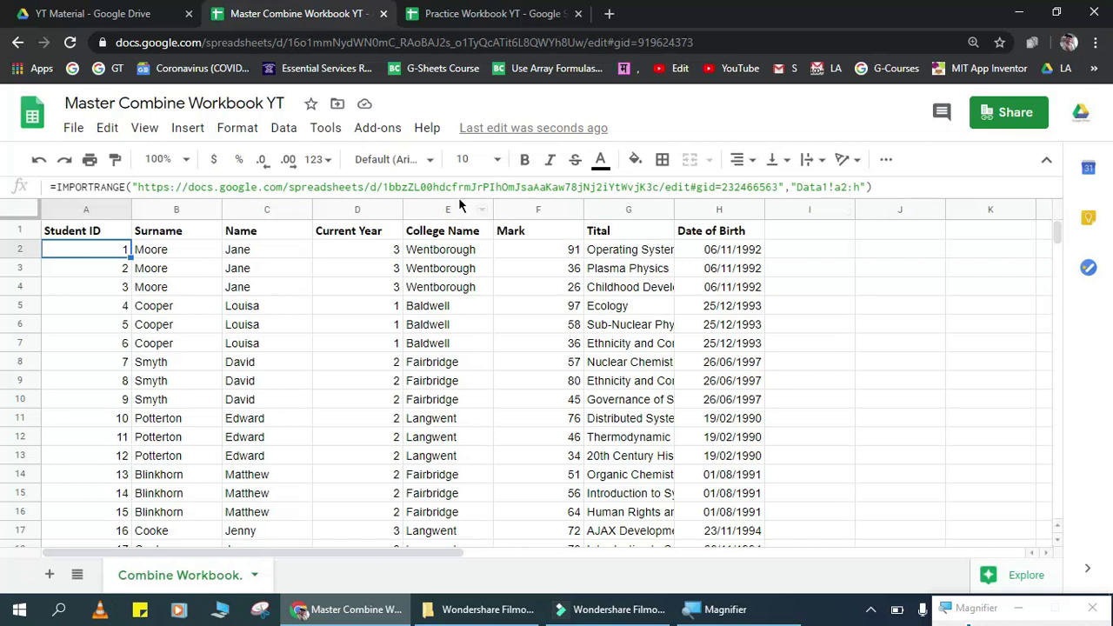
Step: Shorten A2's IMPORTRANGE source to the bare spreadsheet id, removing the https prefix and /edit#gid=232466563 ending
click(376, 187)
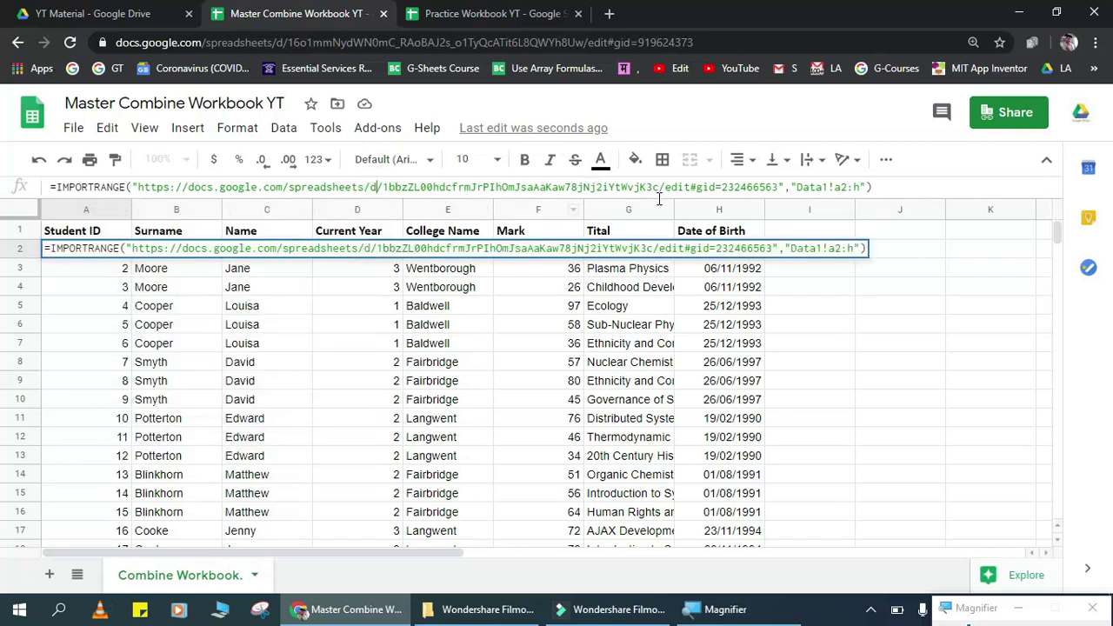
click(753, 186)
key(Right)
key(Right)
key(Right)
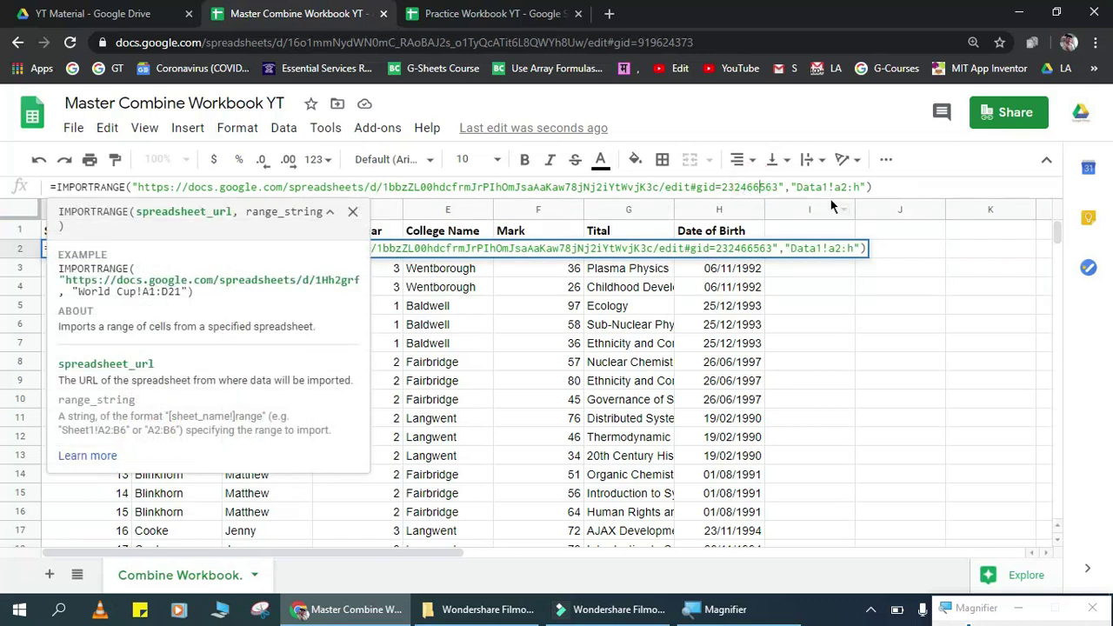
key(shift+Left)
key(shift+Left)
key(shift+Left)
key(shift+Left)
key(shift+Left)
key(shift+Left)
key(shift+Left)
key(shift+Left)
key(shift+Left)
key(shift+Left)
key(shift+Left)
key(shift+Left)
key(shift+Left)
key(shift+Left)
key(shift+Left)
key(shift+Left)
key(shift+Left)
key(shift+Left)
key(shift+Left)
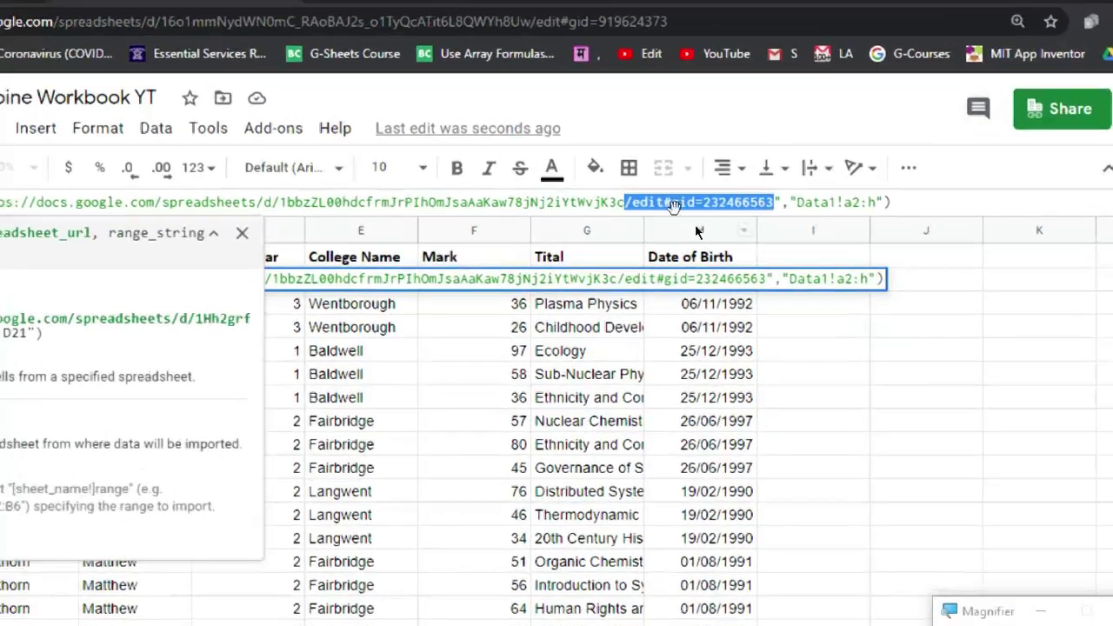
key(BackSpace)
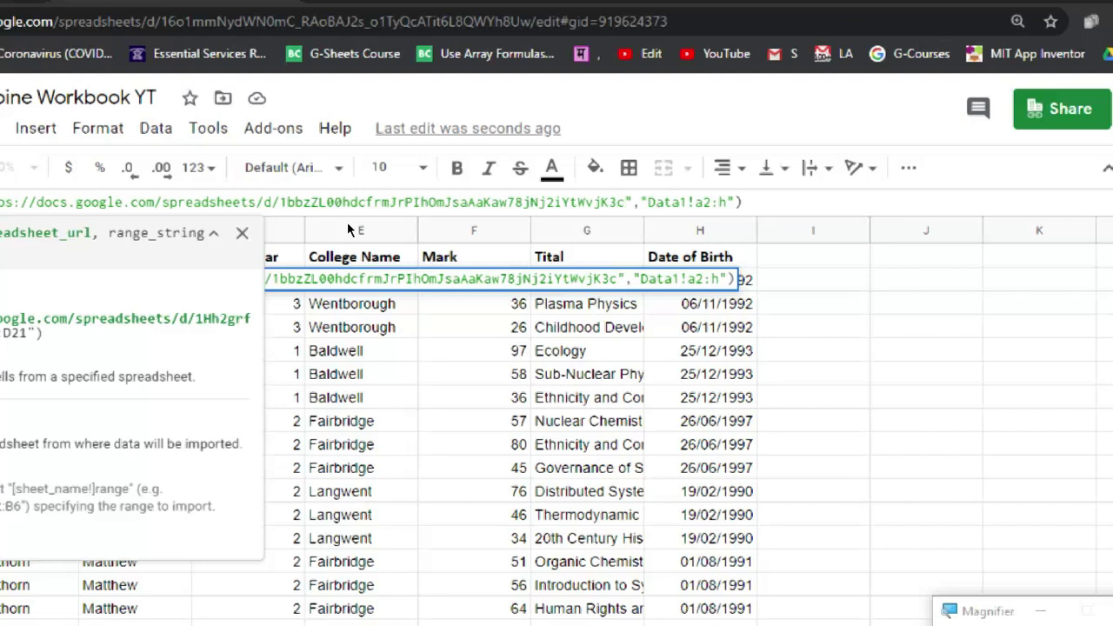
click(380, 186)
key(ctrl+shift+Left)
key(ctrl+shift+Left)
key(ctrl+shift+Left)
key(ctrl+shift+Left)
key(ctrl+shift+Left)
key(ctrl+shift+Left)
key(ctrl+shift+Left)
key(ctrl+shift+Left)
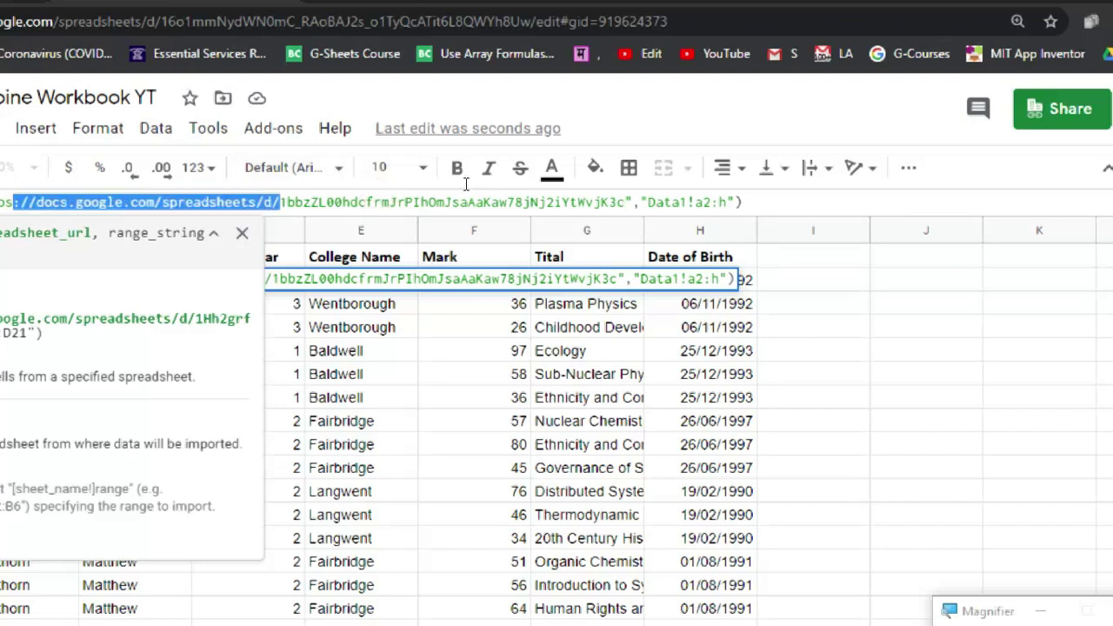
key(shift+Right)
key(shift+Right)
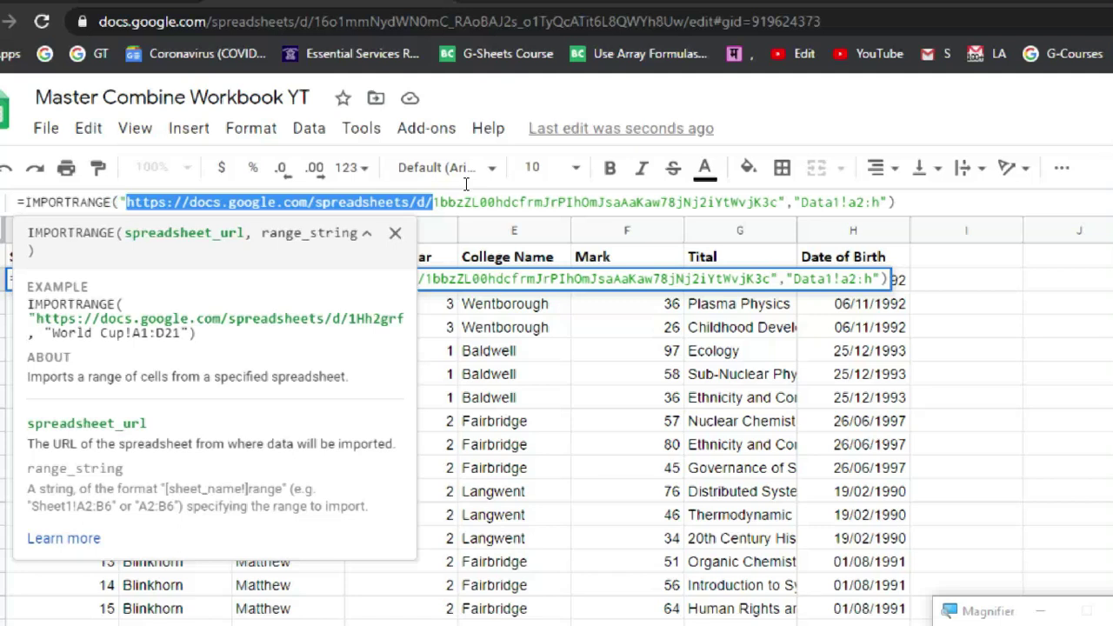
key(BackSpace)
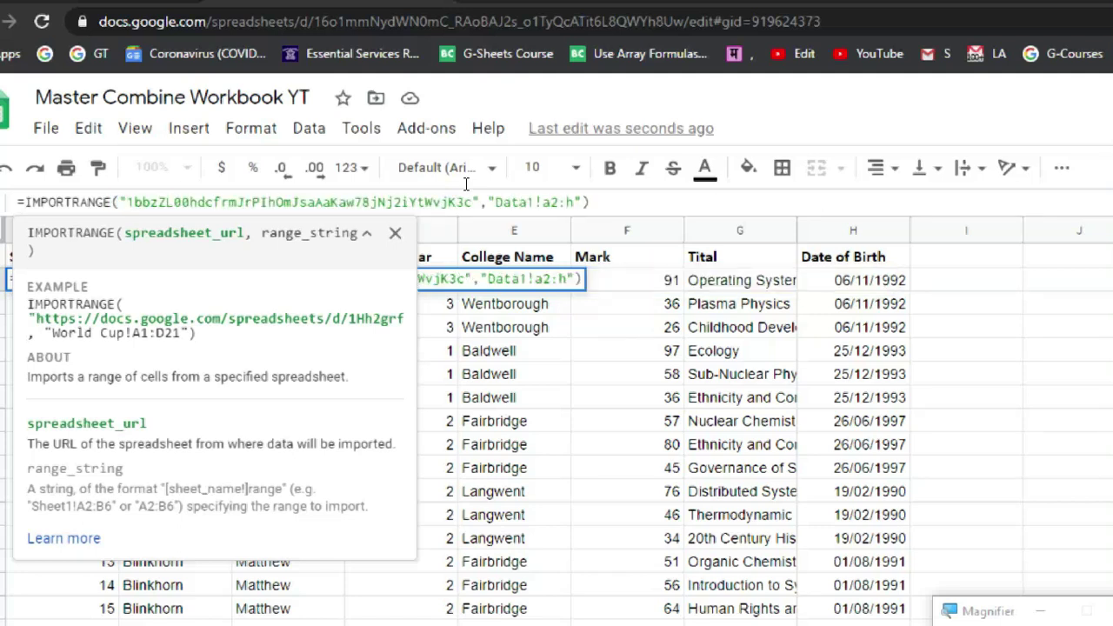
key(Return)
Step: Select the spreadsheet id in the Practice Workbook's address bar and come back to the Master Combine Workbook
key(Up)
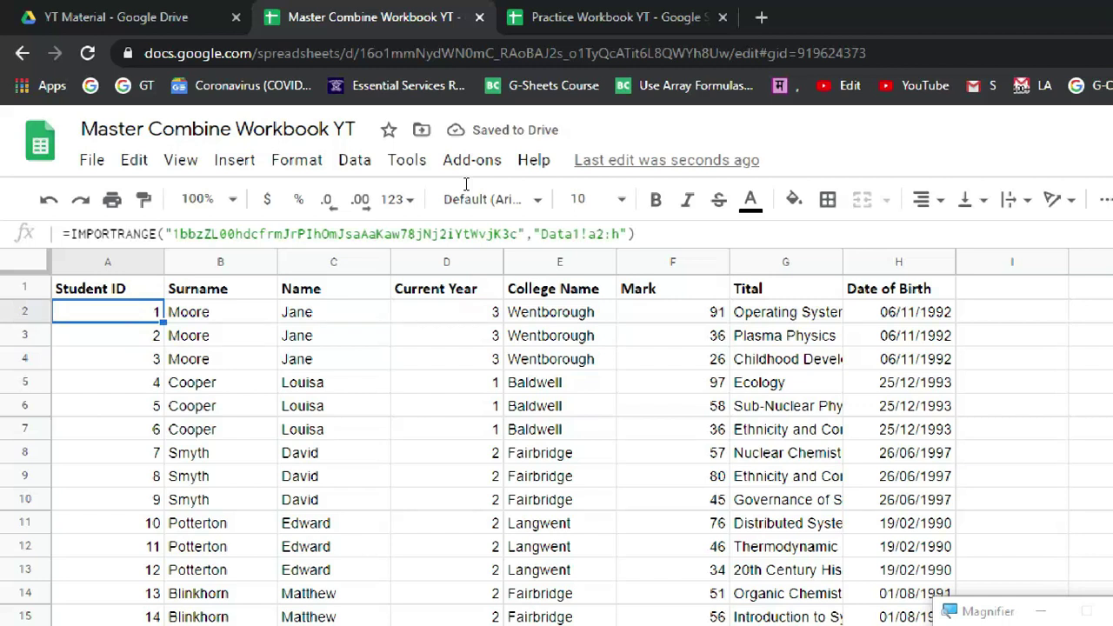
key(Up)
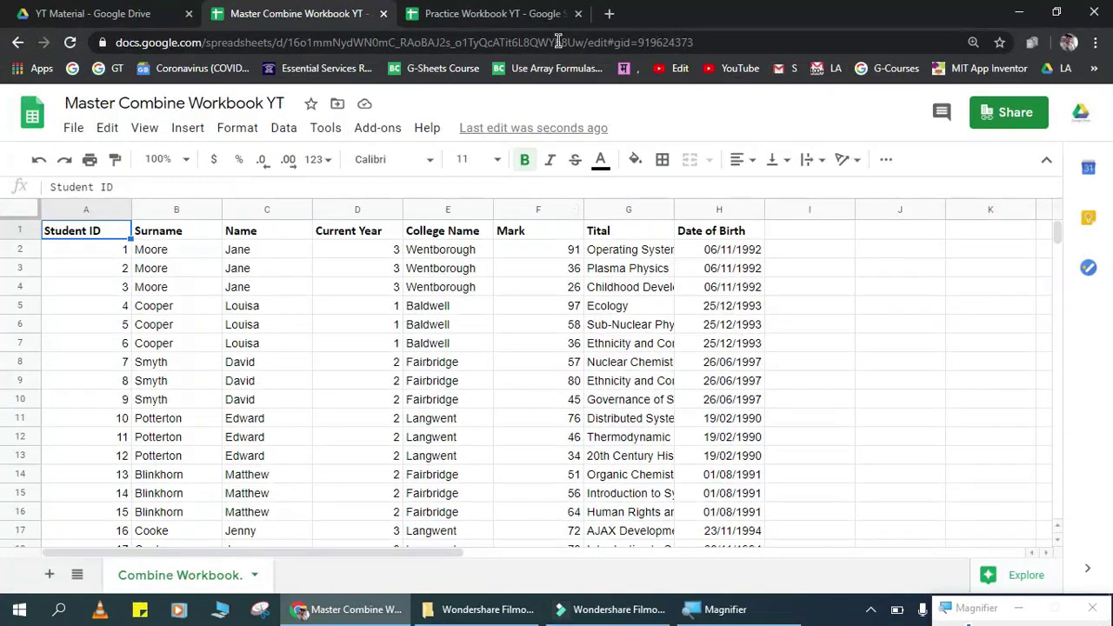
click(470, 19)
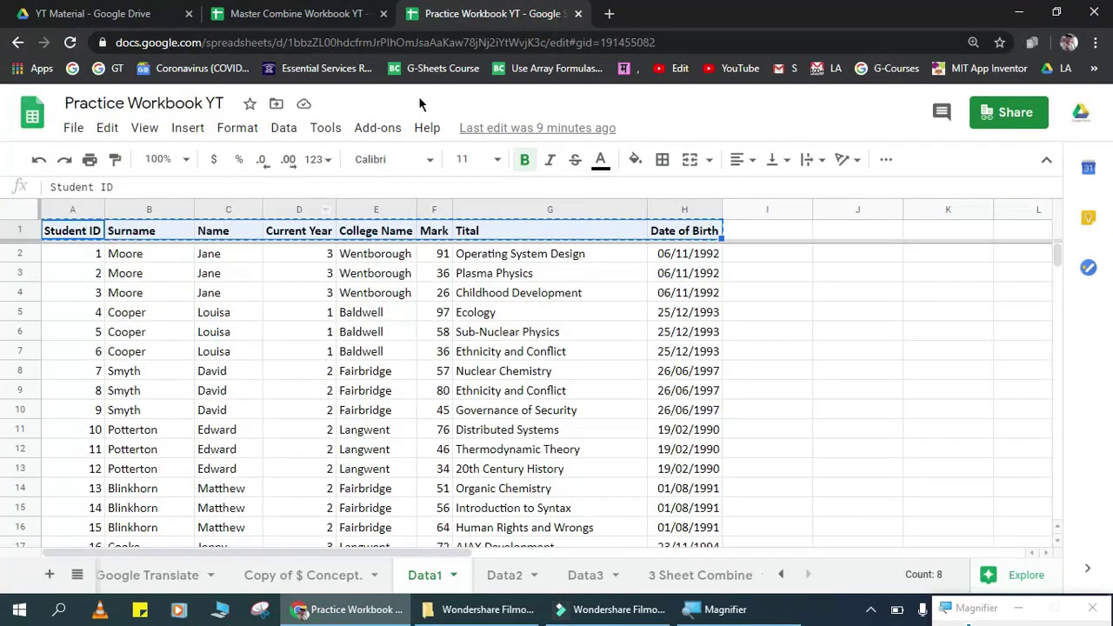
key(Escape)
drag(547, 42, 288, 42)
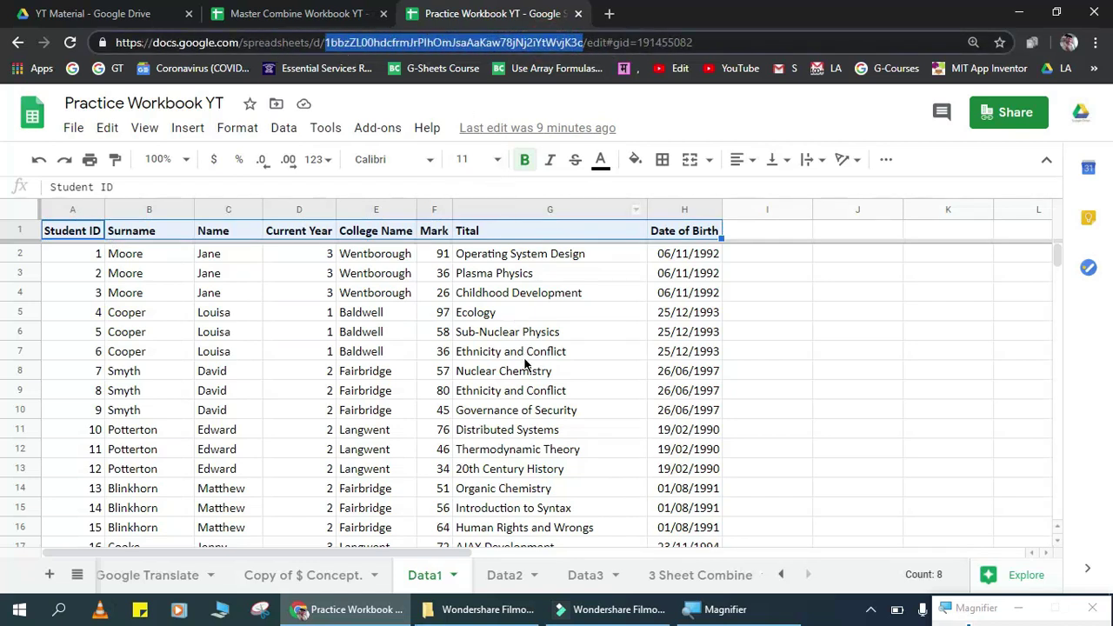
click(339, 13)
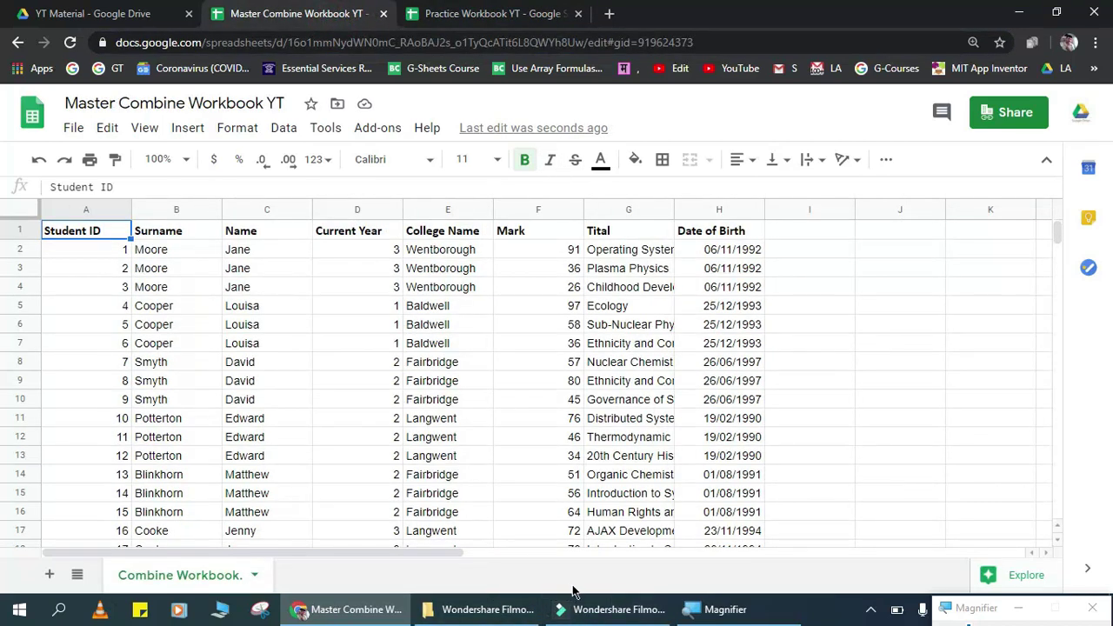
Step: Paste A2's IMPORTRANGE formula as text into J2
key(Down)
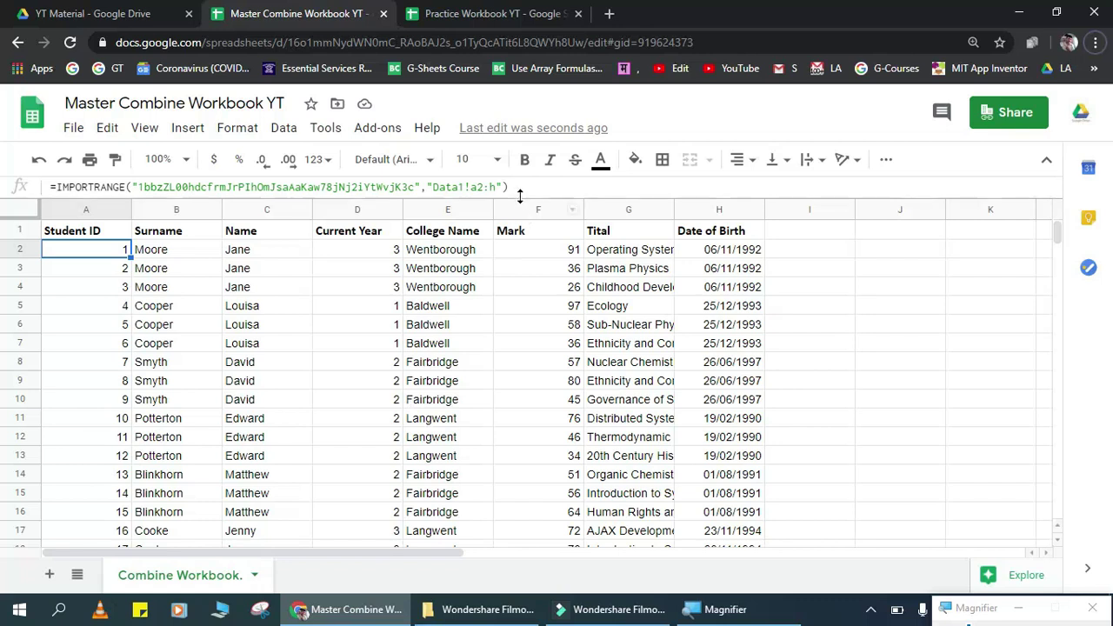
drag(519, 187, 143, 187)
drag(78, 161, 38, 150)
key(ctrl+c)
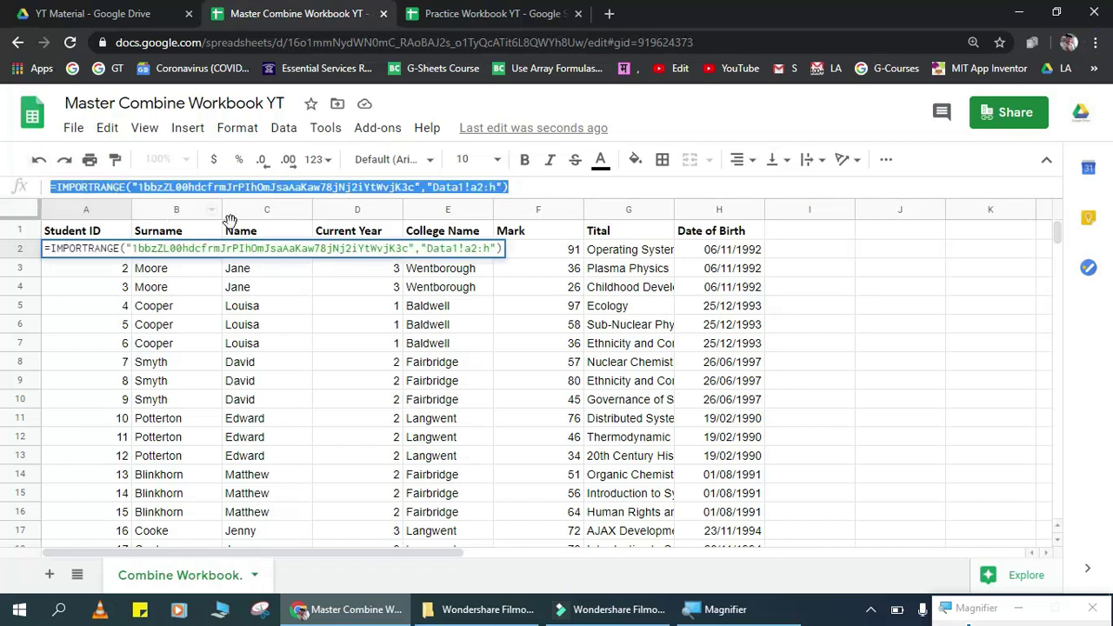
double_click(896, 254)
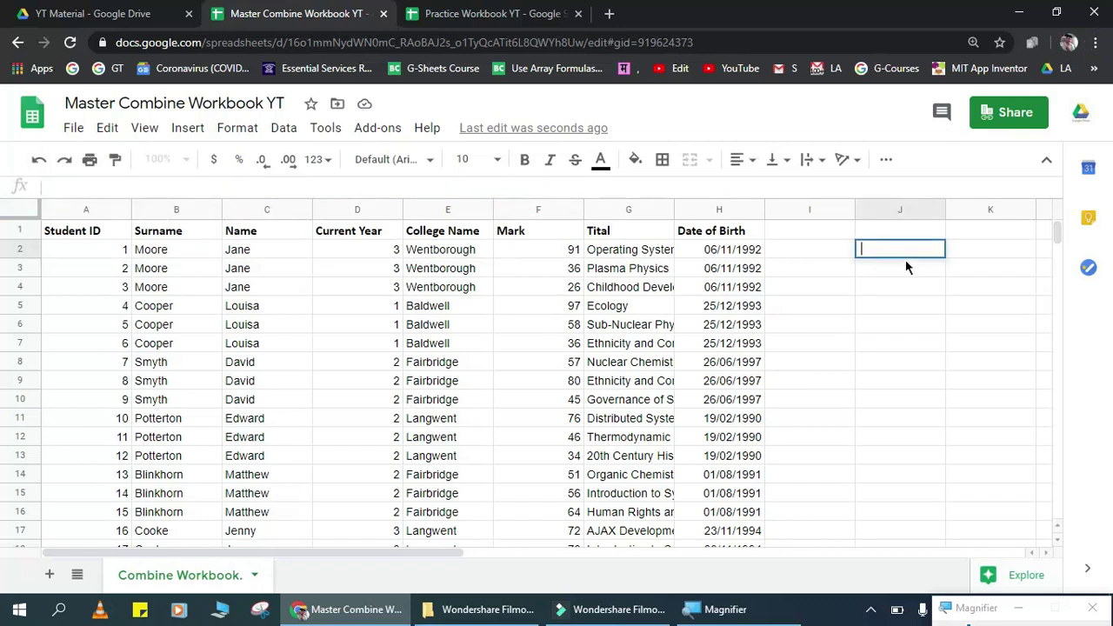
key(ctrl+v)
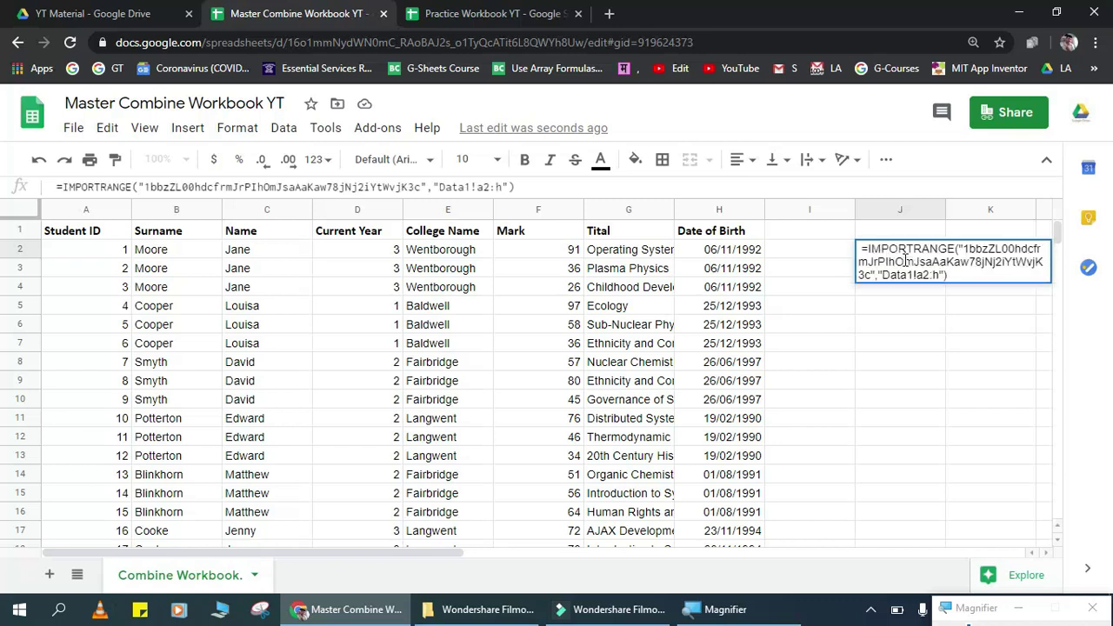
key(Return)
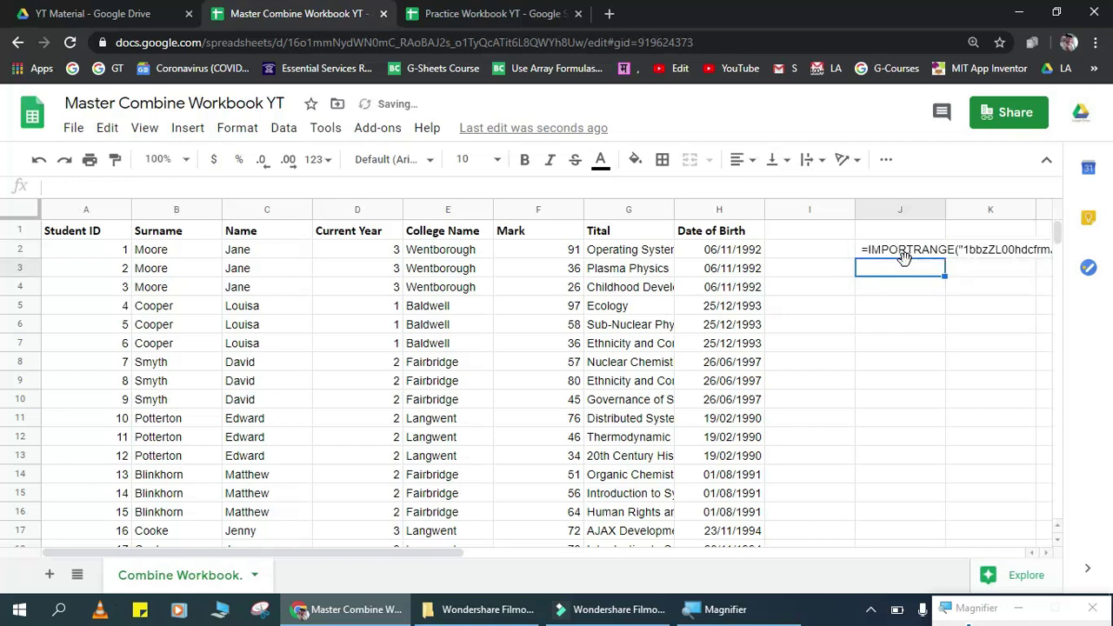
Step: Copy J2's formula text into J3 and J4
click(891, 250)
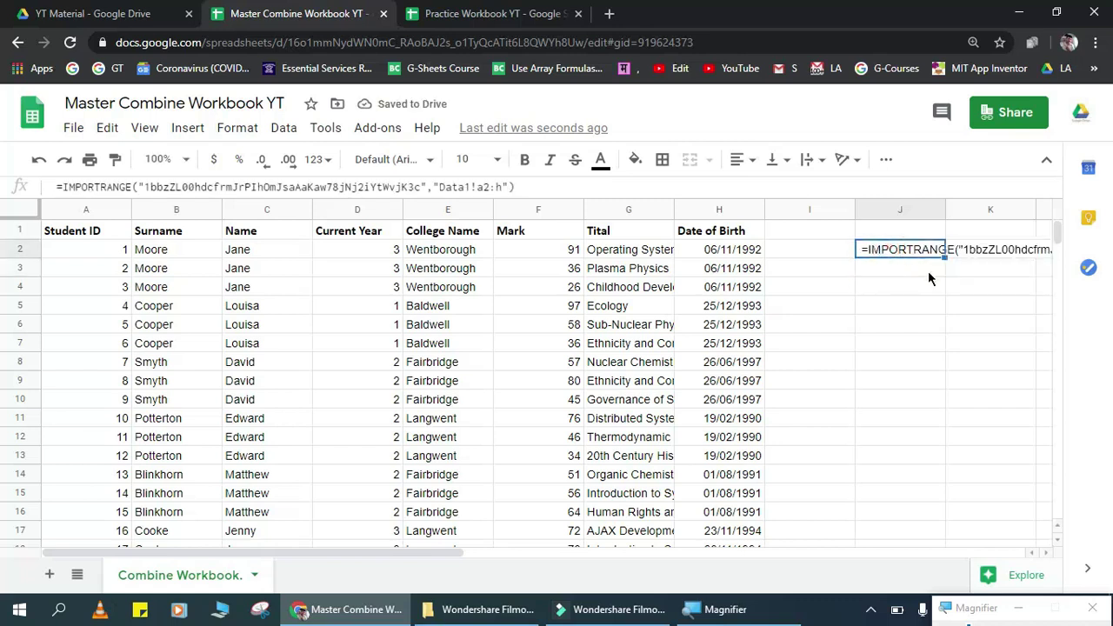
key(ctrl+c)
click(931, 271)
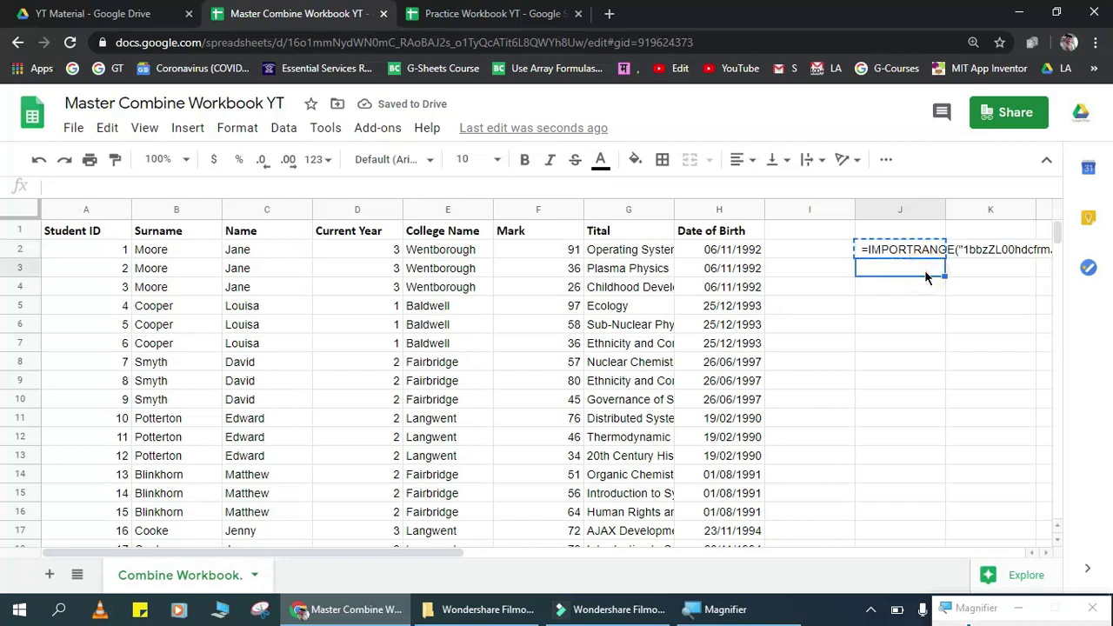
key(ctrl+v)
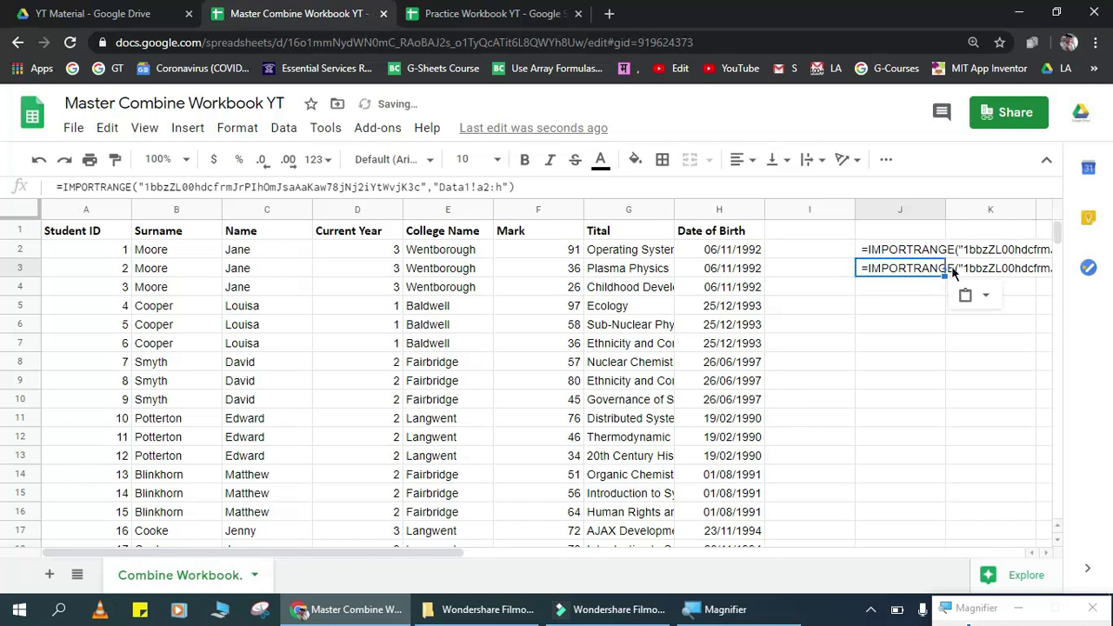
click(914, 289)
key(ctrl+v)
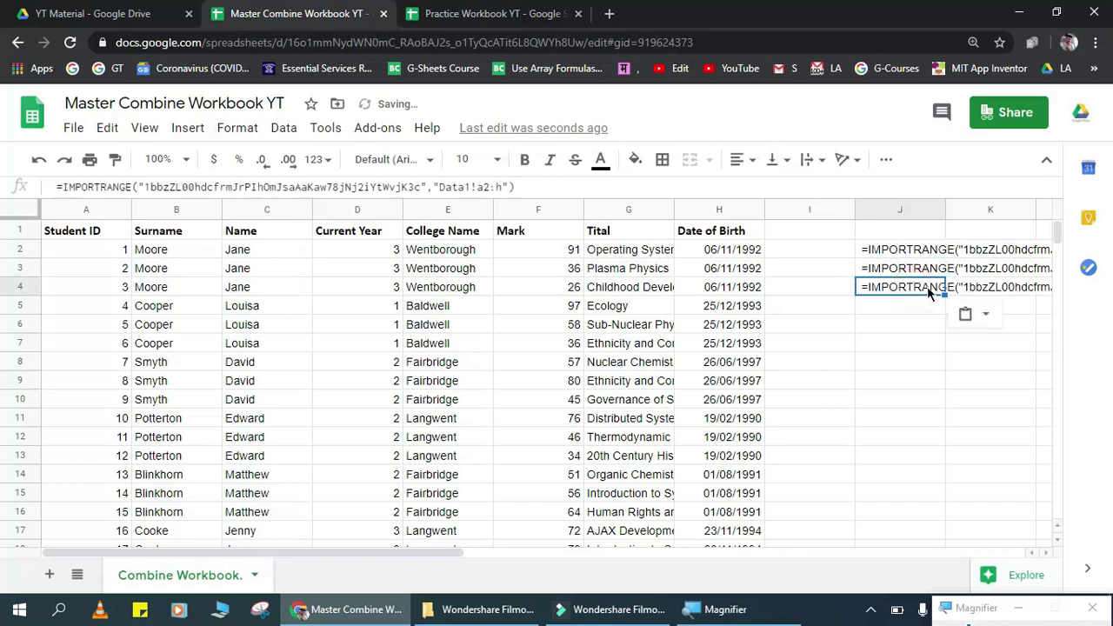
click(940, 269)
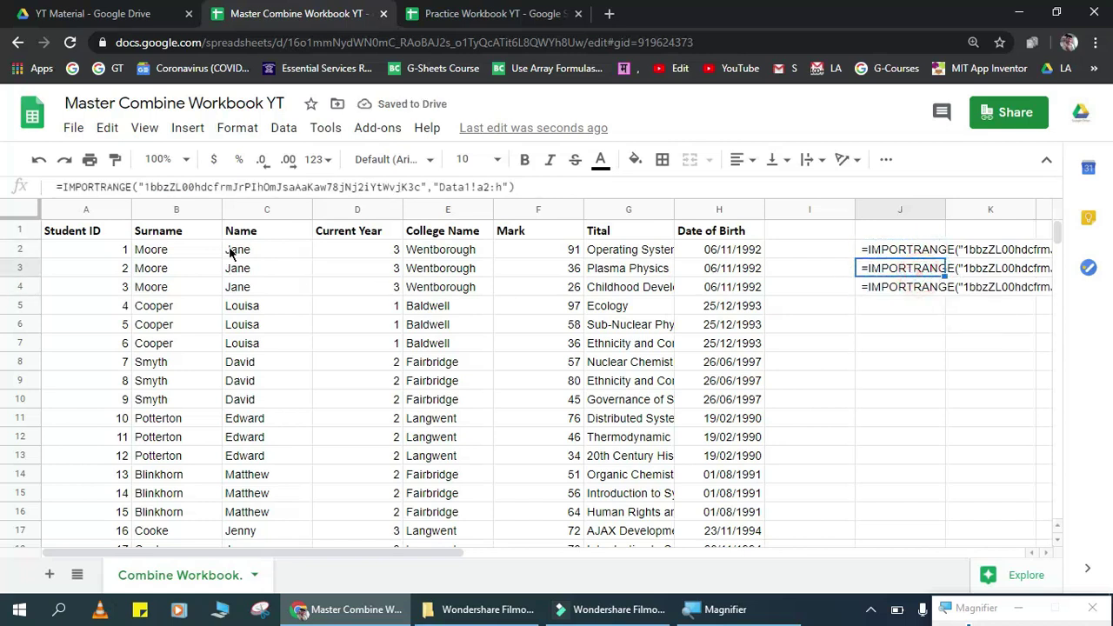
key(Right)
key(Right)
key(Right)
key(Right)
key(Right)
key(Right)
key(Right)
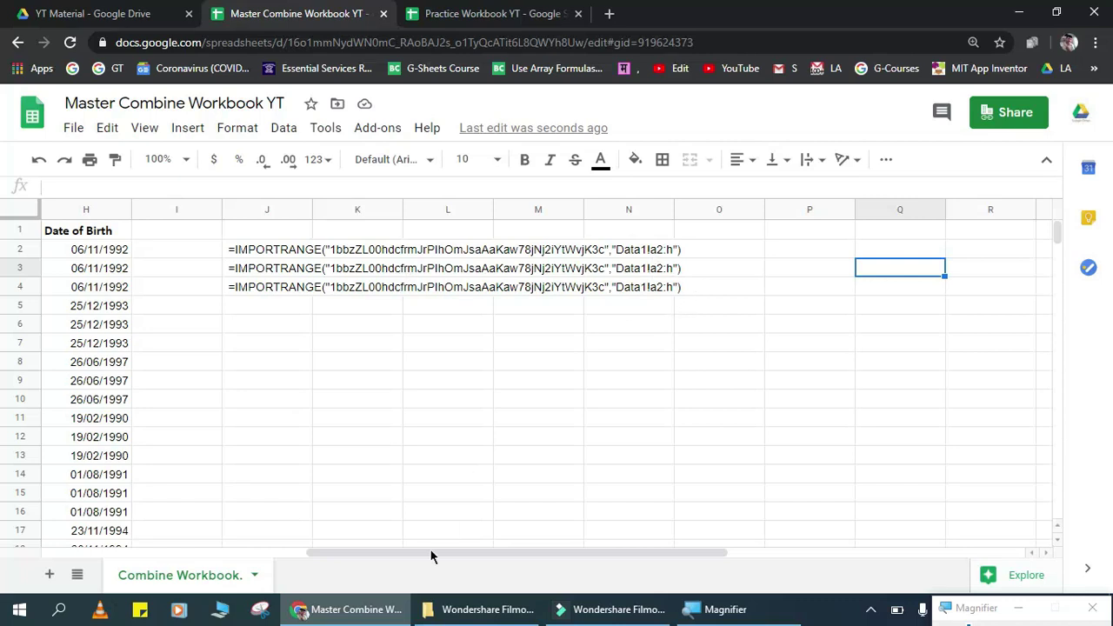
Step: Look over the Data2 and Data3 sheets in the Practice Workbook YT
click(522, 11)
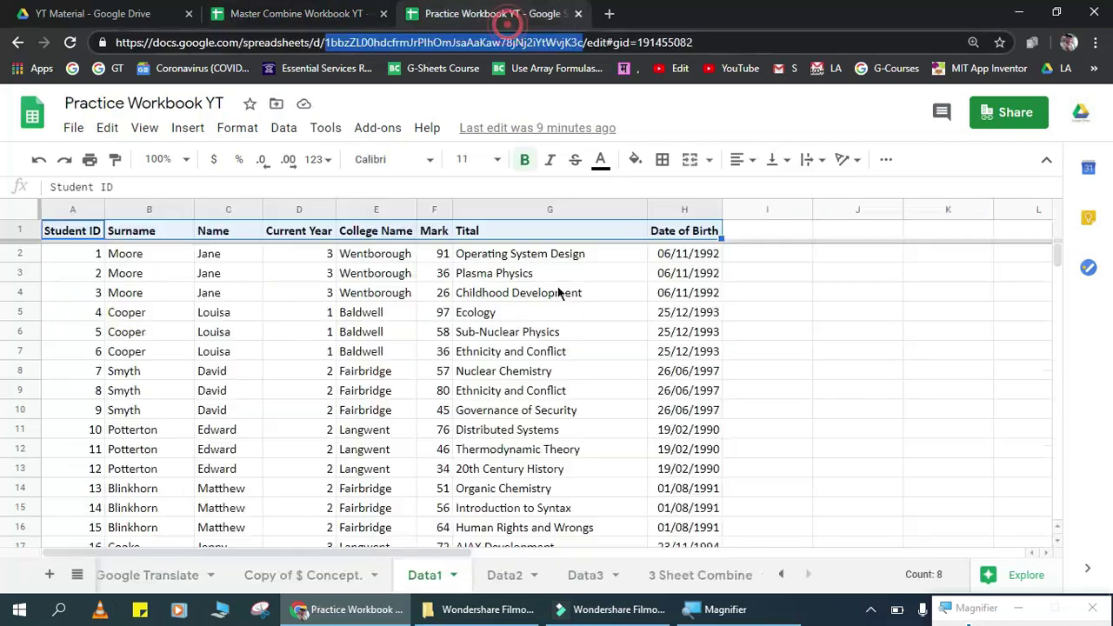
click(509, 574)
click(612, 578)
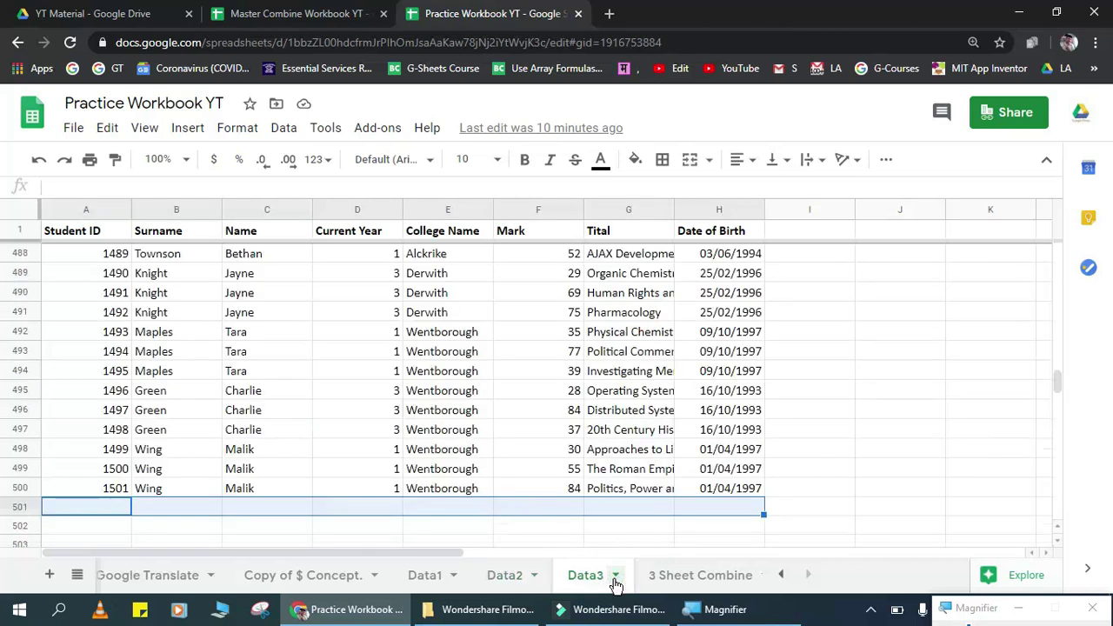
click(326, 13)
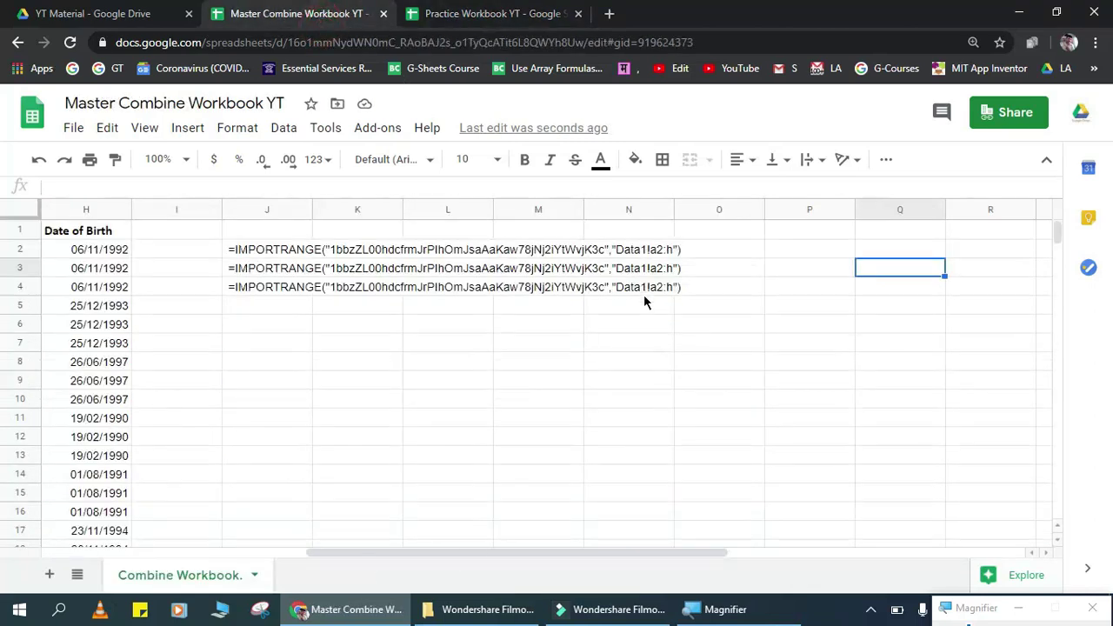
Step: Change J4's range to Data1!a3:h and restore J3's range to Data1!a2:h
click(627, 267)
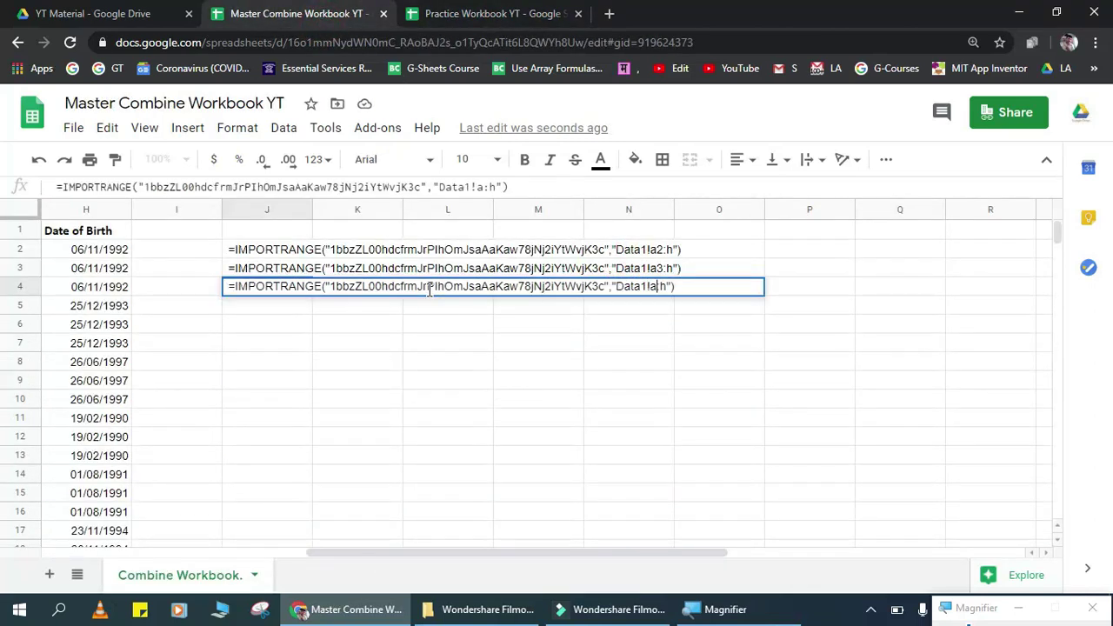
text(3)
key(Return)
key(Up)
key(Up)
key(Return)
key(Left)
key(Left)
key(Left)
key(Left)
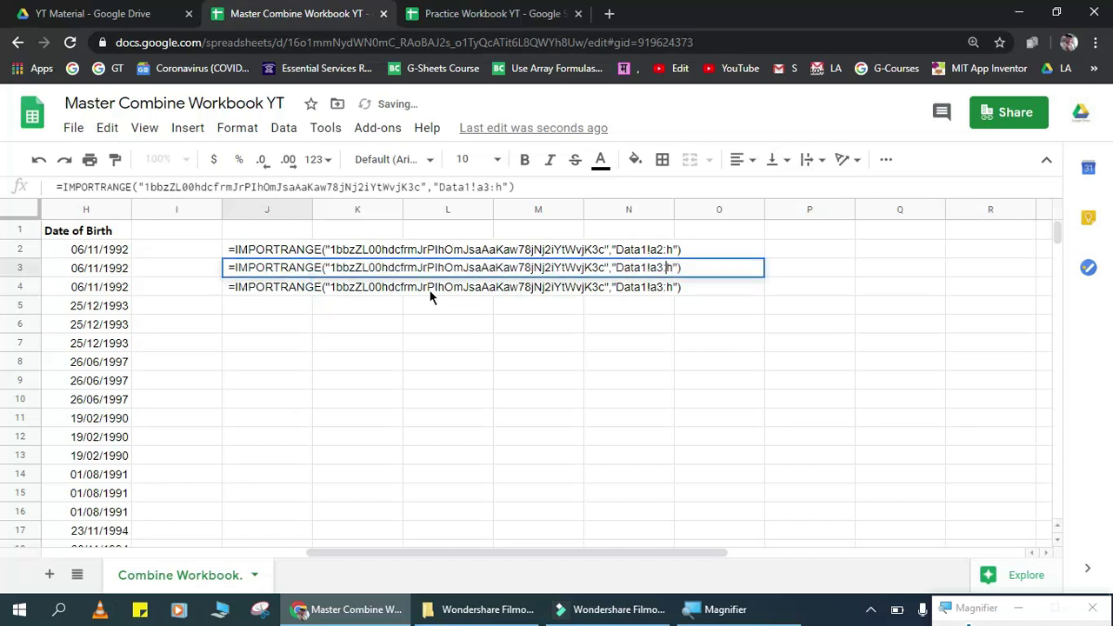
key(BackSpace)
text(2)
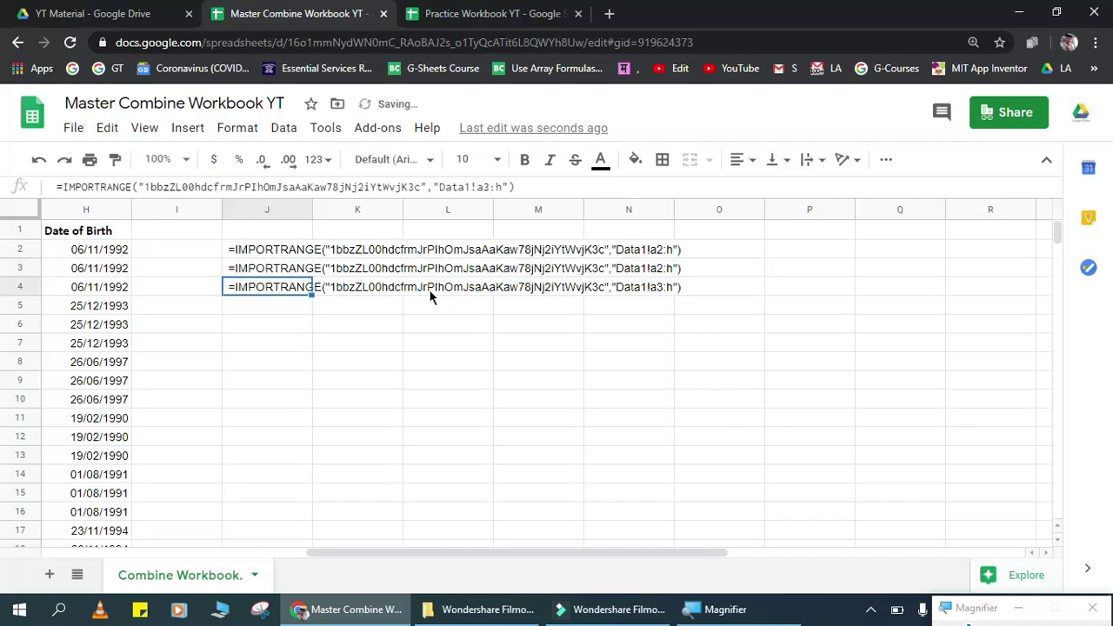
click(440, 302)
click(392, 419)
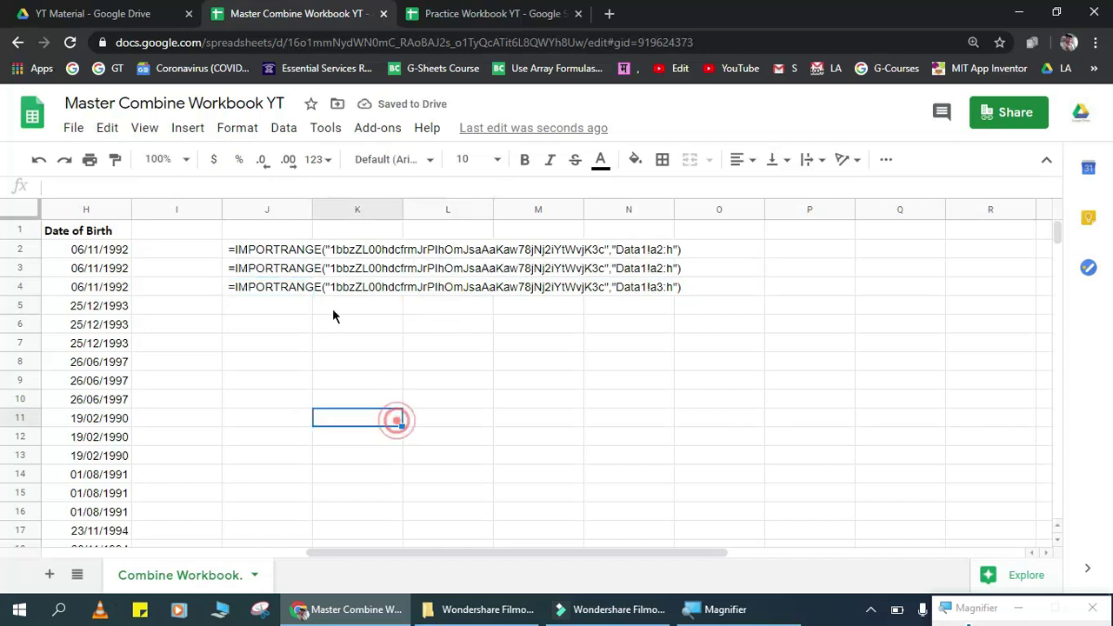
Step: Check the J2 and J3 formulas, then jump back to cell A2
click(248, 258)
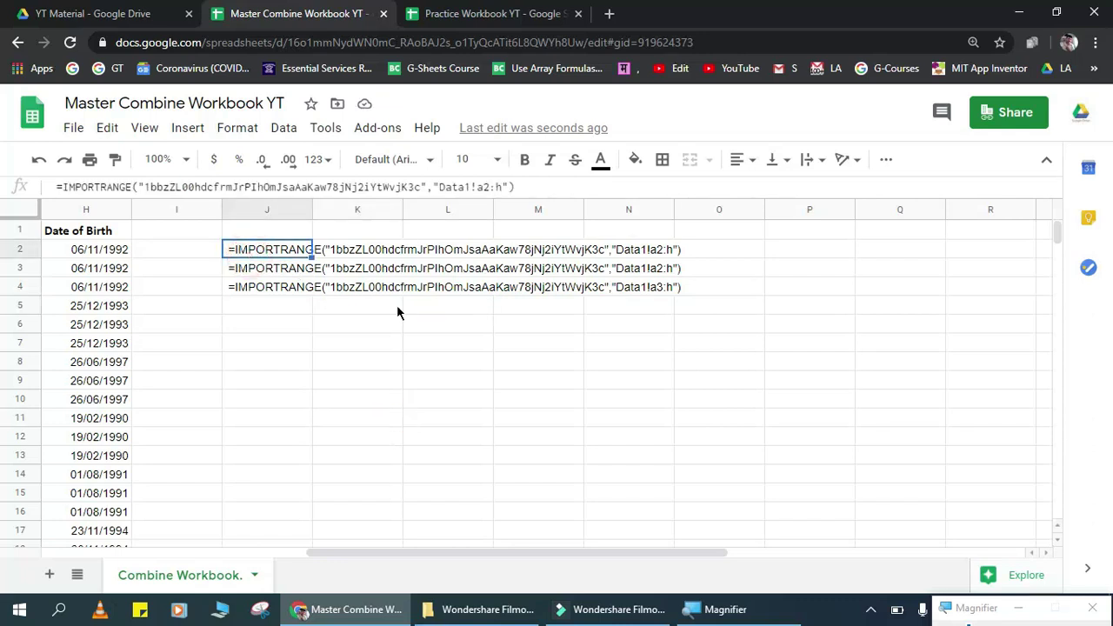
key(Down)
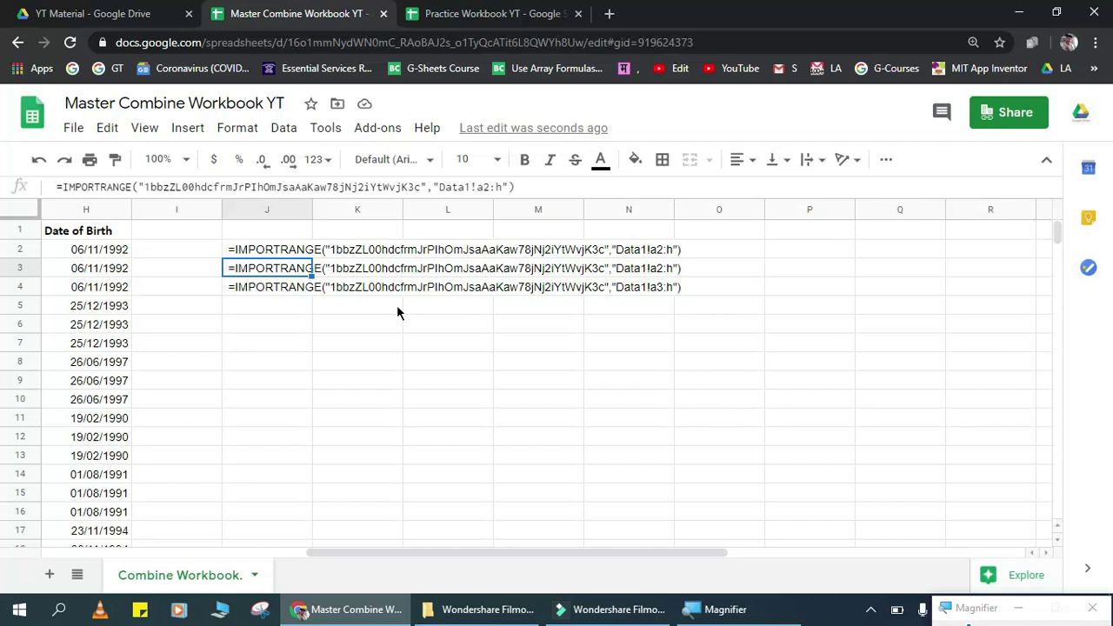
key(Up)
key(Right)
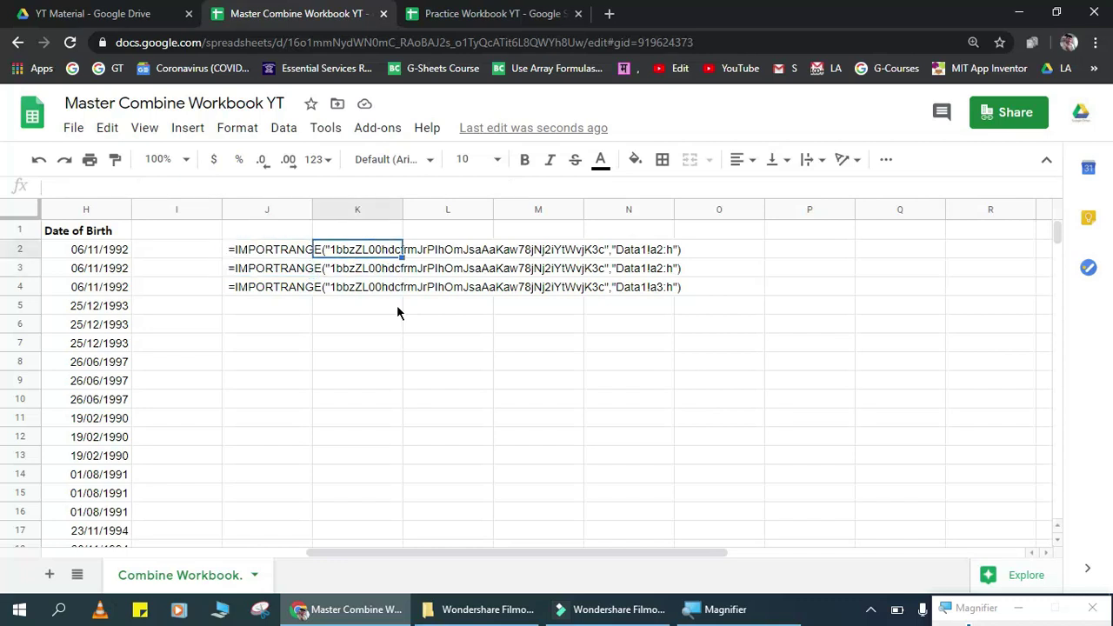
key(ctrl+Left)
key(ctrl+Left)
key(ctrl+Left)
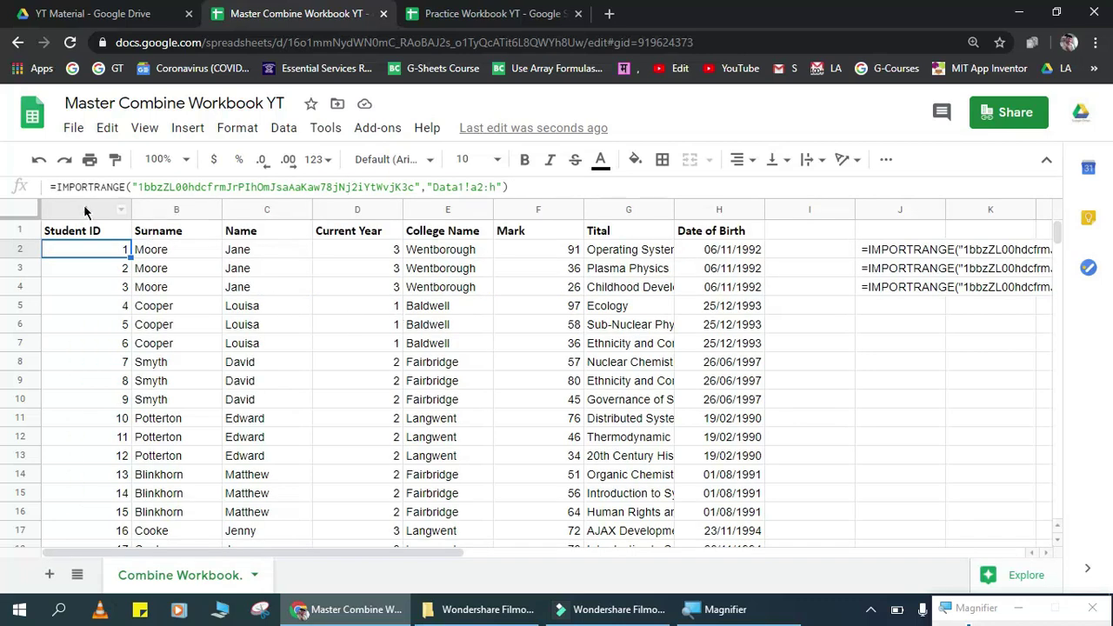
Step: Insert query({ after A2's equals sign, add ; after the IMPORTRANGE, and select the IMPORTRANGE call
click(53, 187)
text(quer)
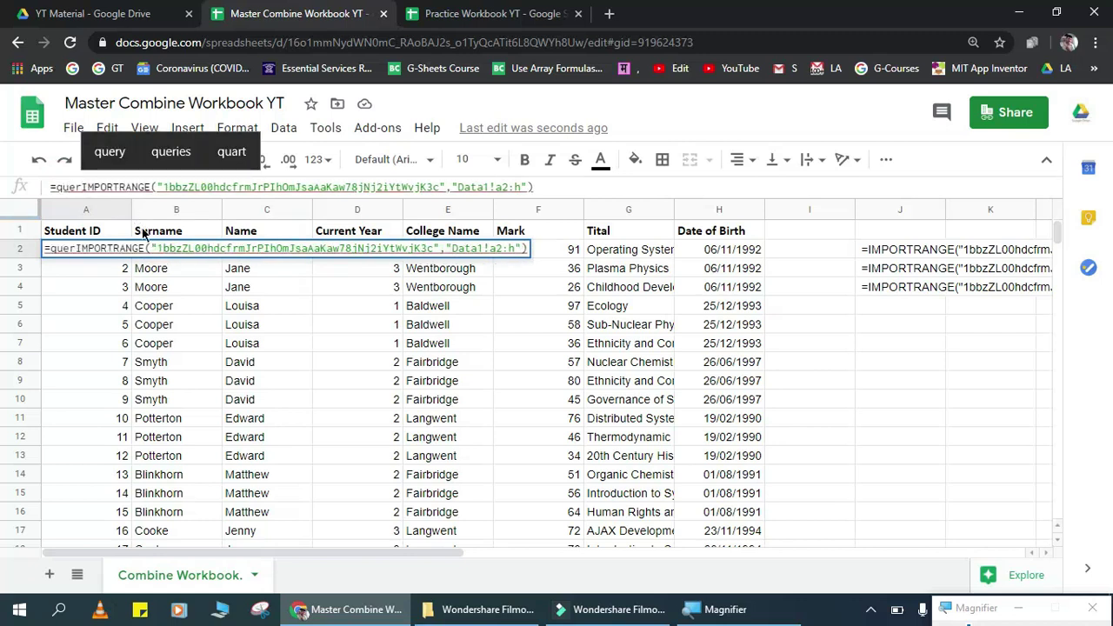
text(y()
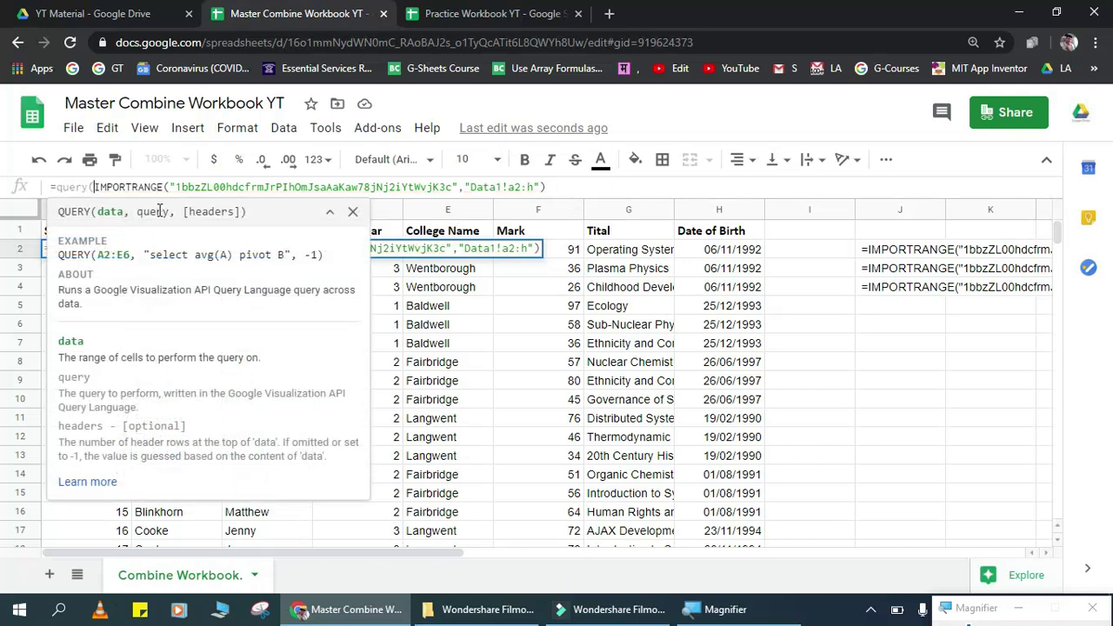
text({)
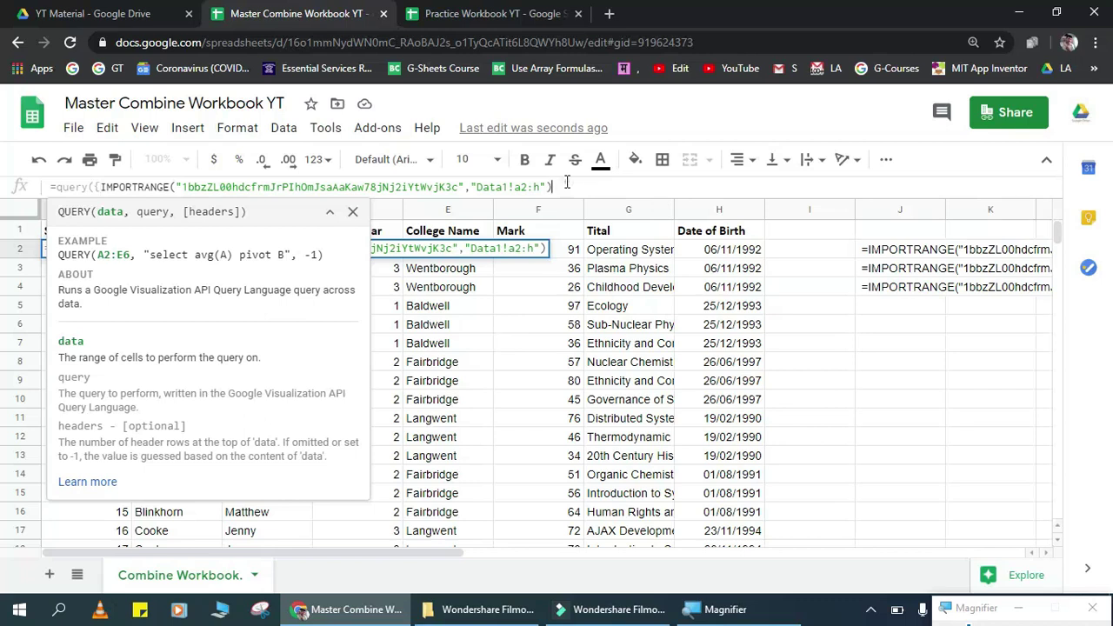
text(;)
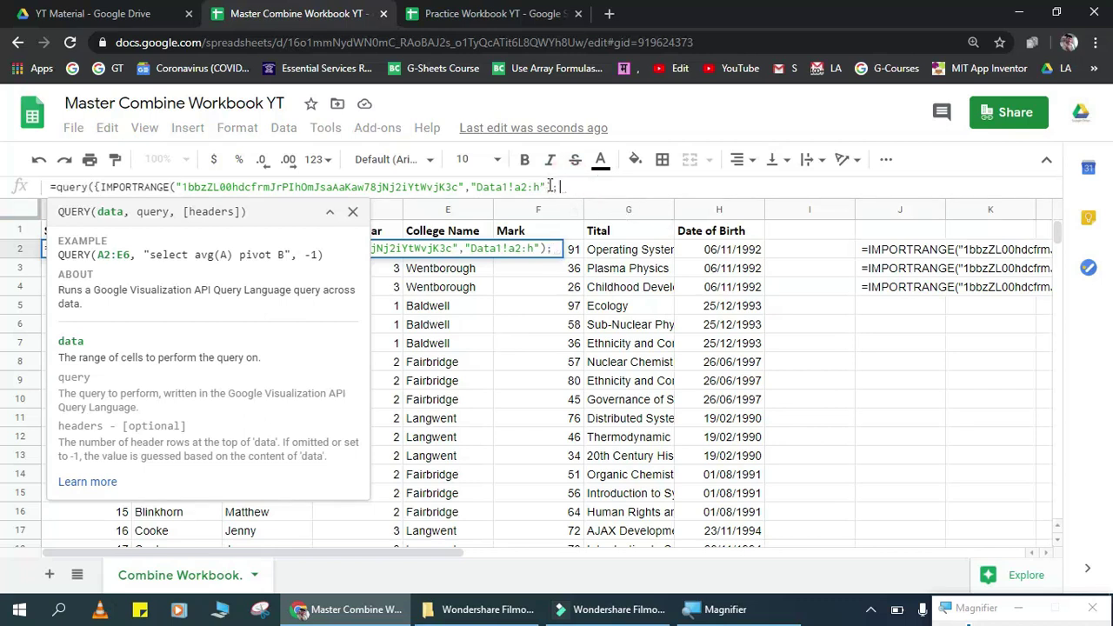
drag(555, 186, 493, 198)
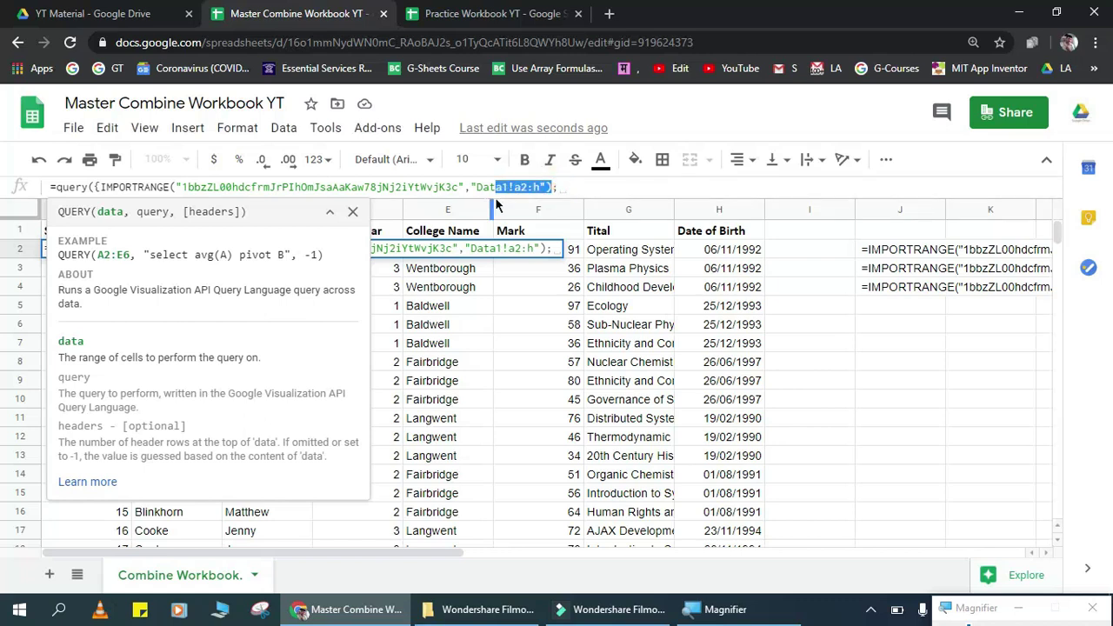
drag(497, 197, 184, 207)
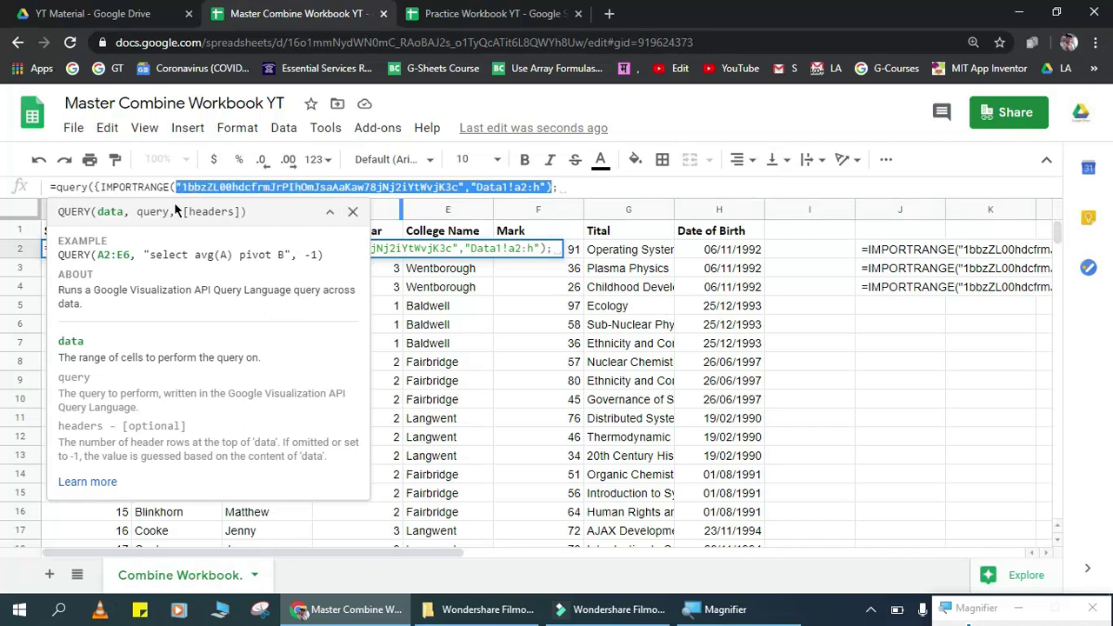
drag(170, 208, 101, 196)
key(ctrl+c)
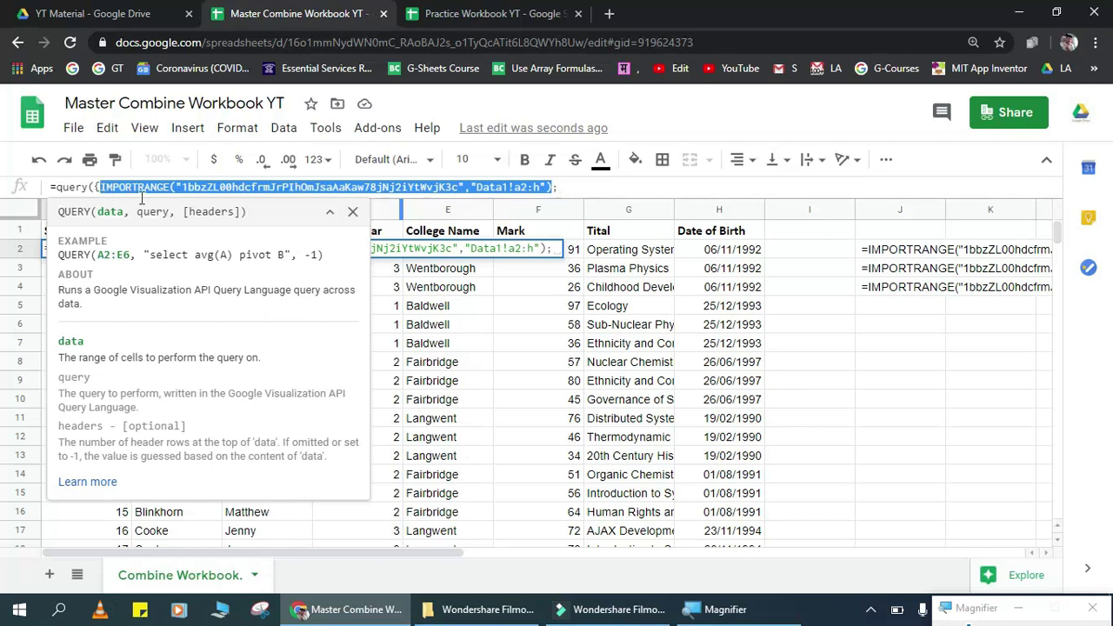
Step: Append two more IMPORTRANGE copies separated by a semicolon, pointing them at Data2 and Data3
click(597, 187)
key(ctrl+v)
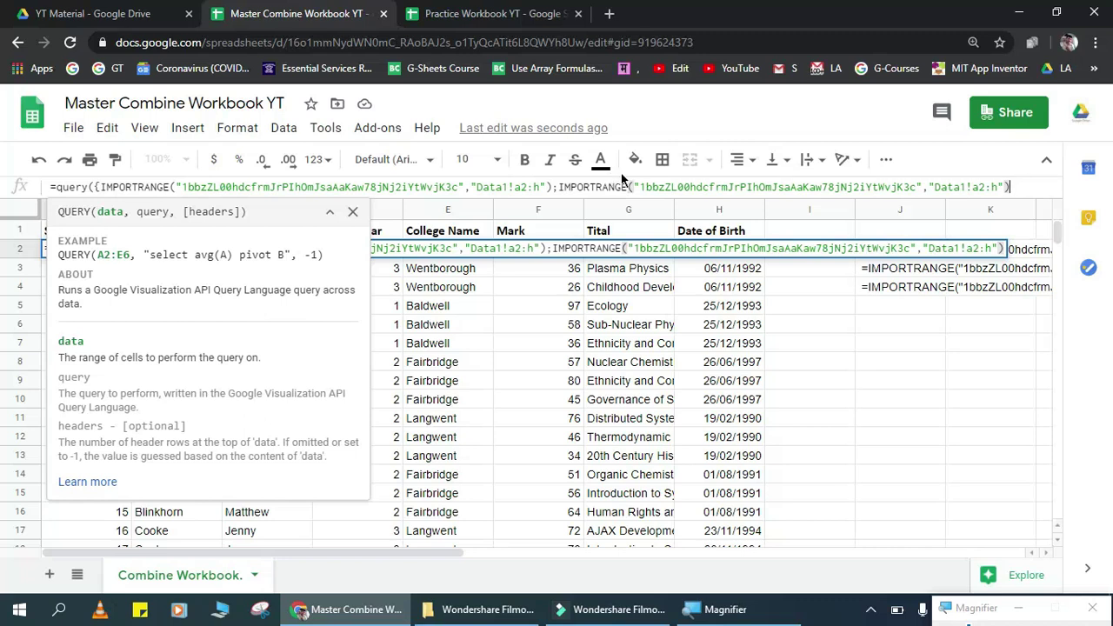
text(;)
key(ctrl+v)
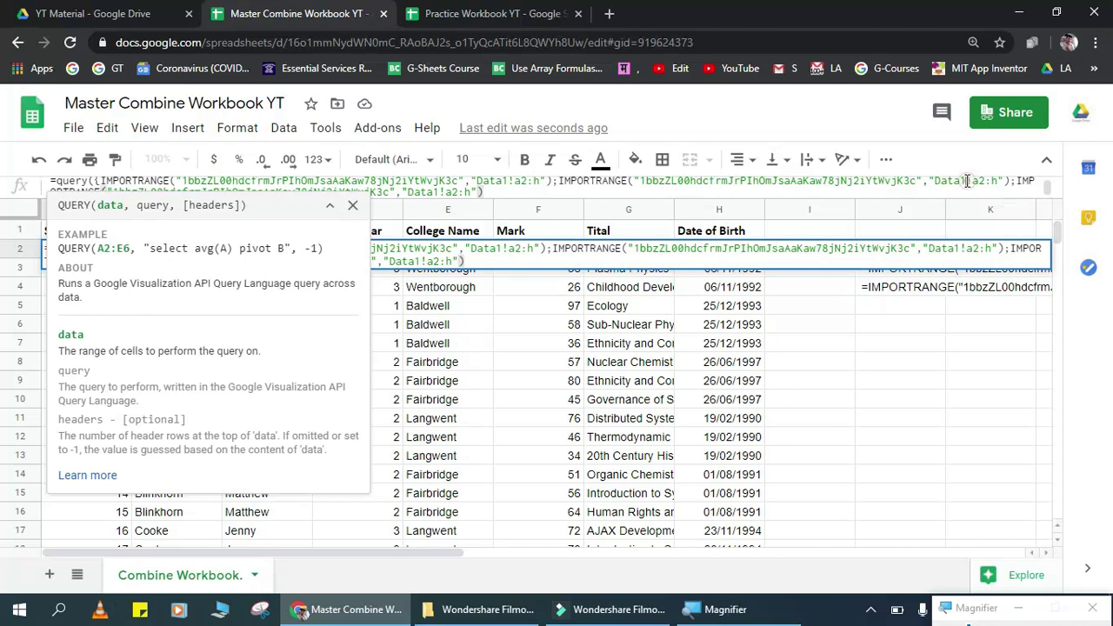
click(966, 180)
key(BackSpace)
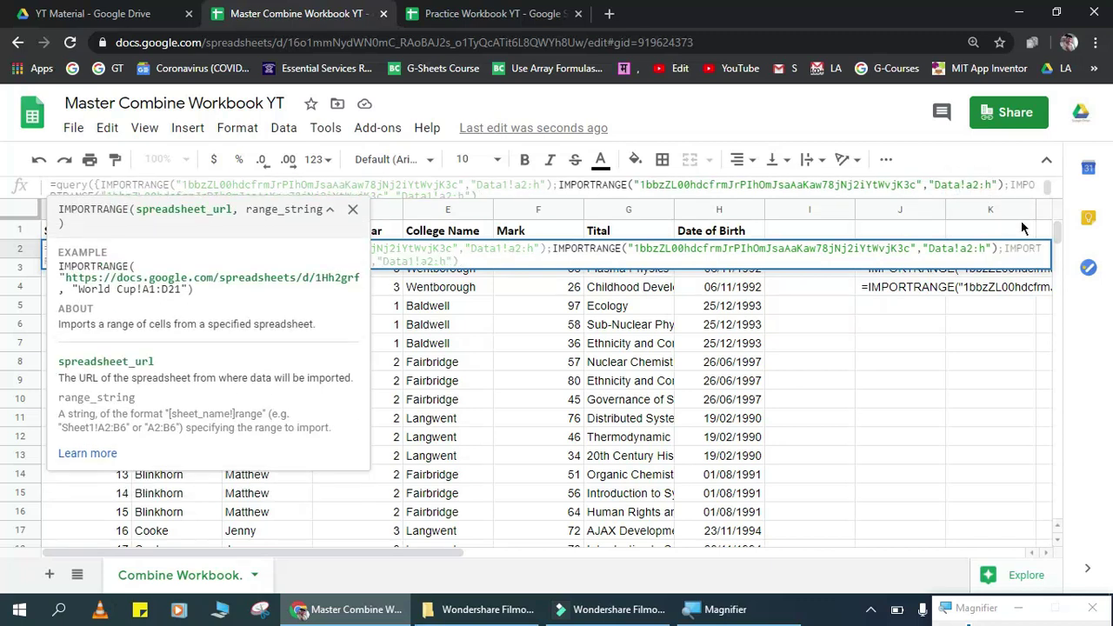
text(2)
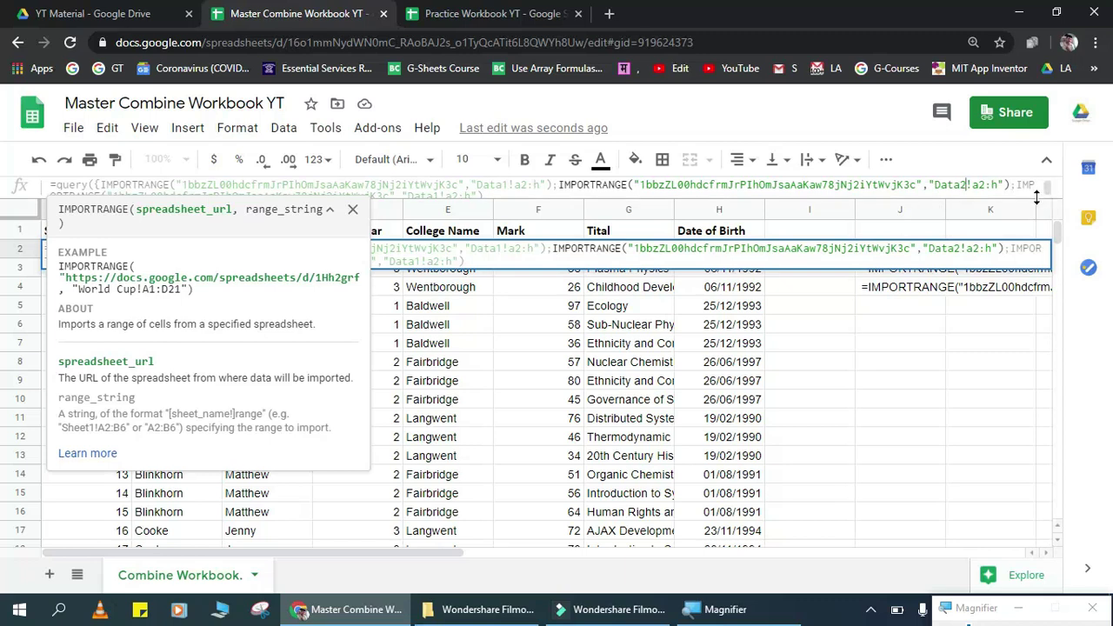
drag(1039, 194, 1035, 237)
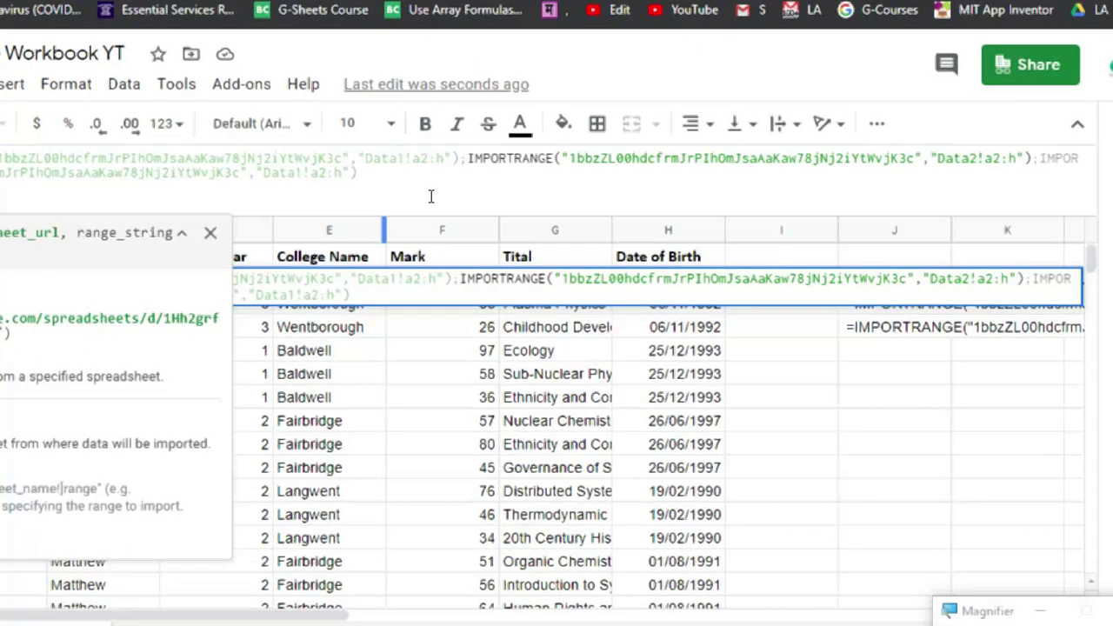
click(424, 198)
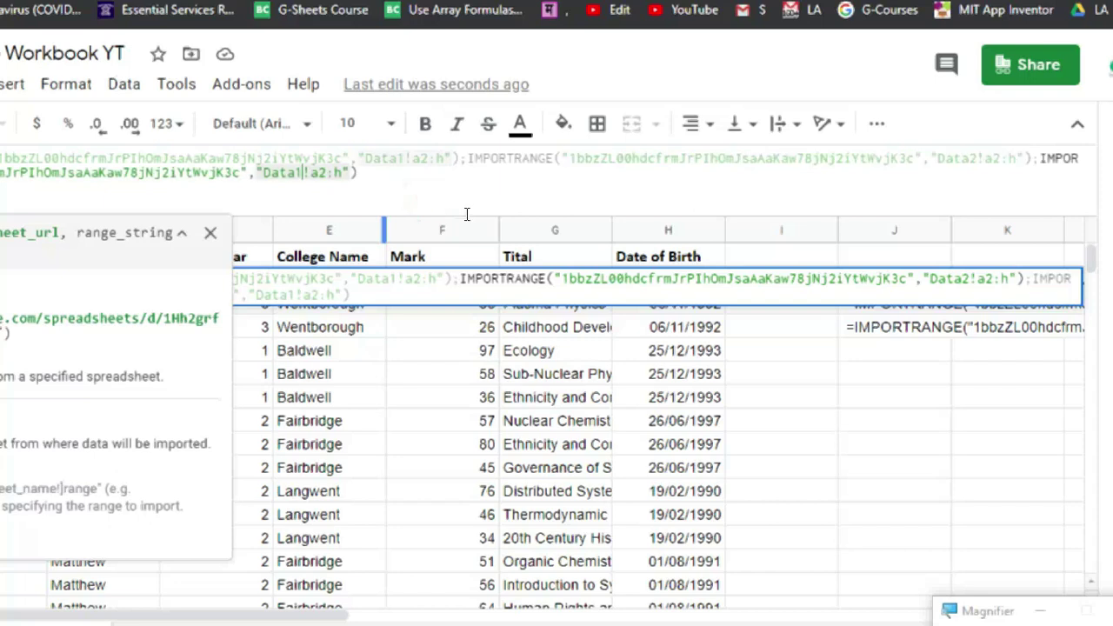
key(BackSpace)
text(3)
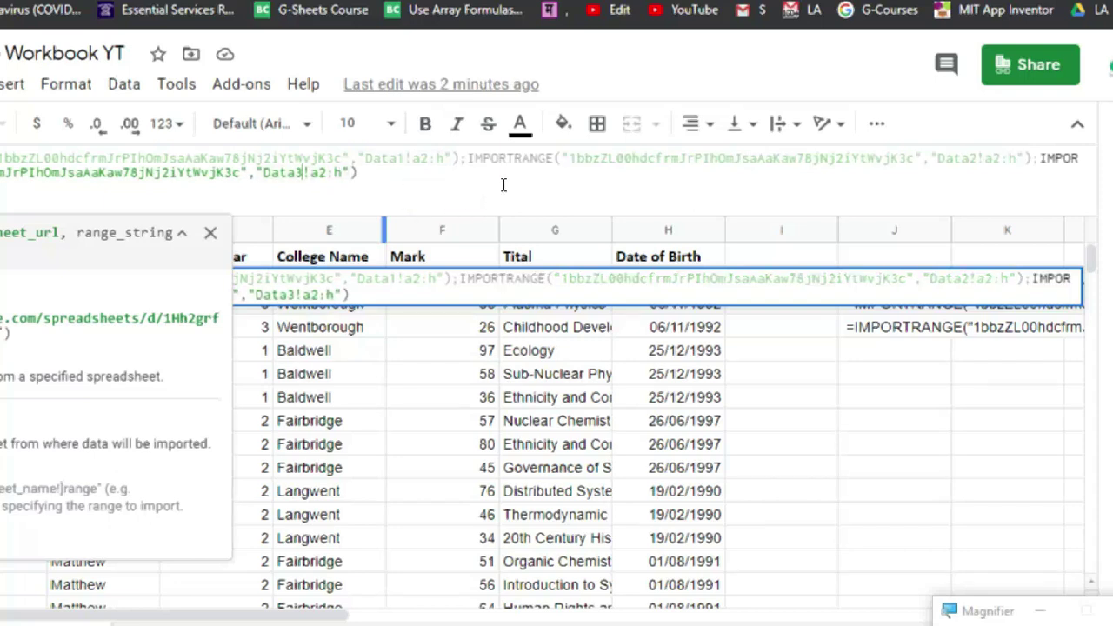
Step: Put the Data2 and Data3 imports on their own lines and close the array with }
click(501, 205)
key(Down)
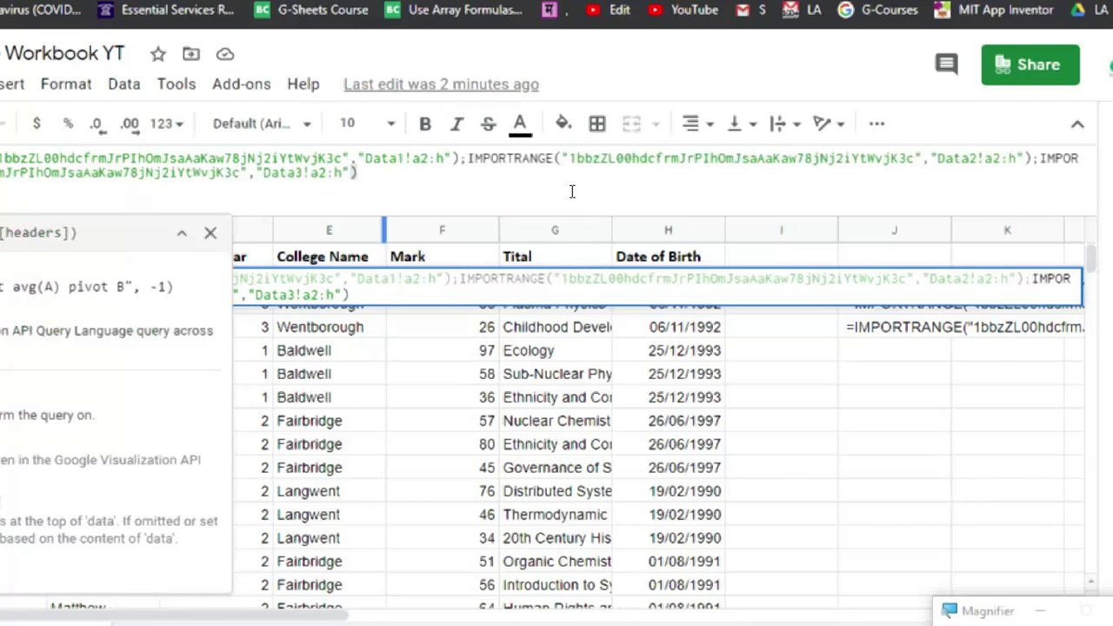
key(Up)
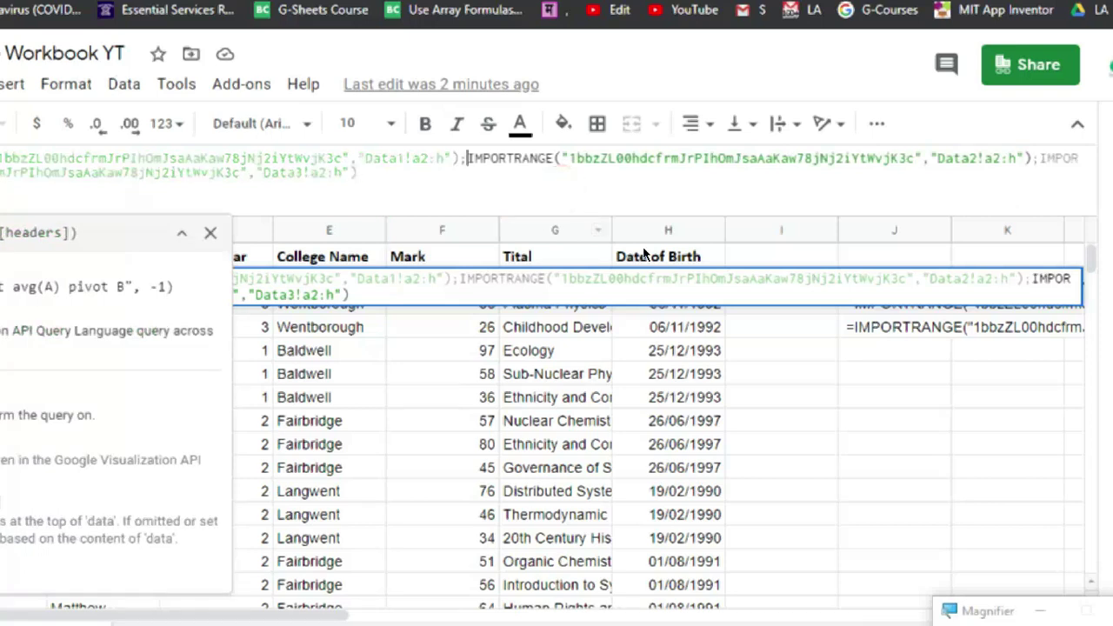
key(ctrl+Return)
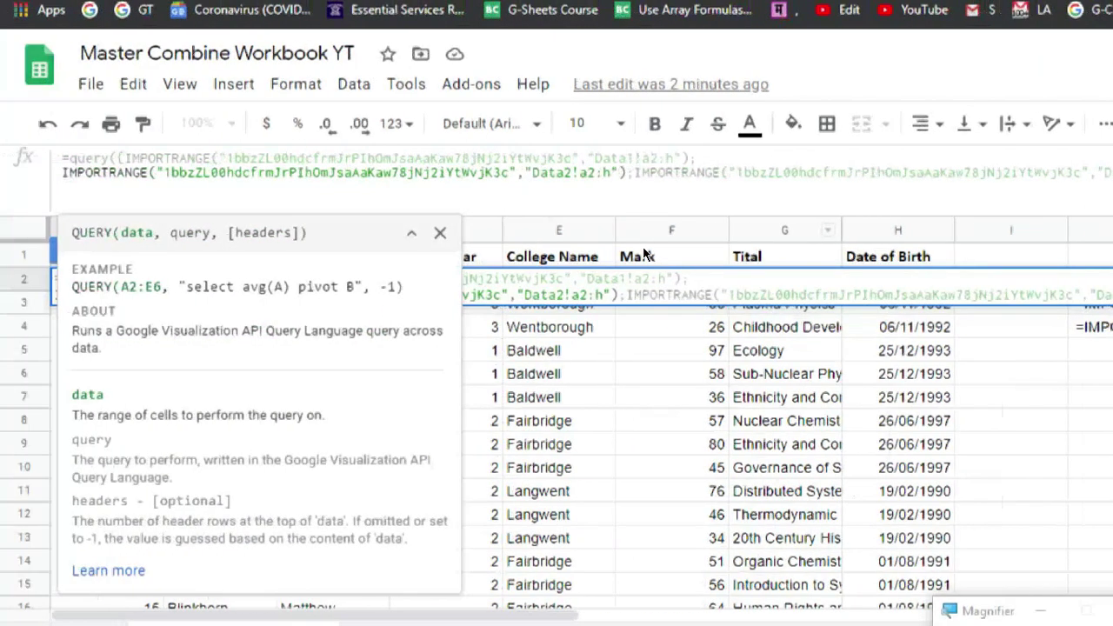
click(510, 197)
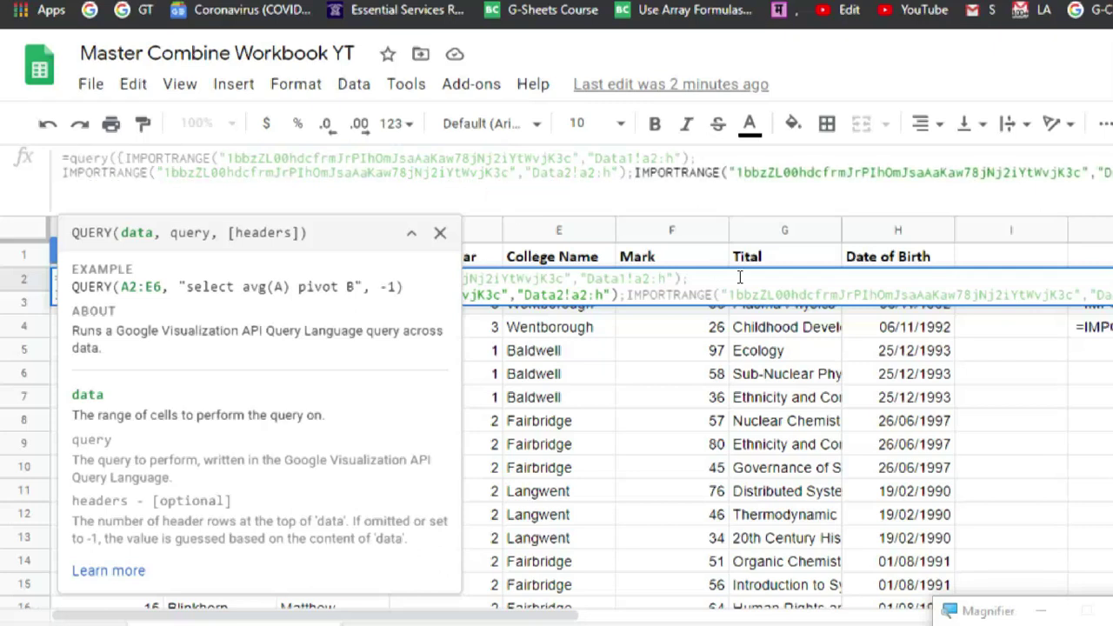
key(ctrl+Return)
key(super+minus)
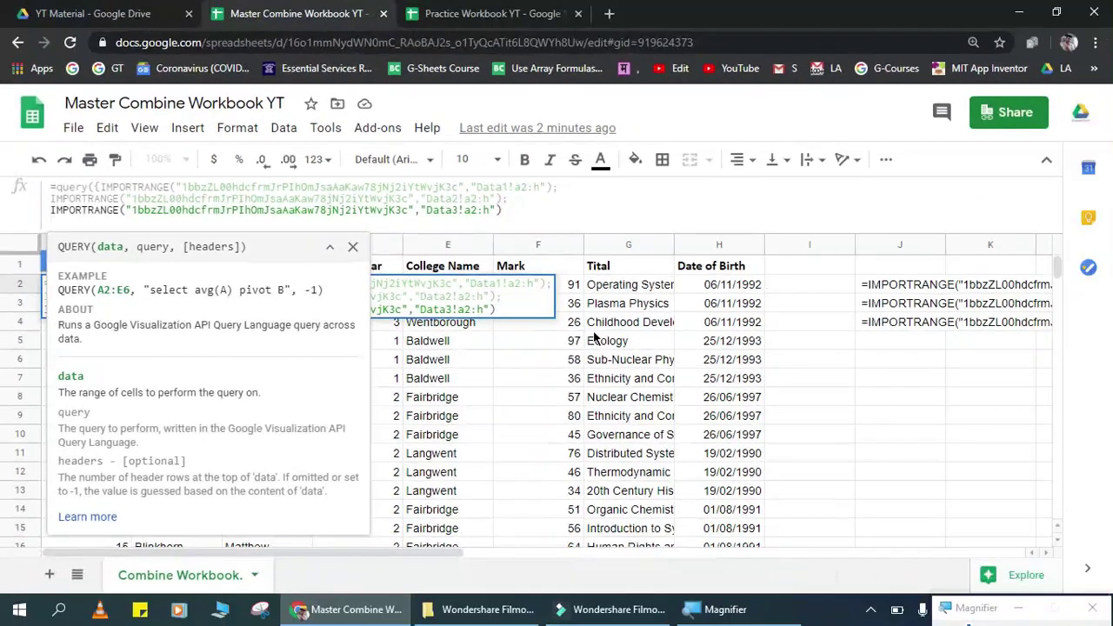
click(513, 210)
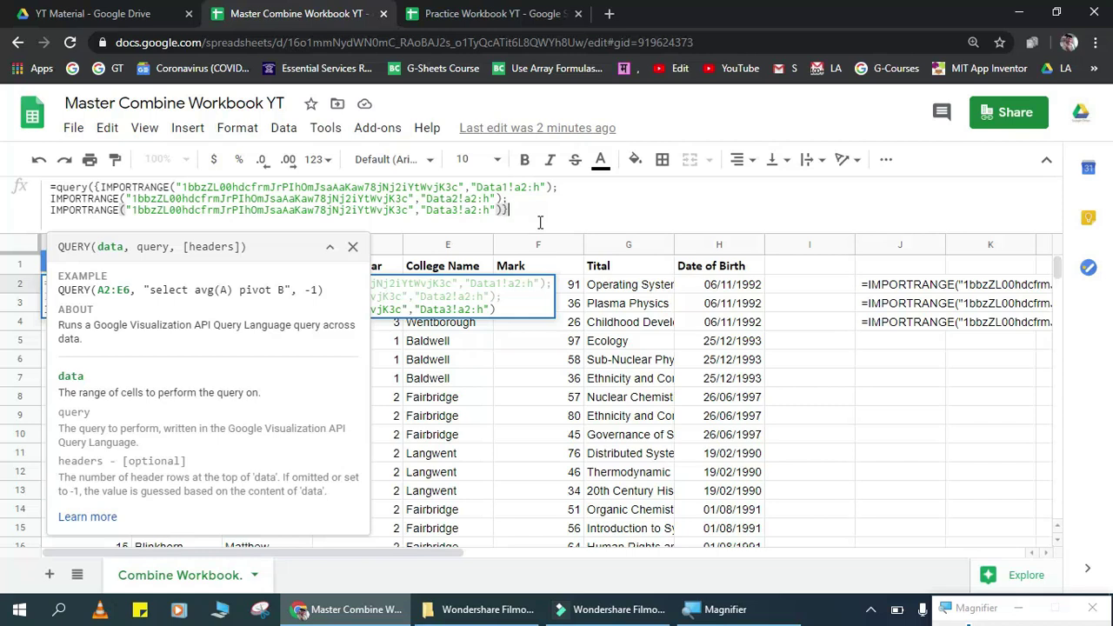
text(})
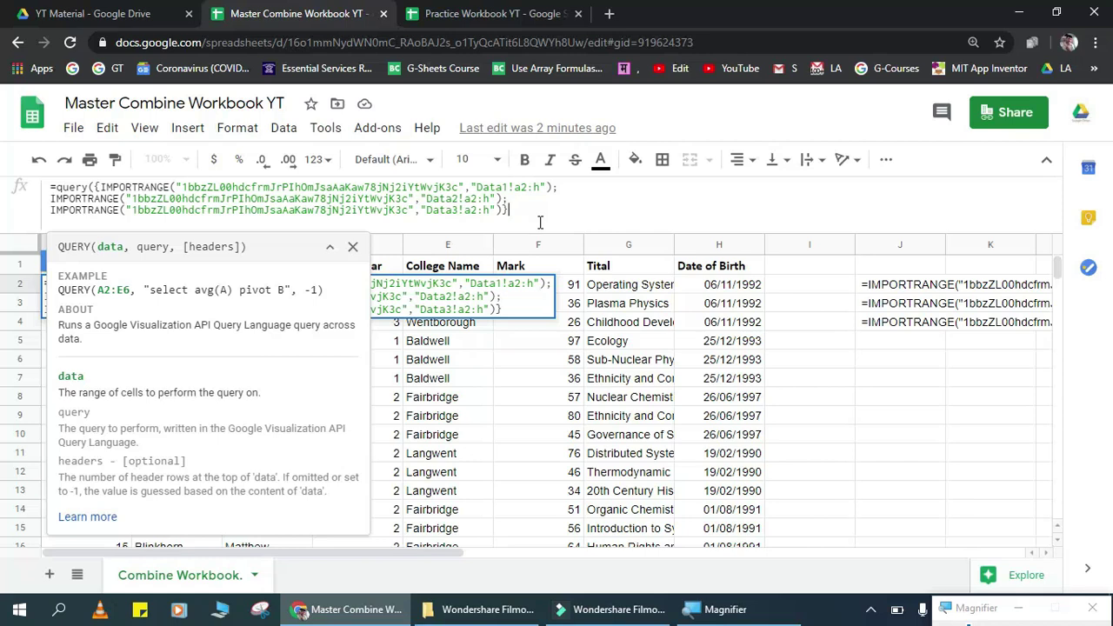
Step: Add the query string "Select * where Col1 is not null", close the bracket and commit the formula
text(,")
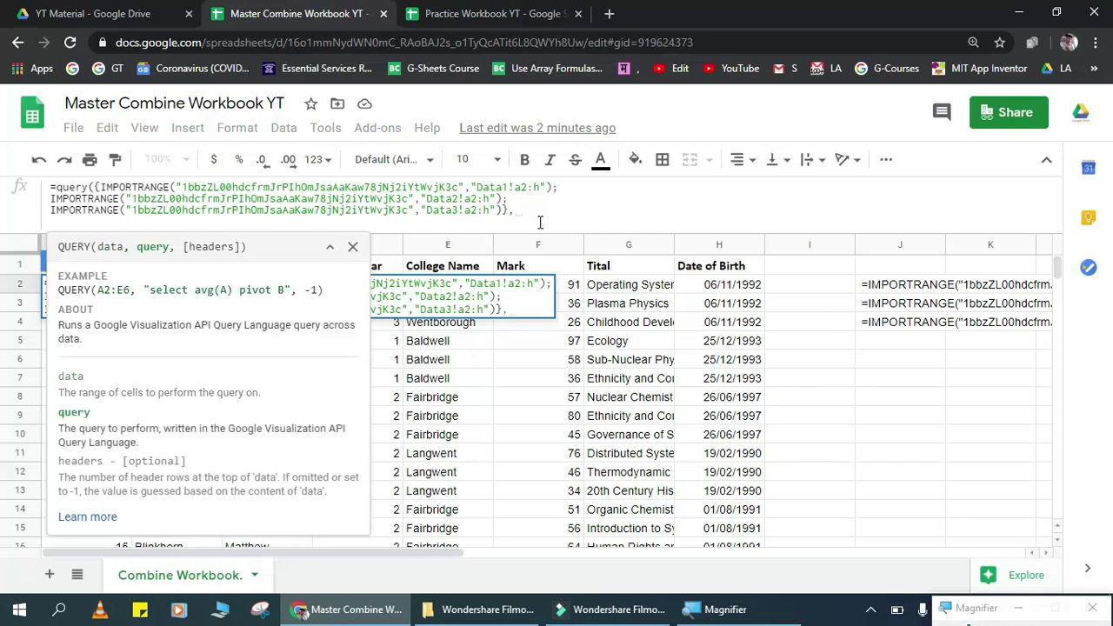
text(S)
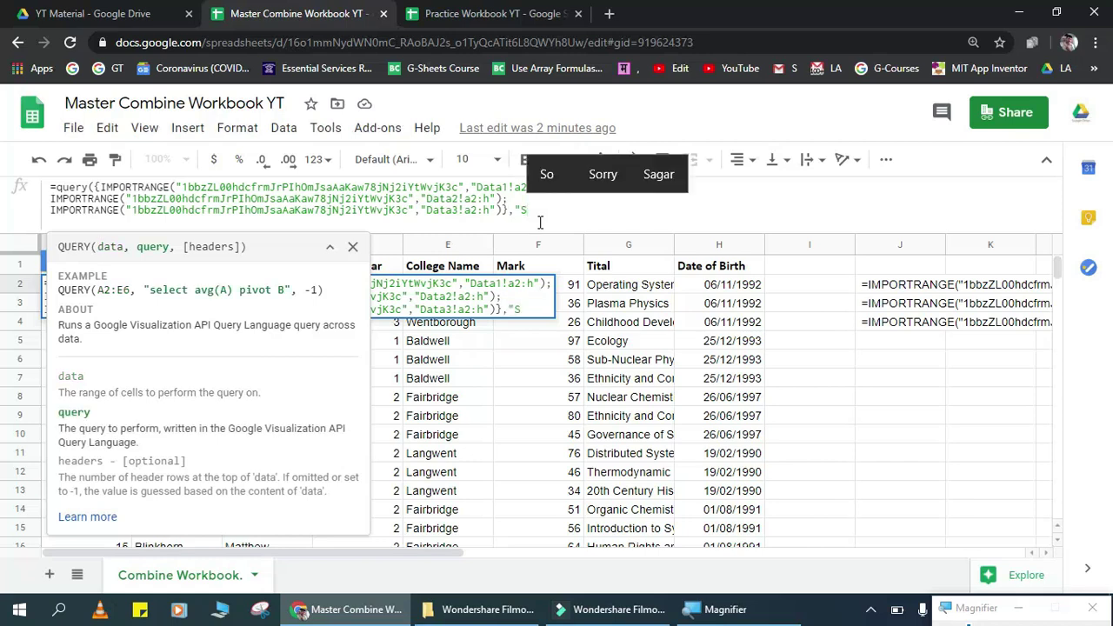
text(elect )
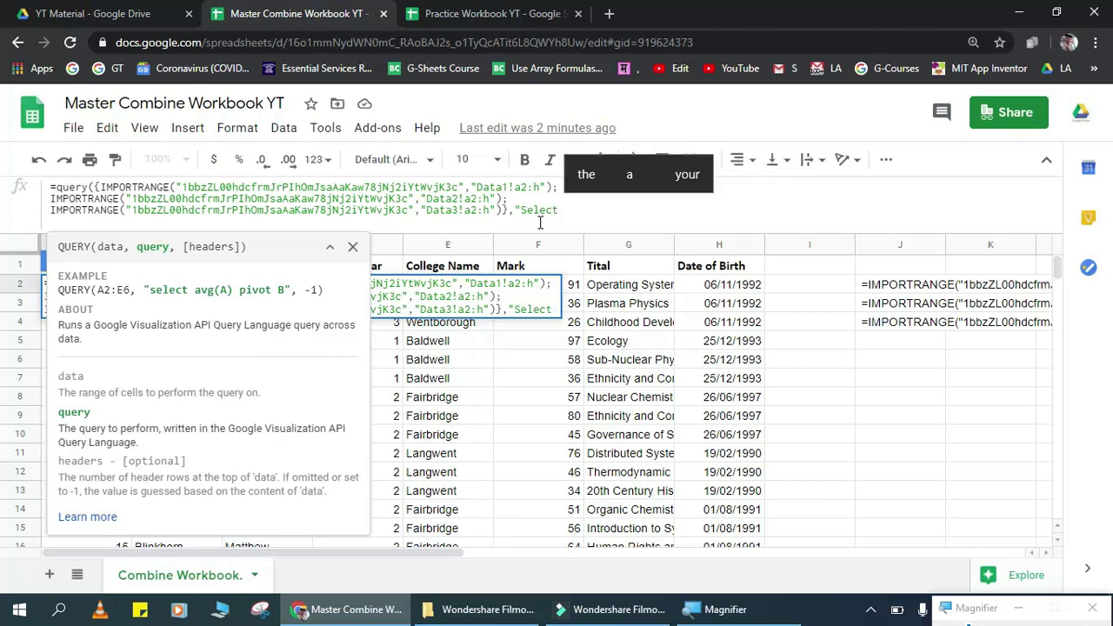
text(*)
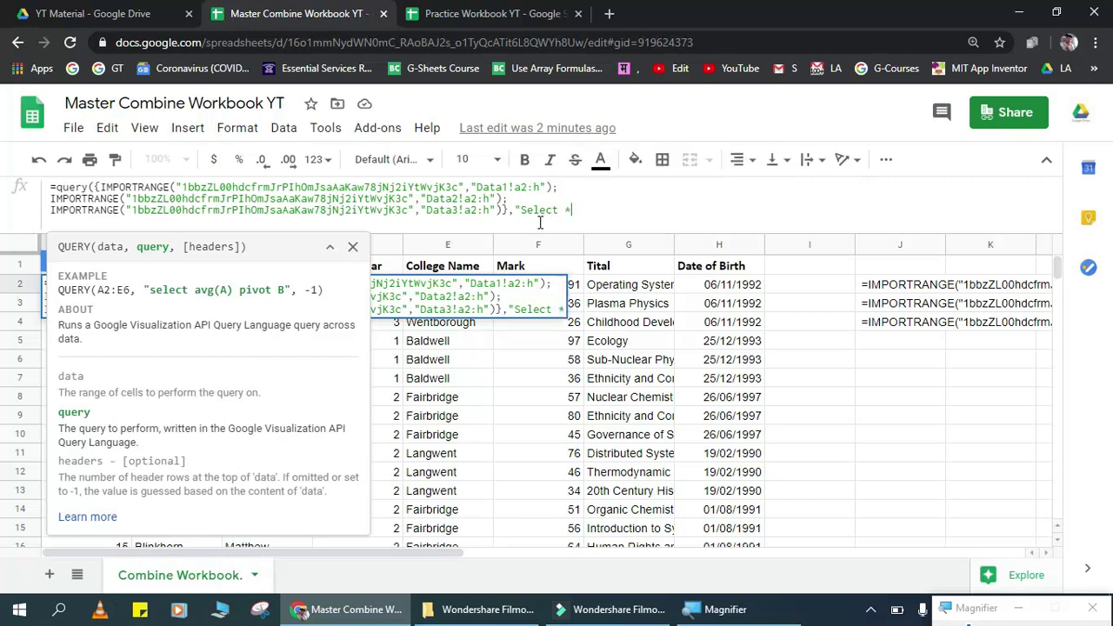
text( where )
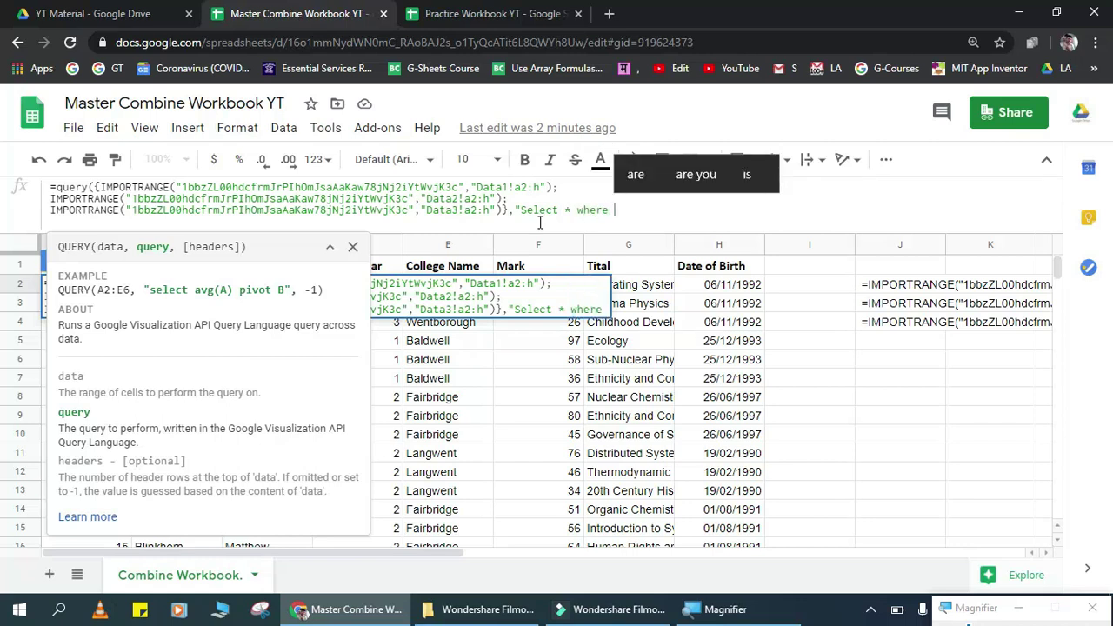
text(Col)
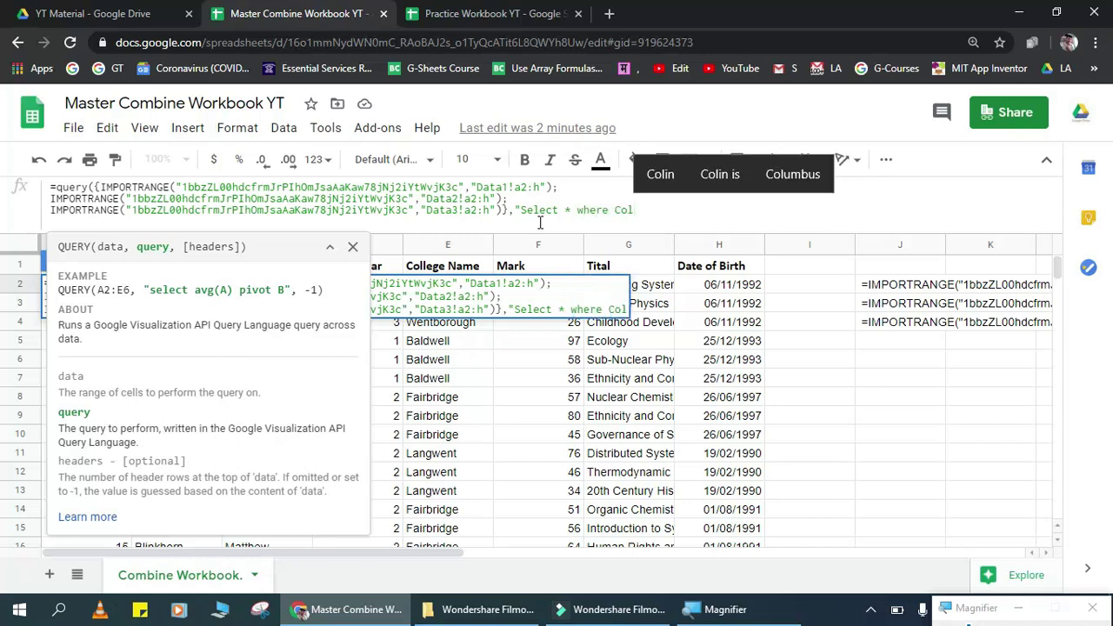
text(1 nuot)
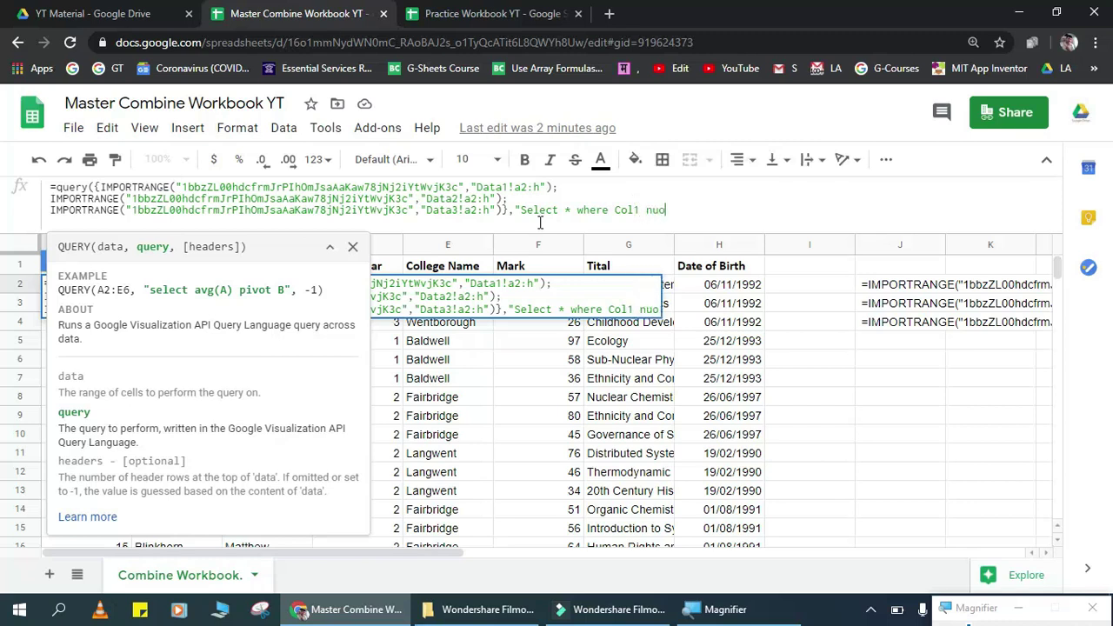
key(BackSpace)
key(BackSpace)
key(BackSpace)
text(ot null")
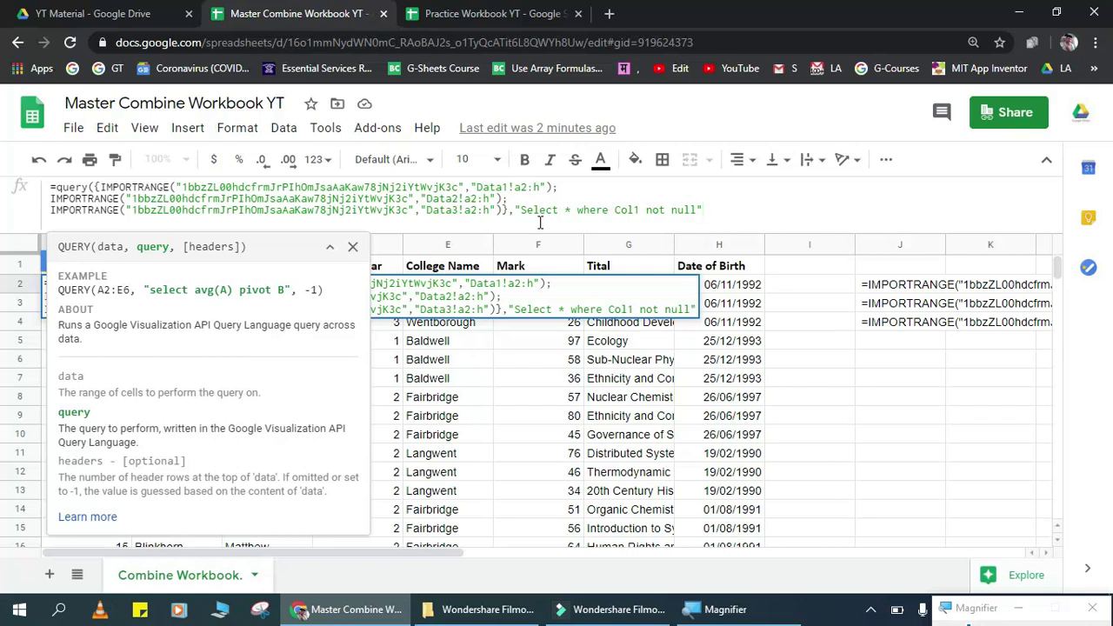
text())
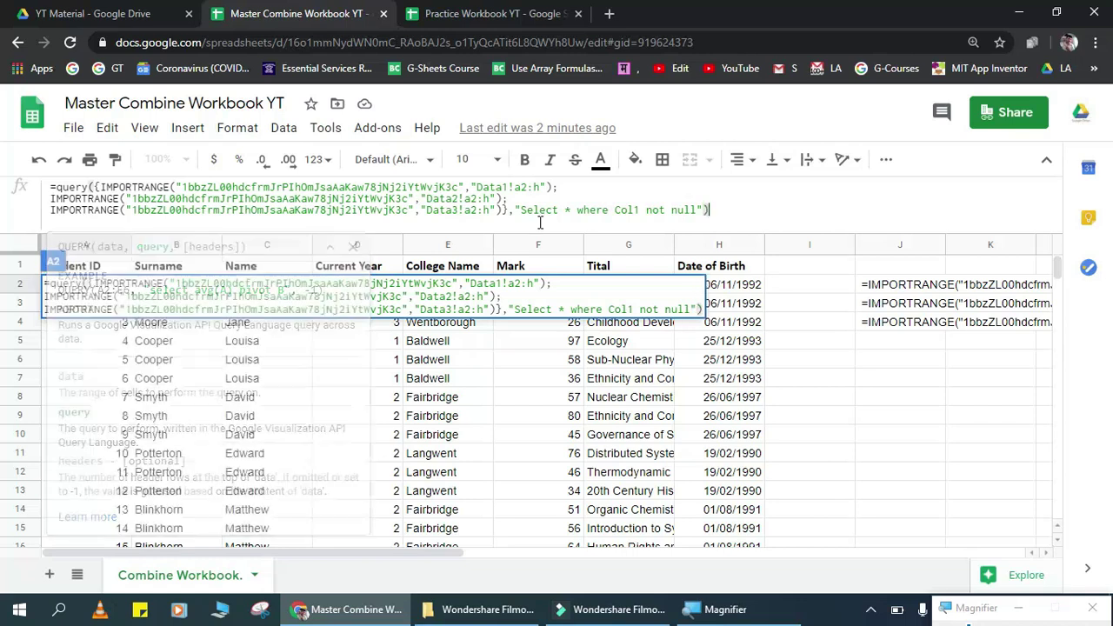
key(Return)
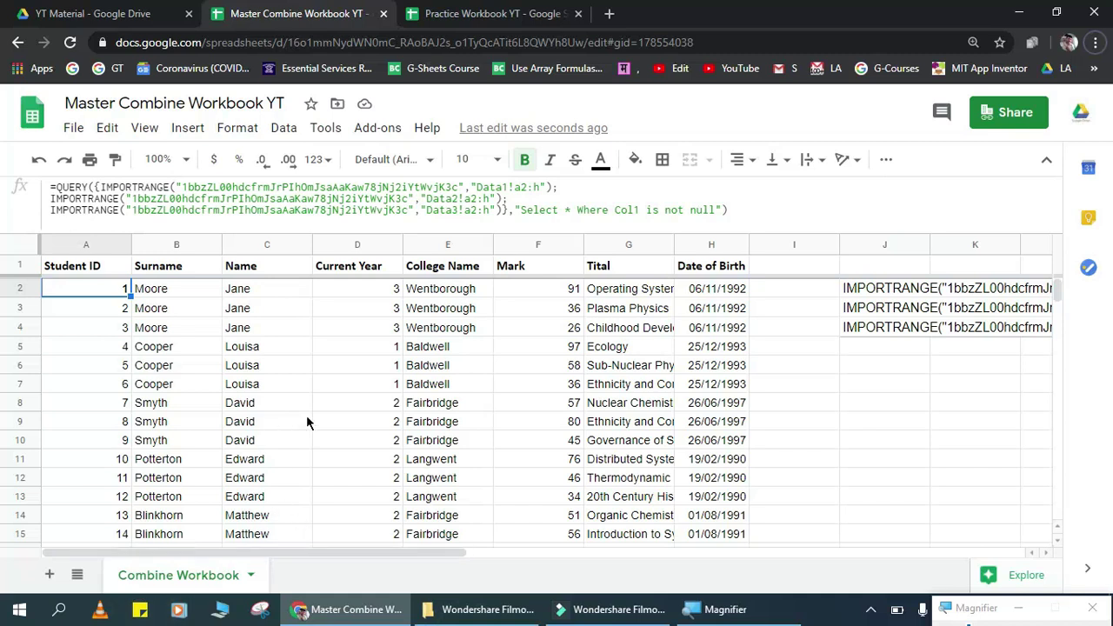
Step: Select A2 to view the completed QUERY formula
click(306, 422)
key(ctrl+Up)
key(ctrl+Left)
key(Down)
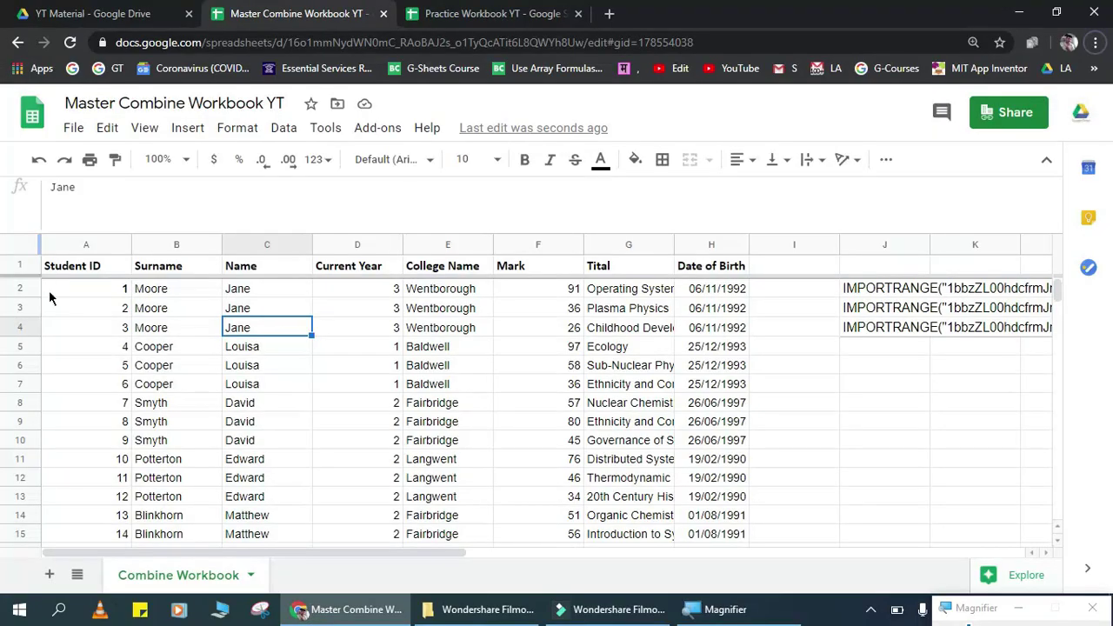
click(84, 291)
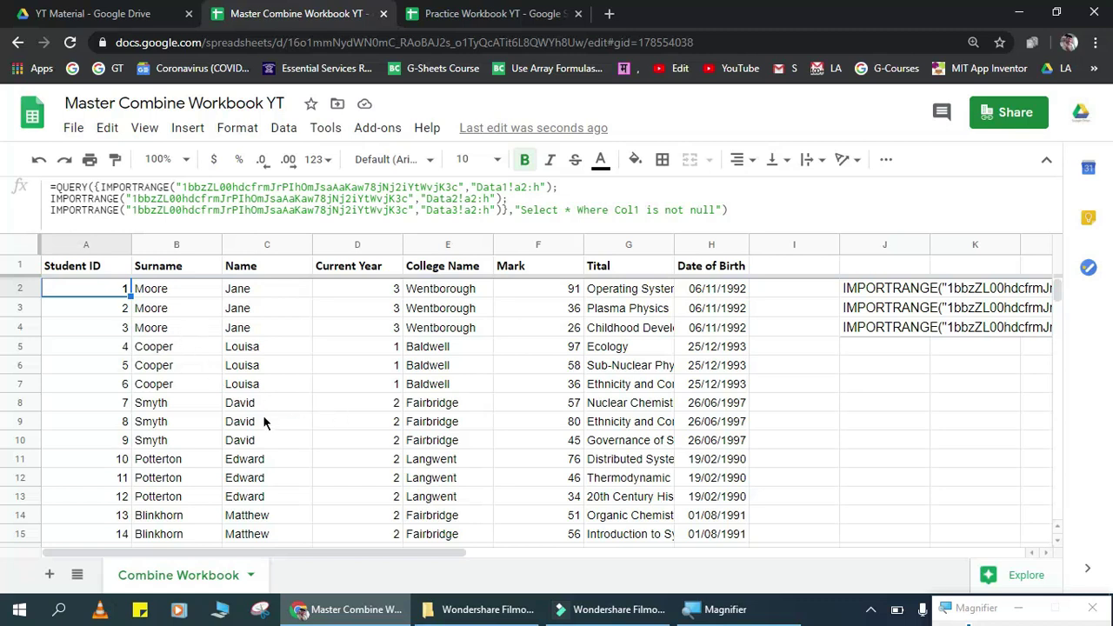
Step: Confirm the combined data ends at Student ID 1501 in row 1502, then return to A2
key(ctrl+Down)
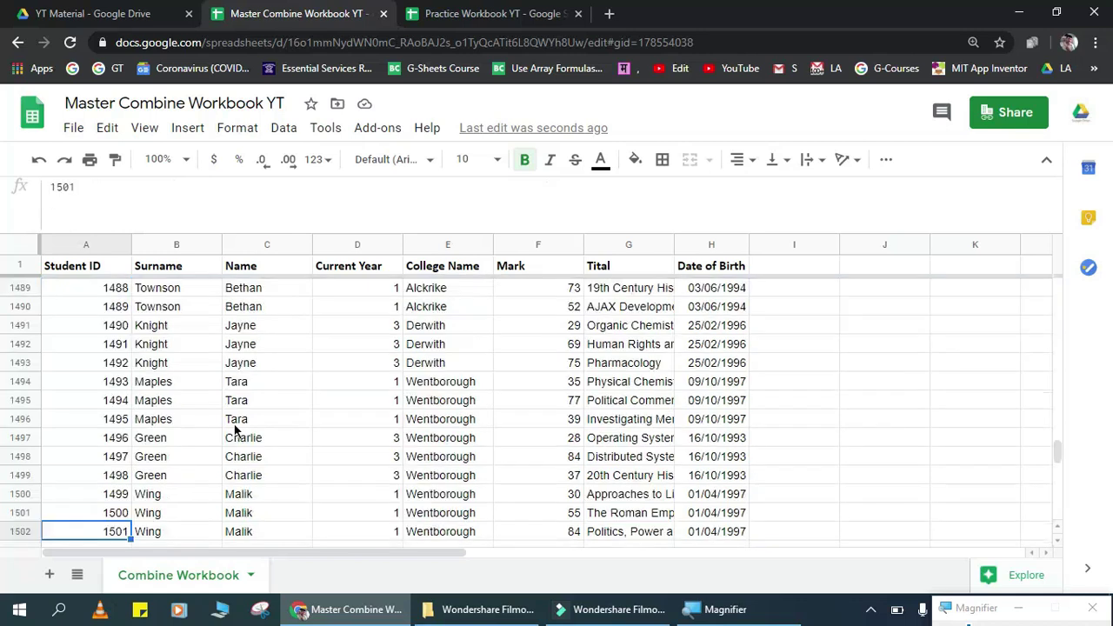
key(ctrl+Up)
key(Right)
key(Left)
key(Down)
key(ctrl+shift+Right)
key(Right)
key(Down)
key(Down)
key(Down)
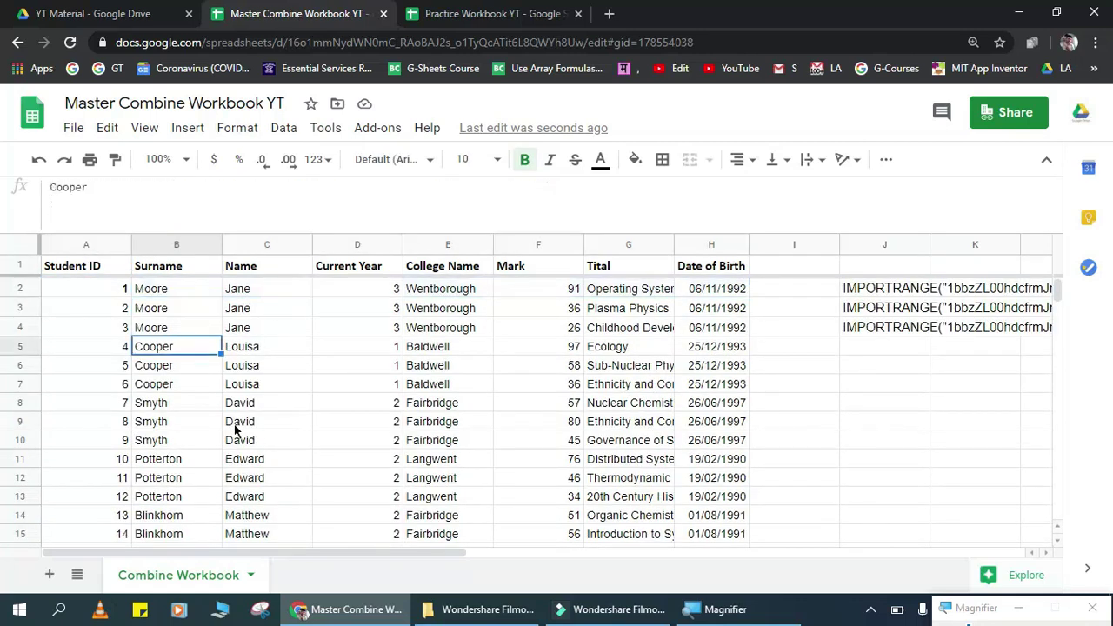
key(Up)
key(Up)
key(Up)
key(Left)
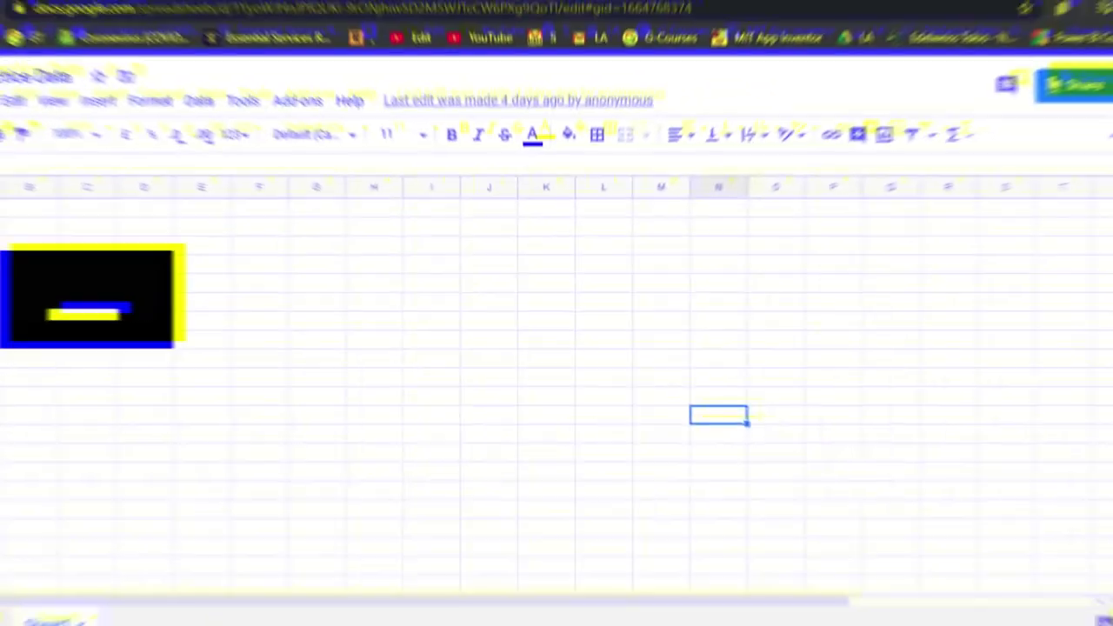